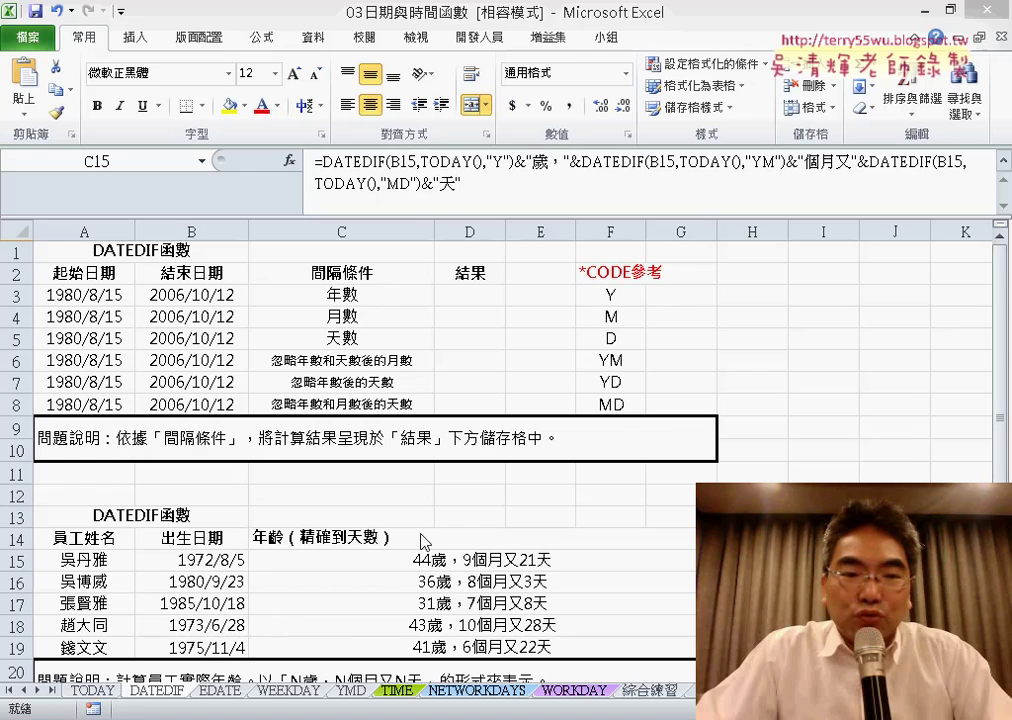
# Review the finished age formula in C15, then return to cell D3
pyautogui.click(502, 559)
pyautogui.scroll(-1, 588, 553)
pyautogui.scroll(-1, 590, 546)
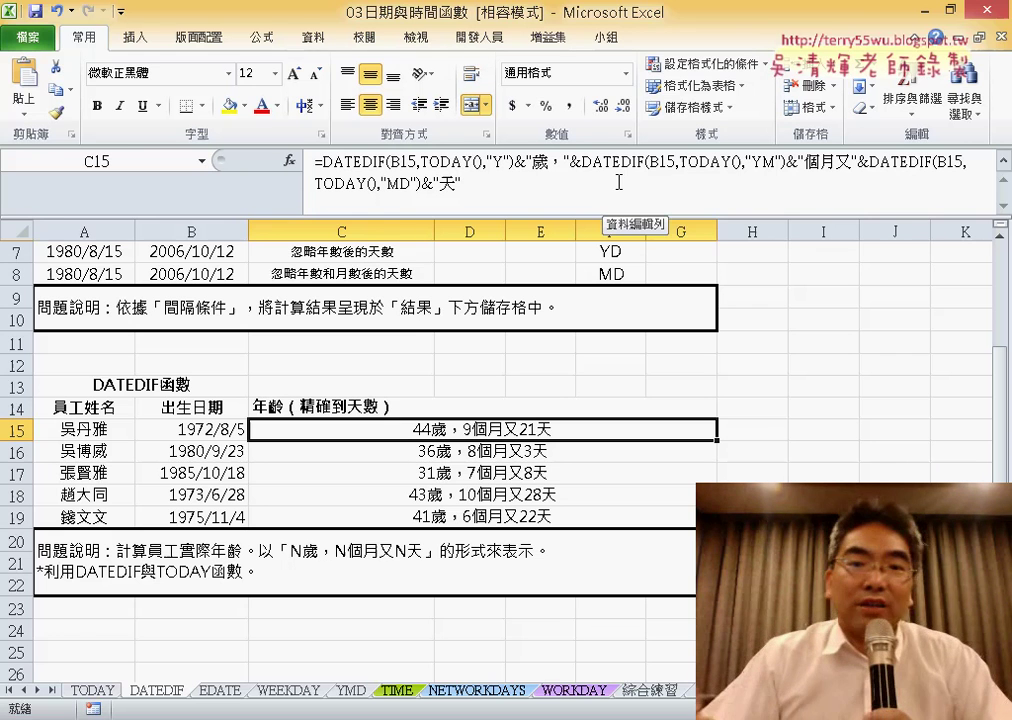
pyautogui.click(1004, 187)
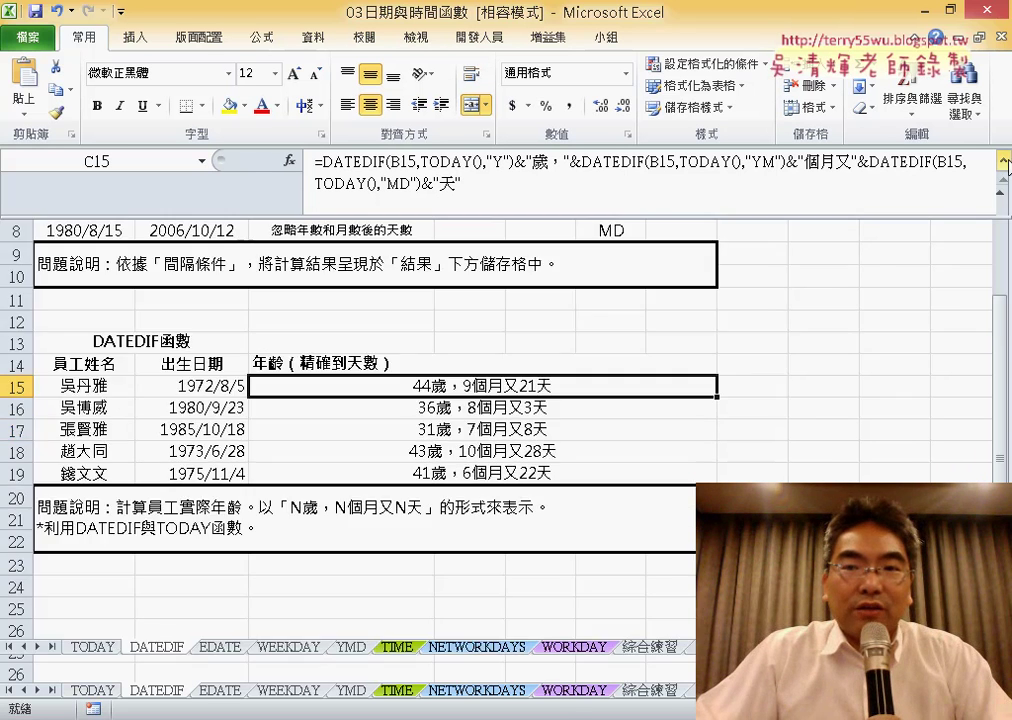
pyautogui.scroll(3, 843, 436)
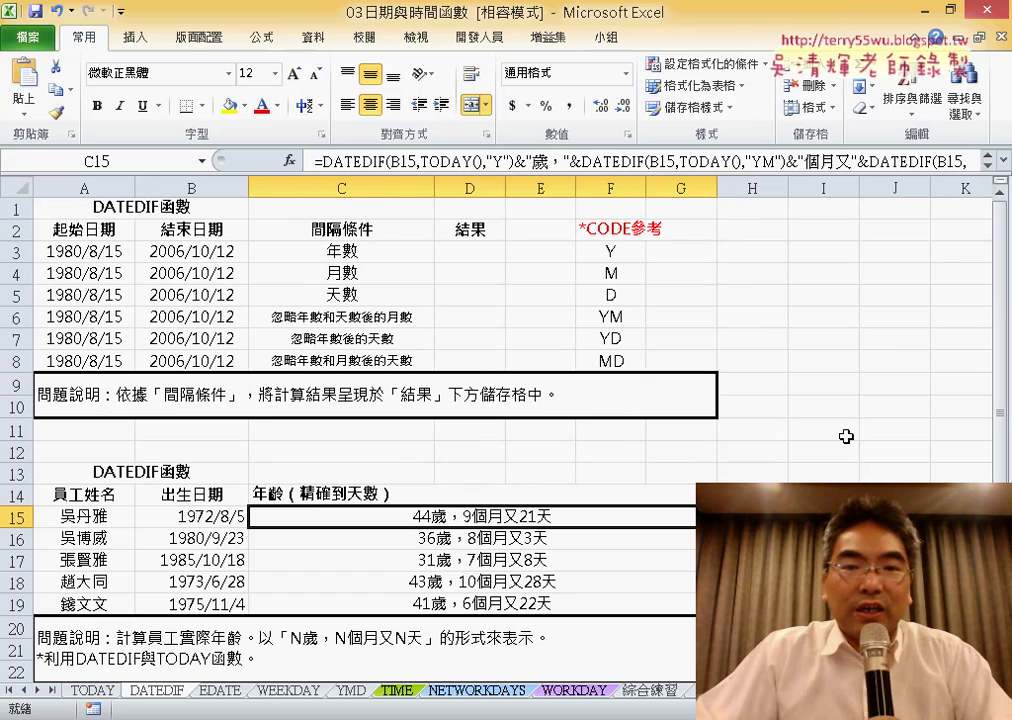
pyautogui.click(477, 256)
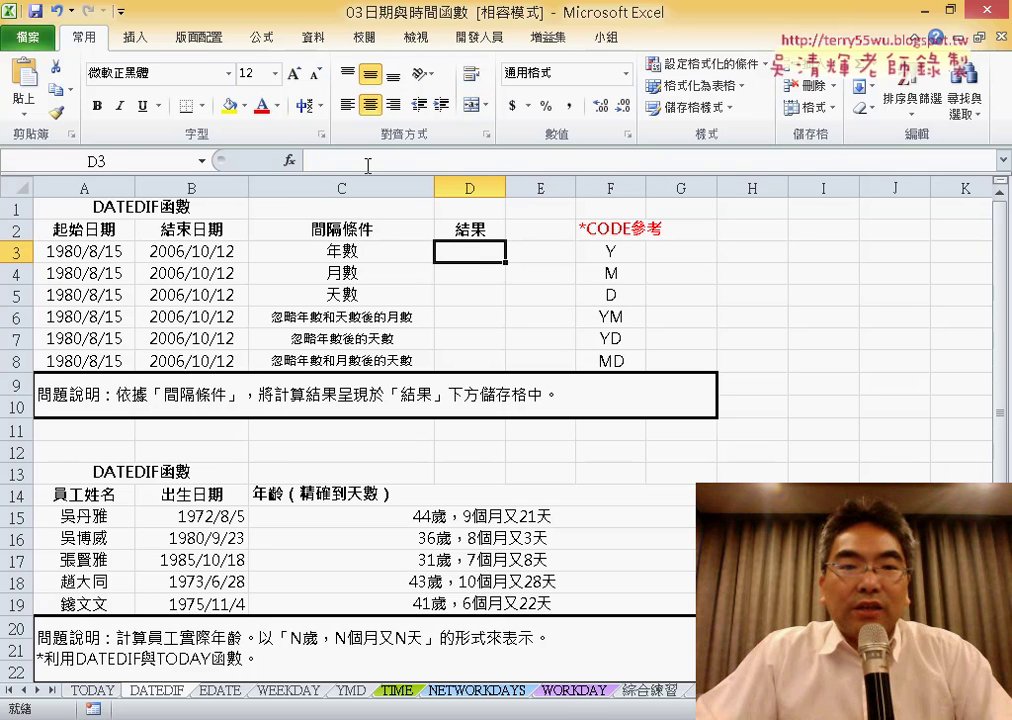
# Enter =DATEDIF(A3,B3,"Y") in D3, accepting Excel's fix, so it returns 26
pyautogui.click(440, 161)
pyautogui.write('=')
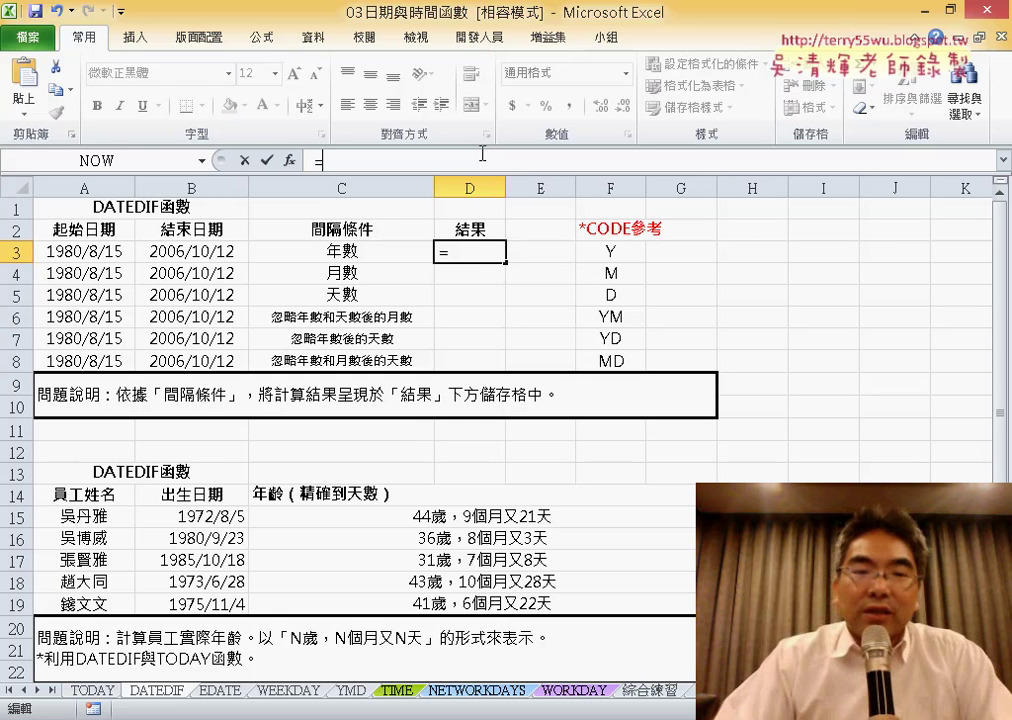
pyautogui.write('dat')
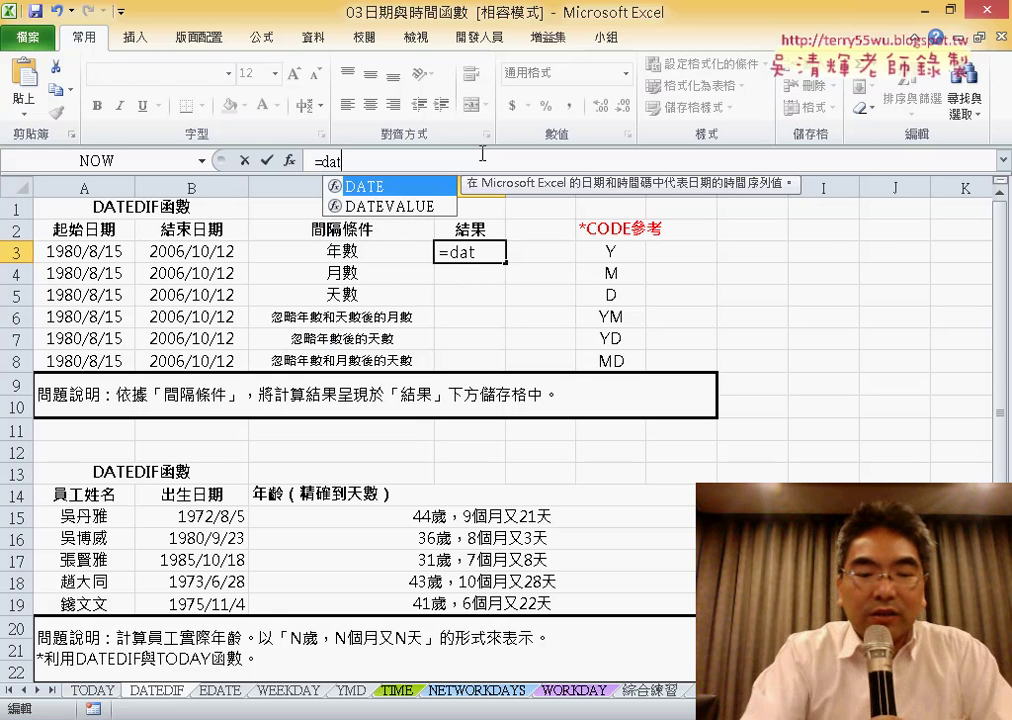
pyautogui.write('edif')
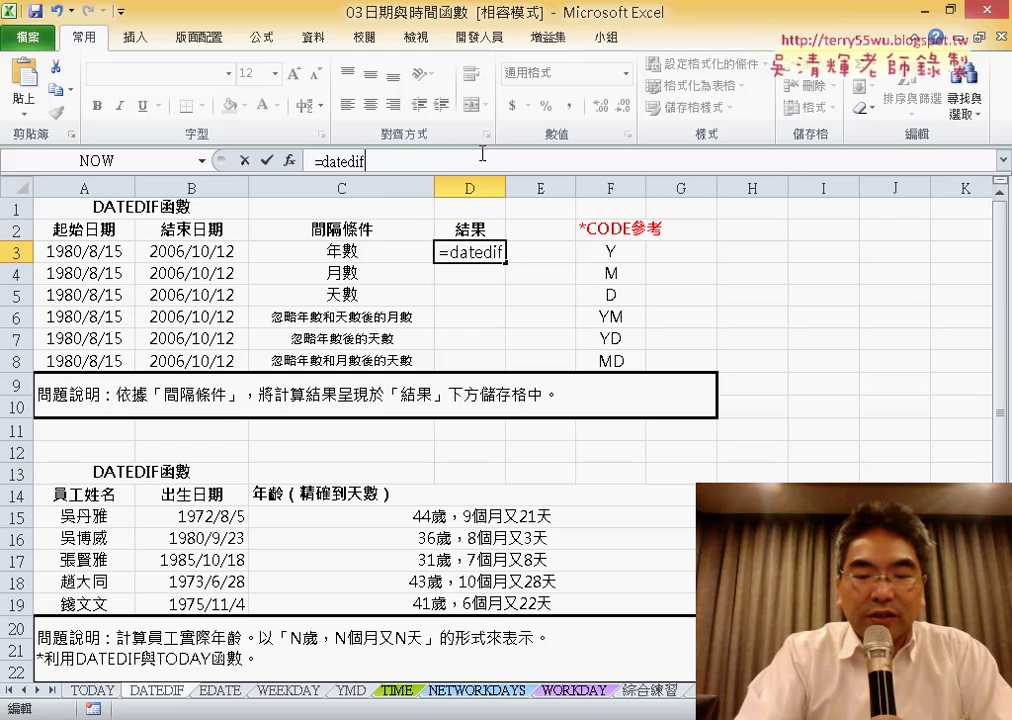
pyautogui.write('(')
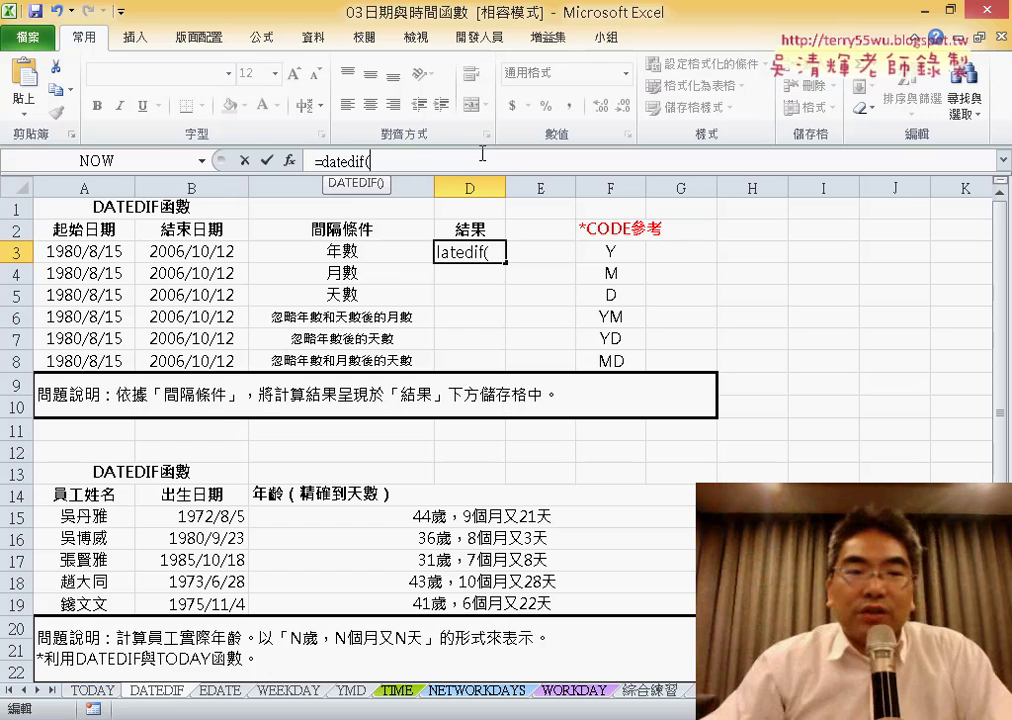
pyautogui.click(95, 252)
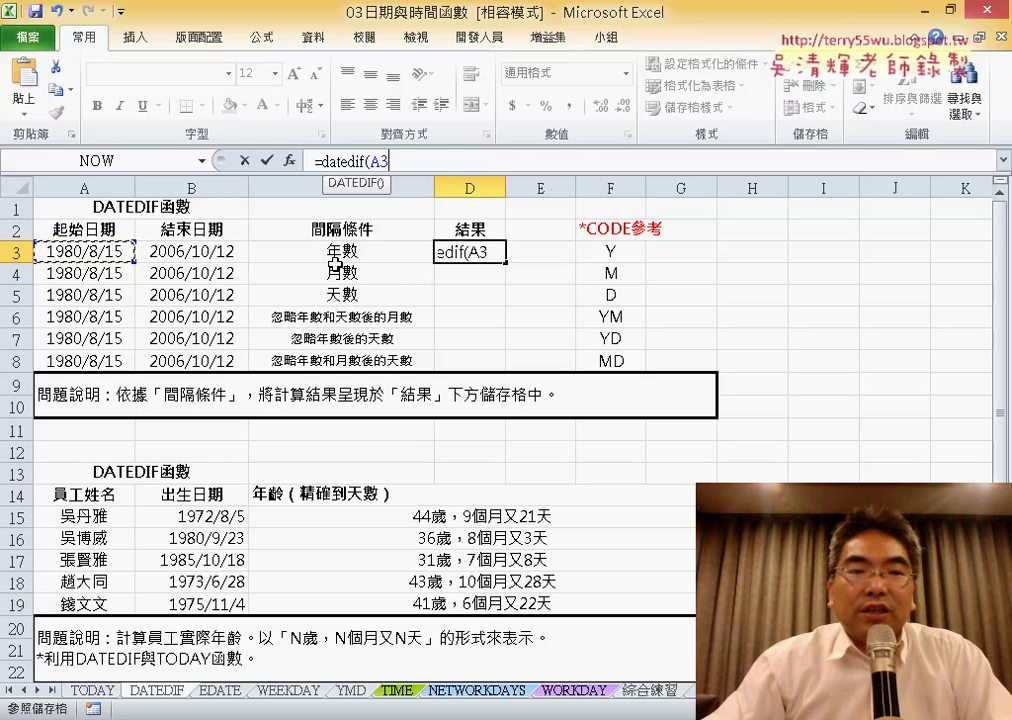
pyautogui.write(',')
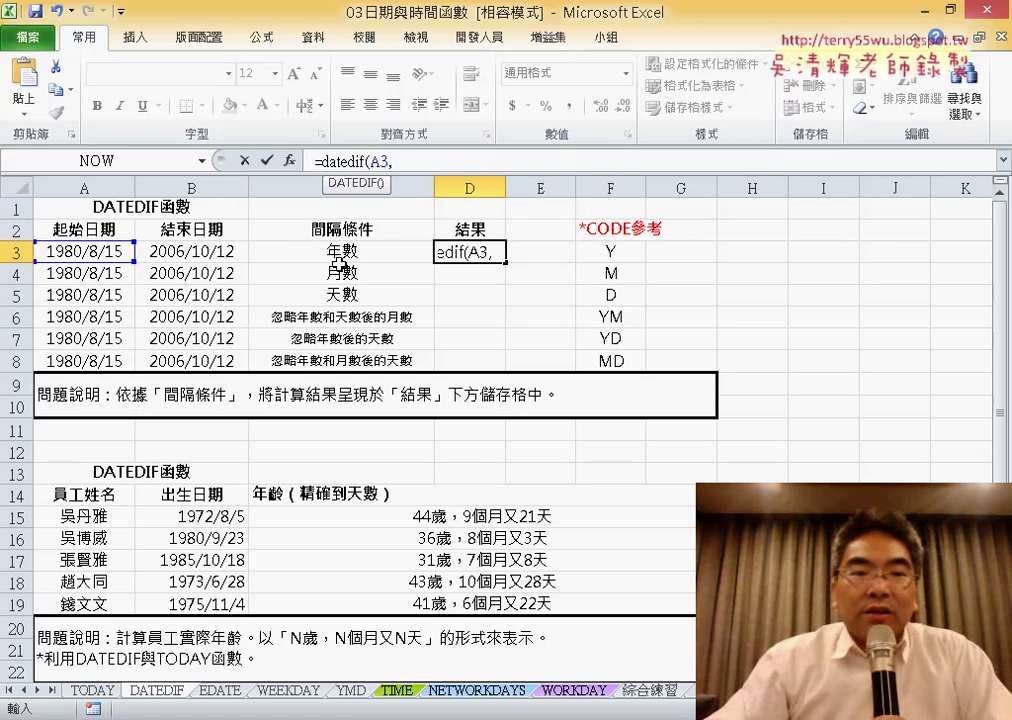
pyautogui.click(197, 257)
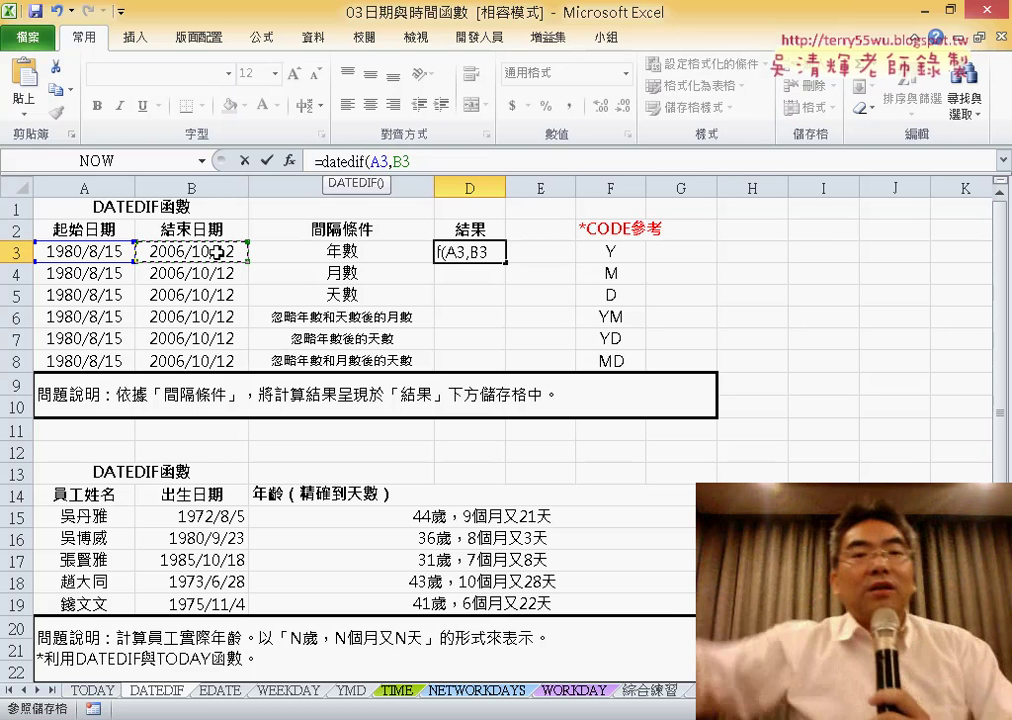
pyautogui.write(',')
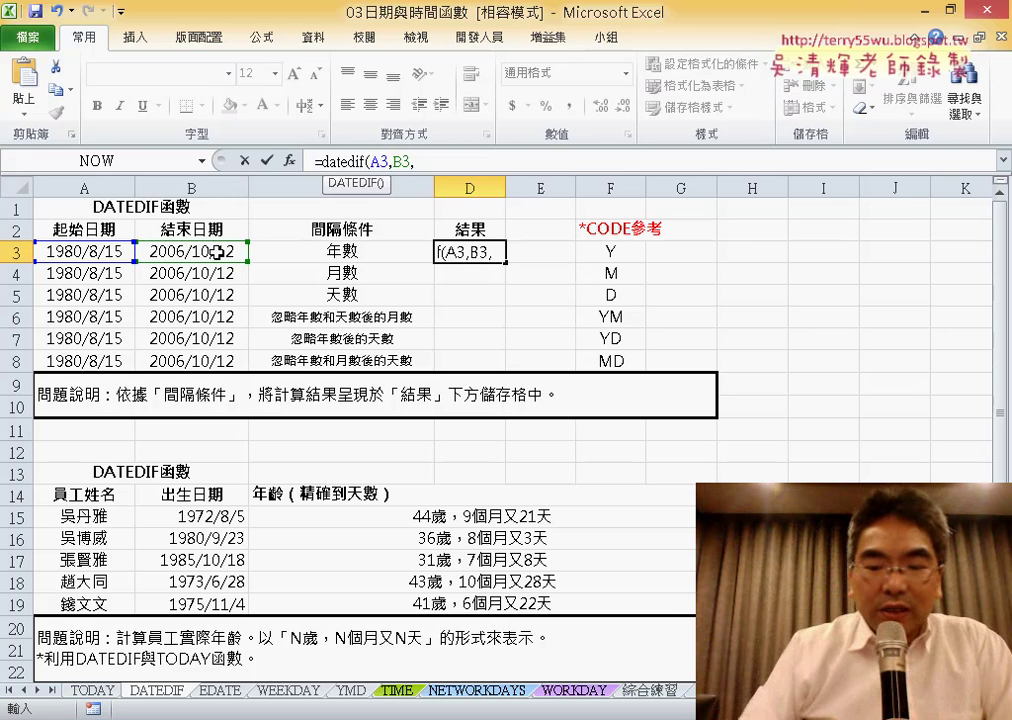
pyautogui.write('"')
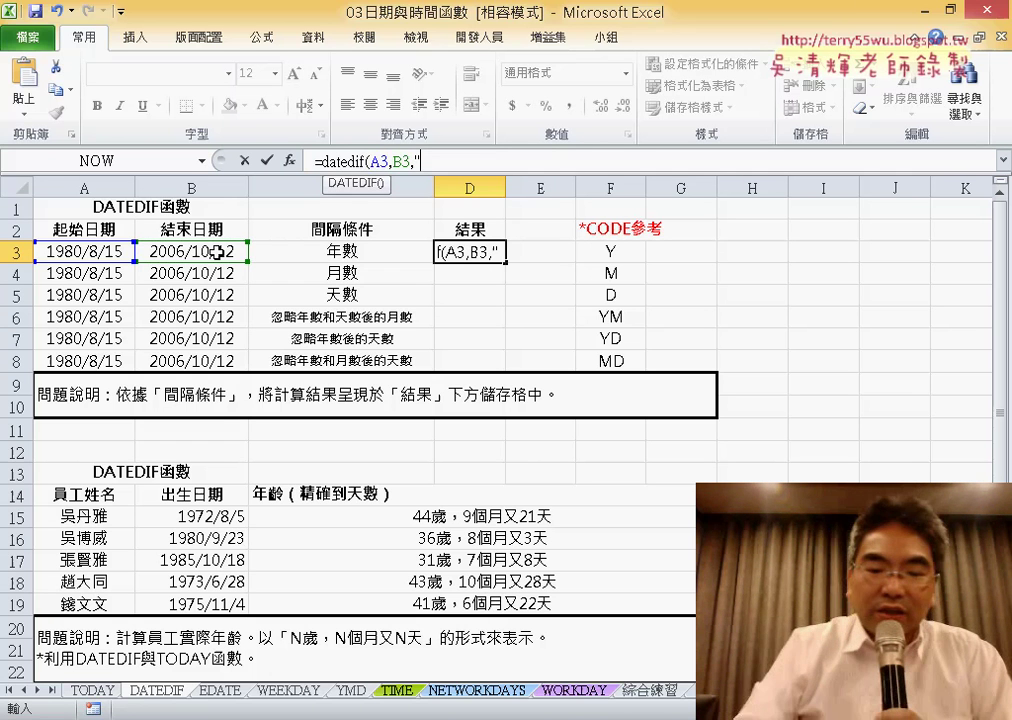
pyautogui.write('Y')
pyautogui.press('Return')
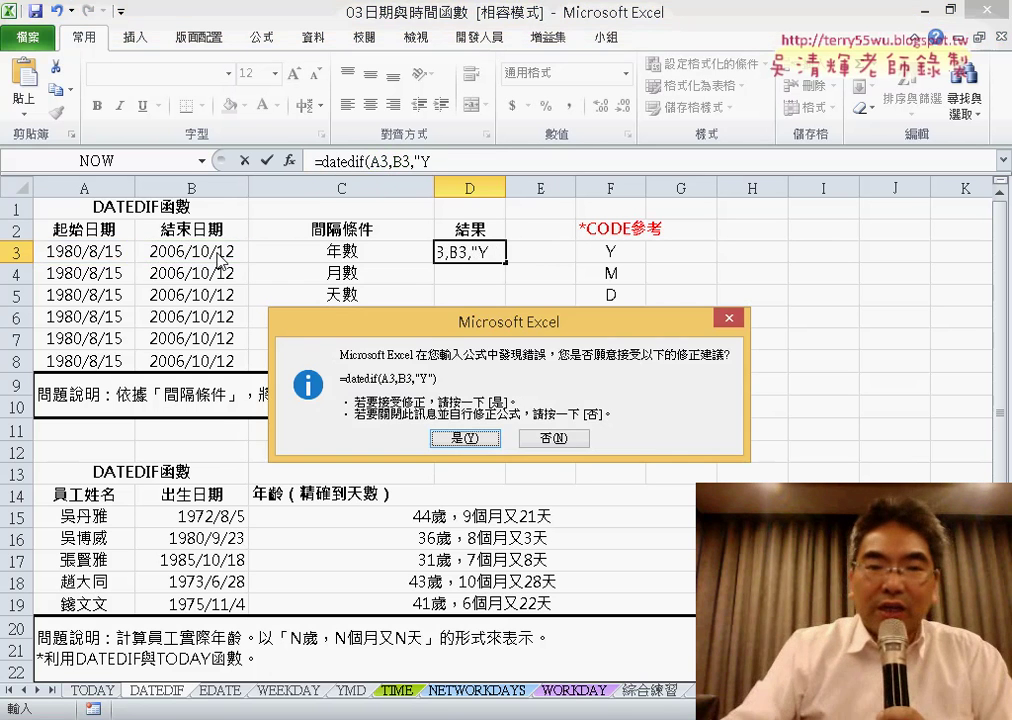
pyautogui.click(462, 438)
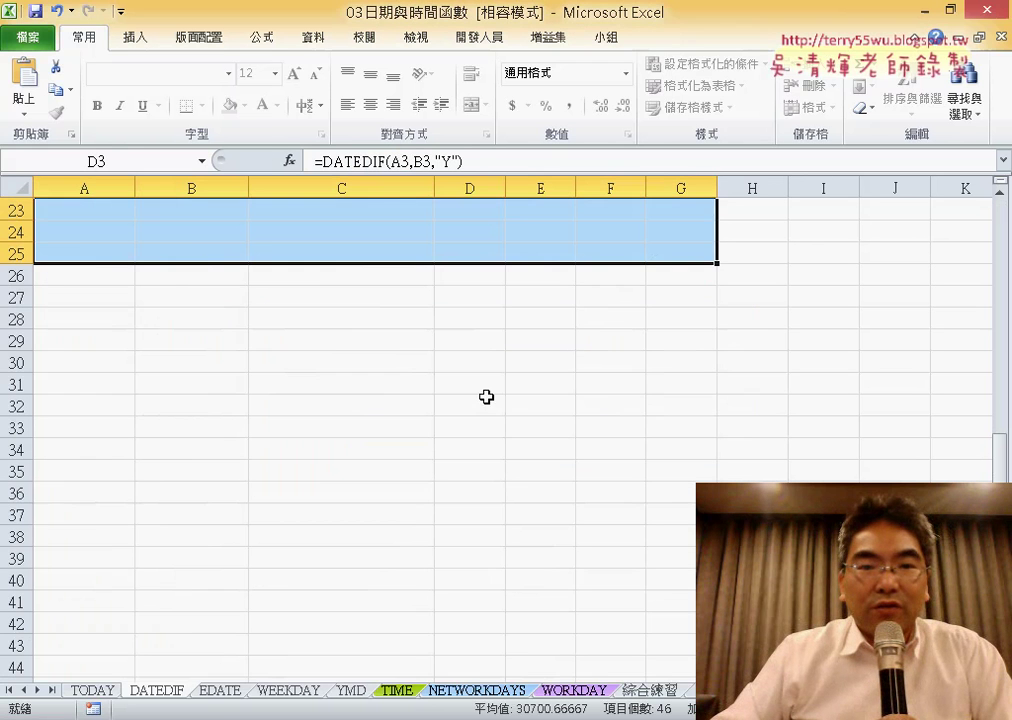
pyautogui.click(476, 162)
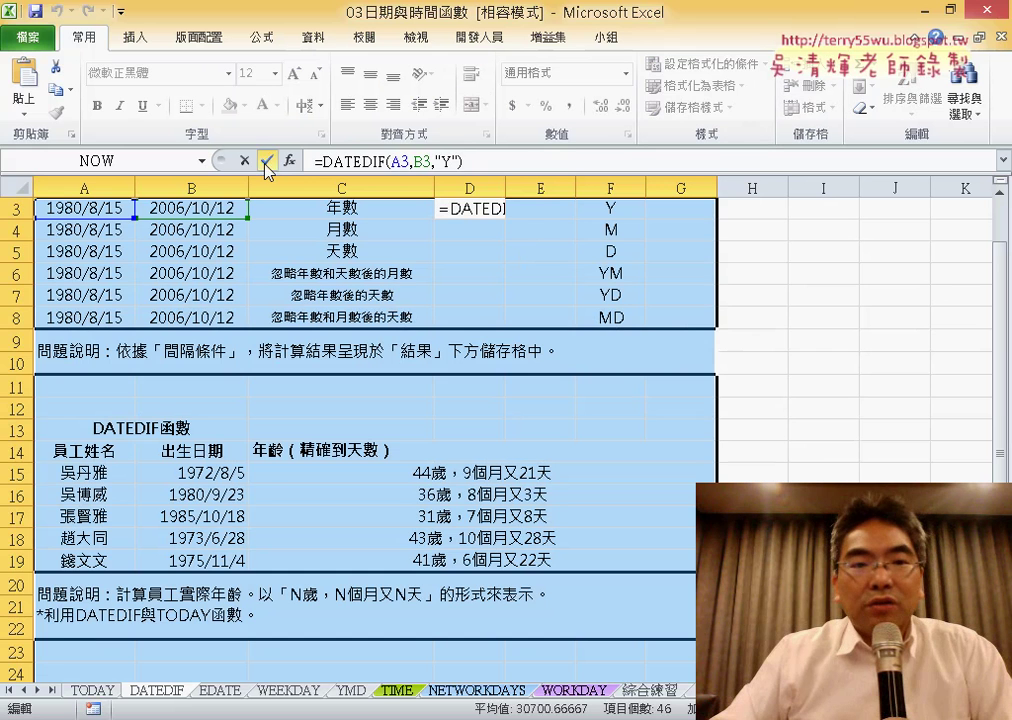
pyautogui.press('Return')
pyautogui.press('Up')
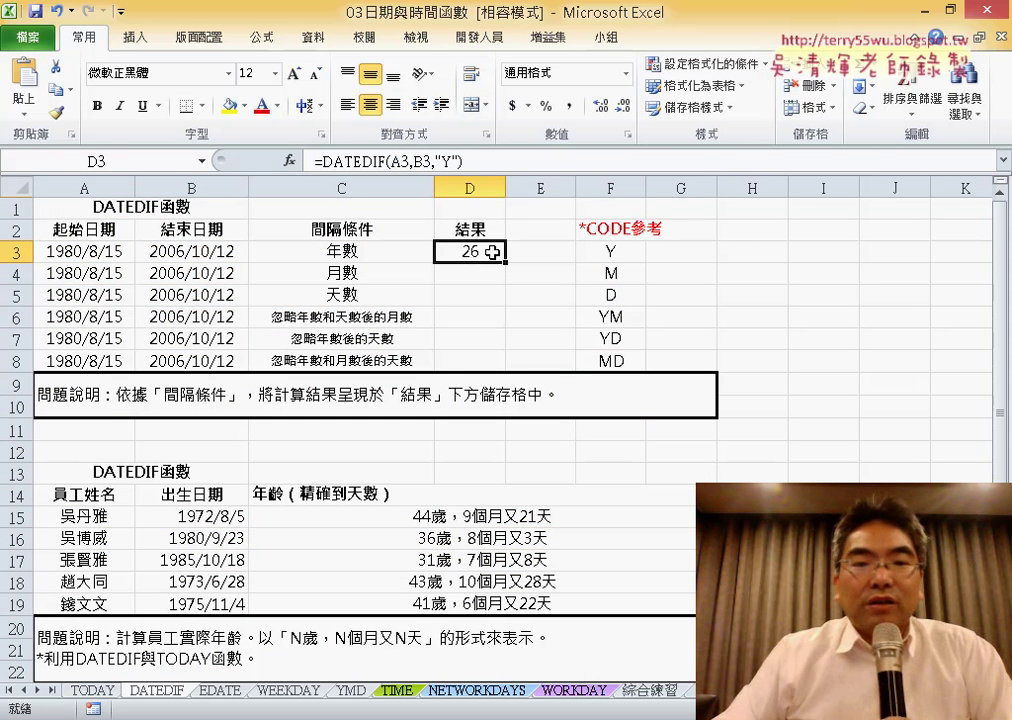
# Compare the end date in B3 with the DATEDIF years result in D3
pyautogui.click(238, 253)
pyautogui.click(494, 248)
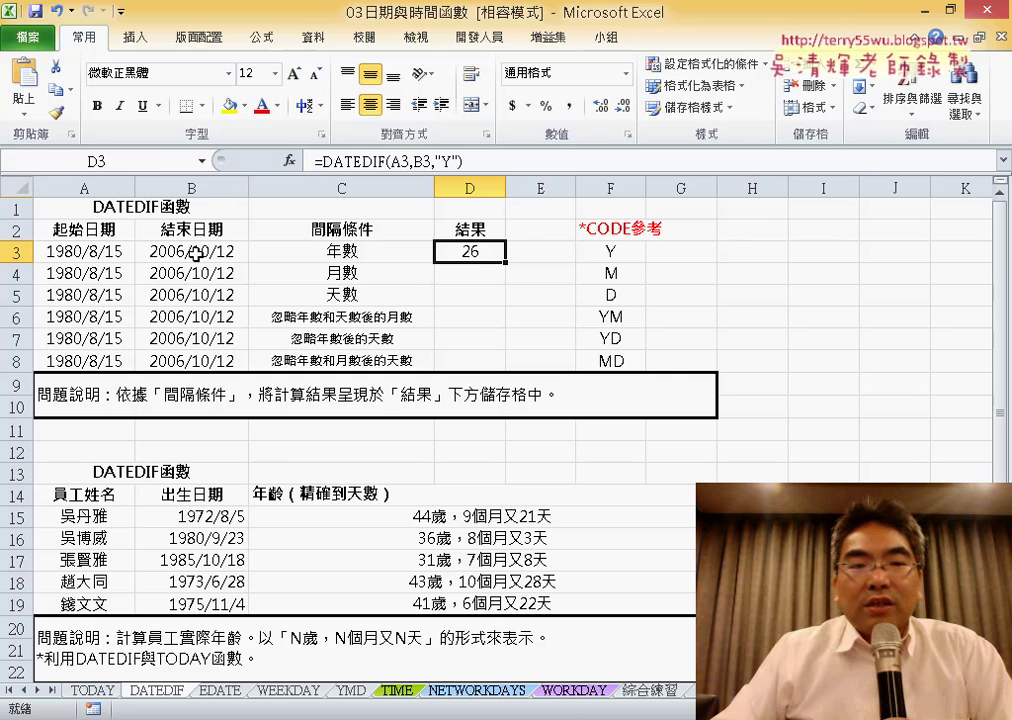
pyautogui.click(196, 254)
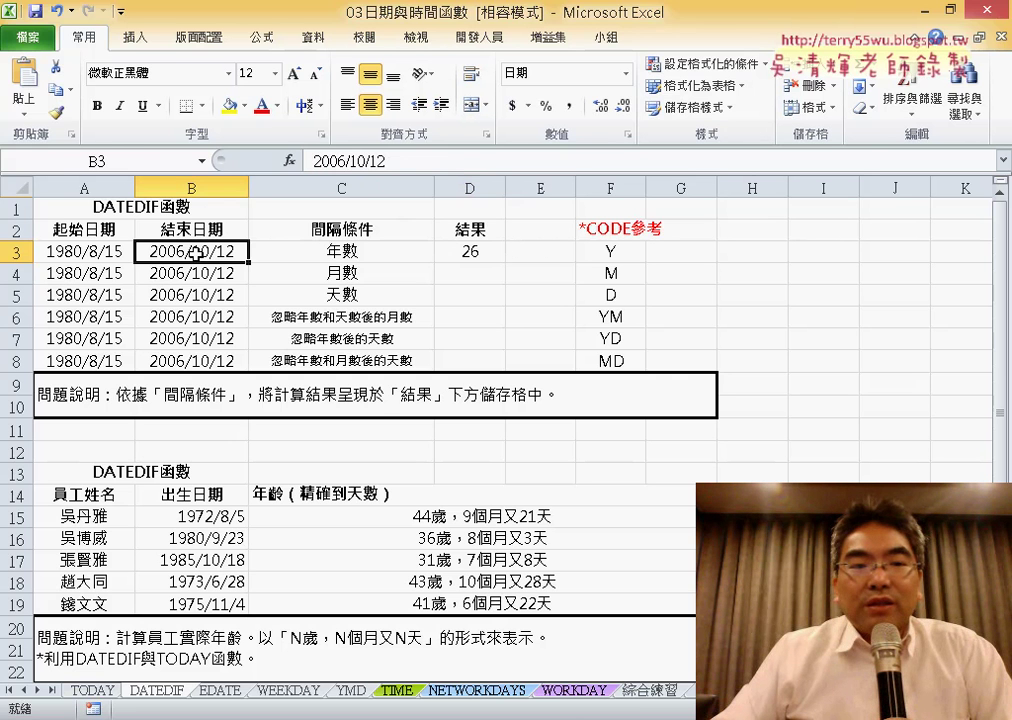
pyautogui.click(469, 256)
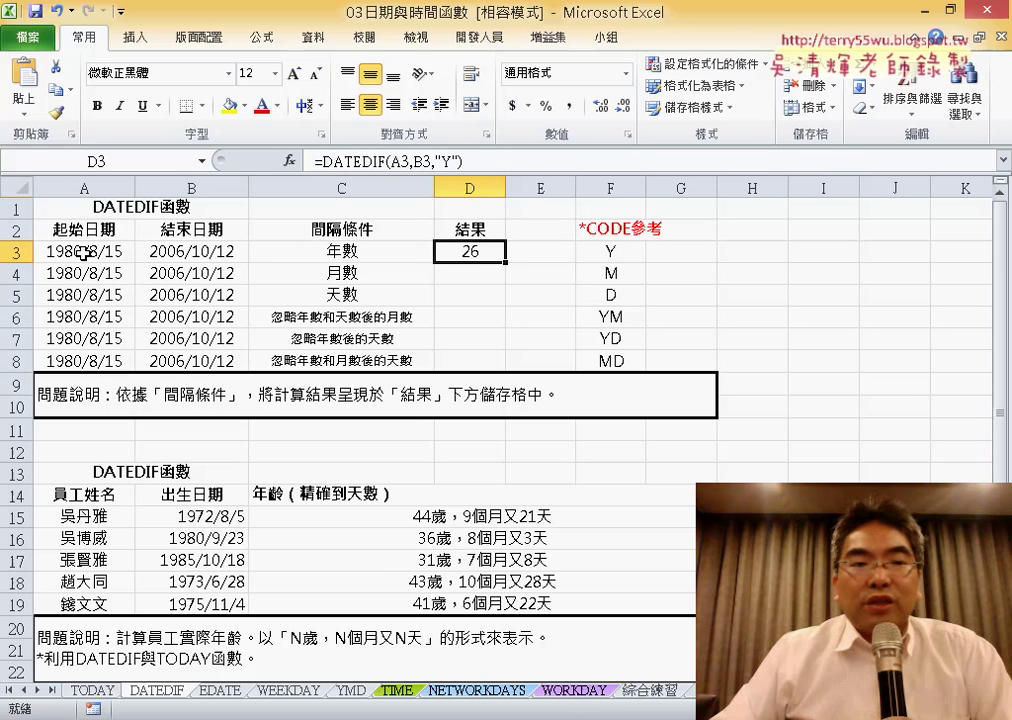
pyautogui.click(146, 251)
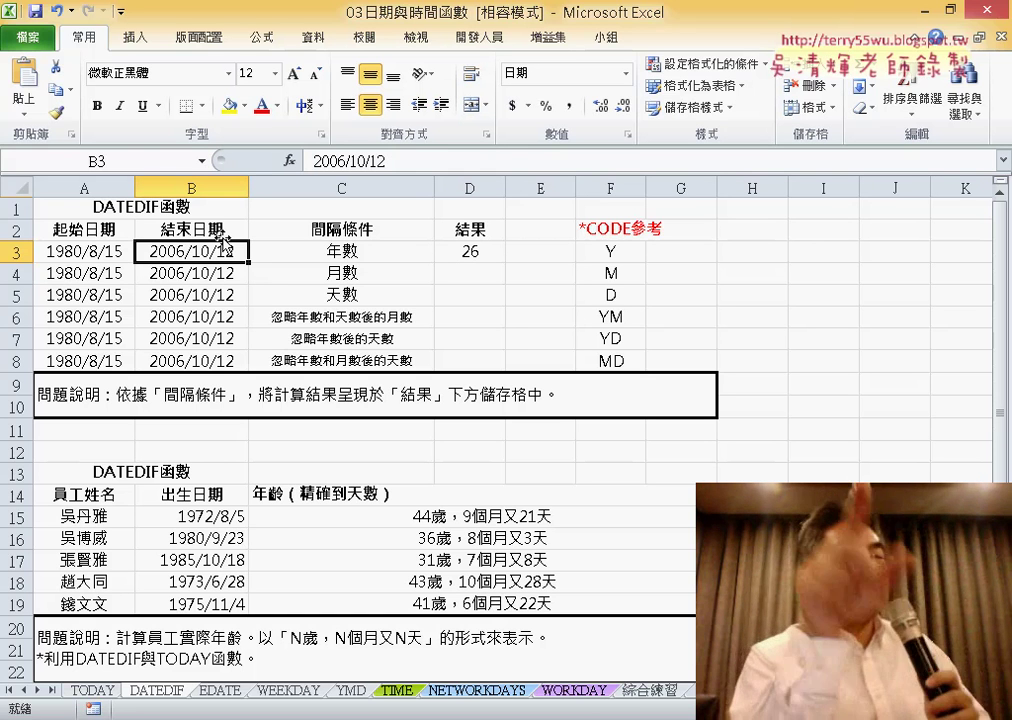
# Change the month in B3 from 10 to 8, making 2006/8/12, and check D3 shows 25
pyautogui.doubleClick(197, 251)
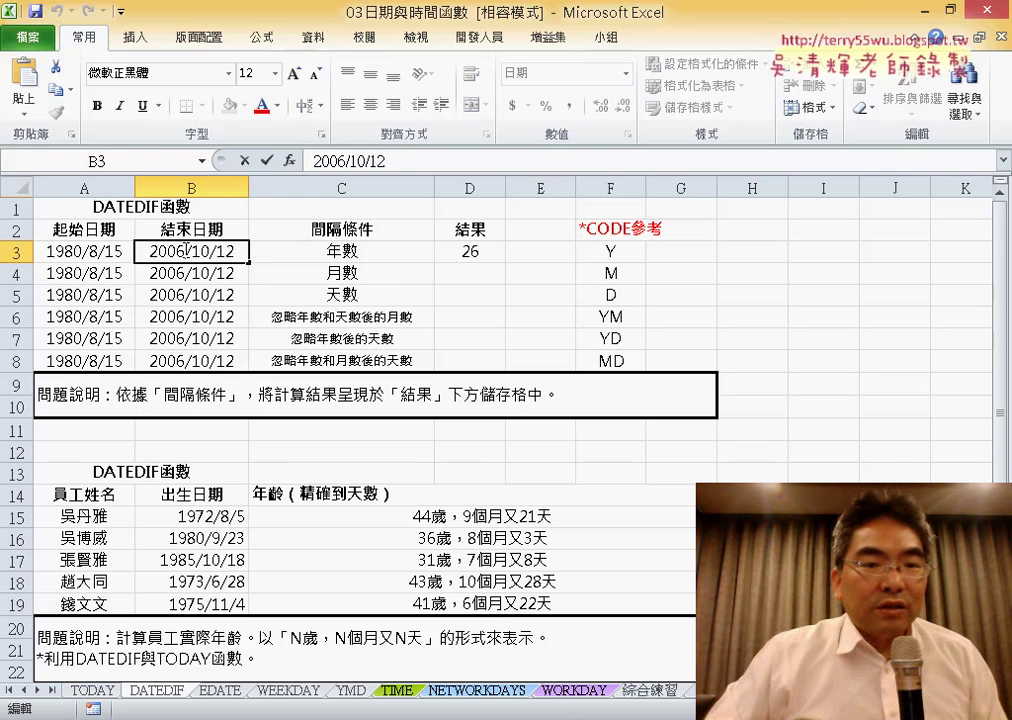
pyautogui.moveTo(197, 251); pyautogui.dragTo(209, 251)
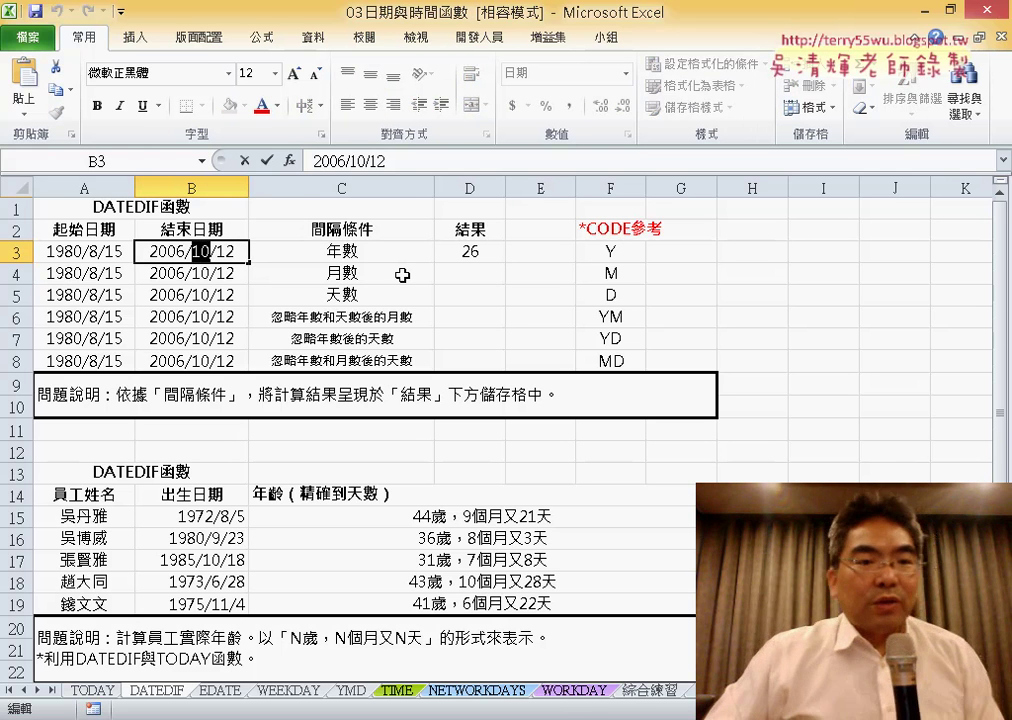
pyautogui.write('8')
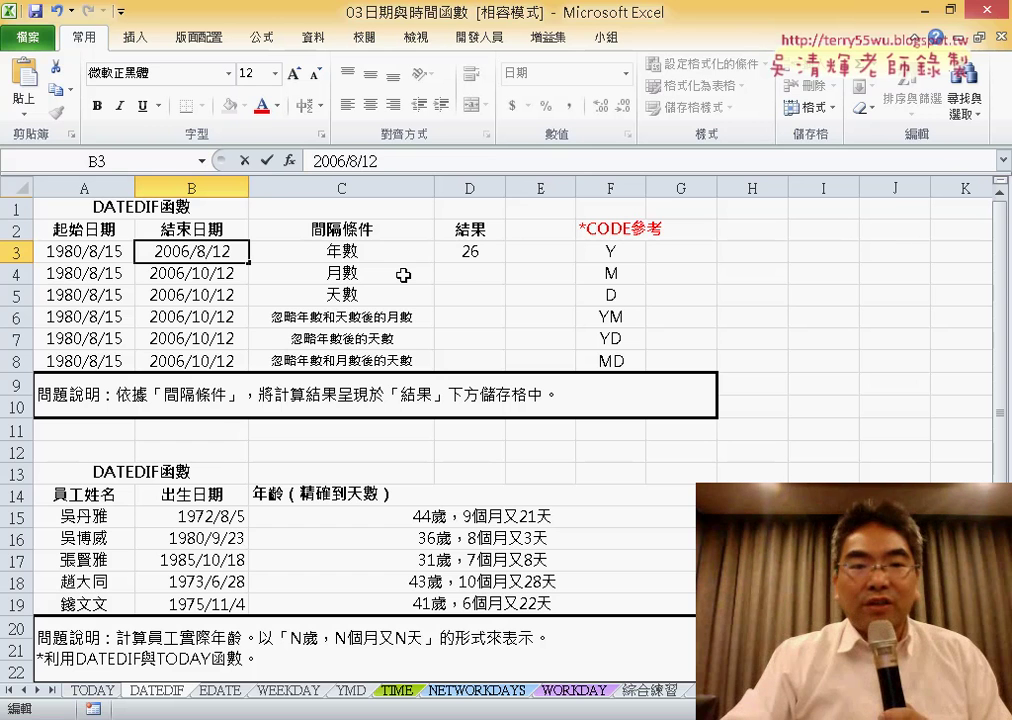
pyautogui.press('Return')
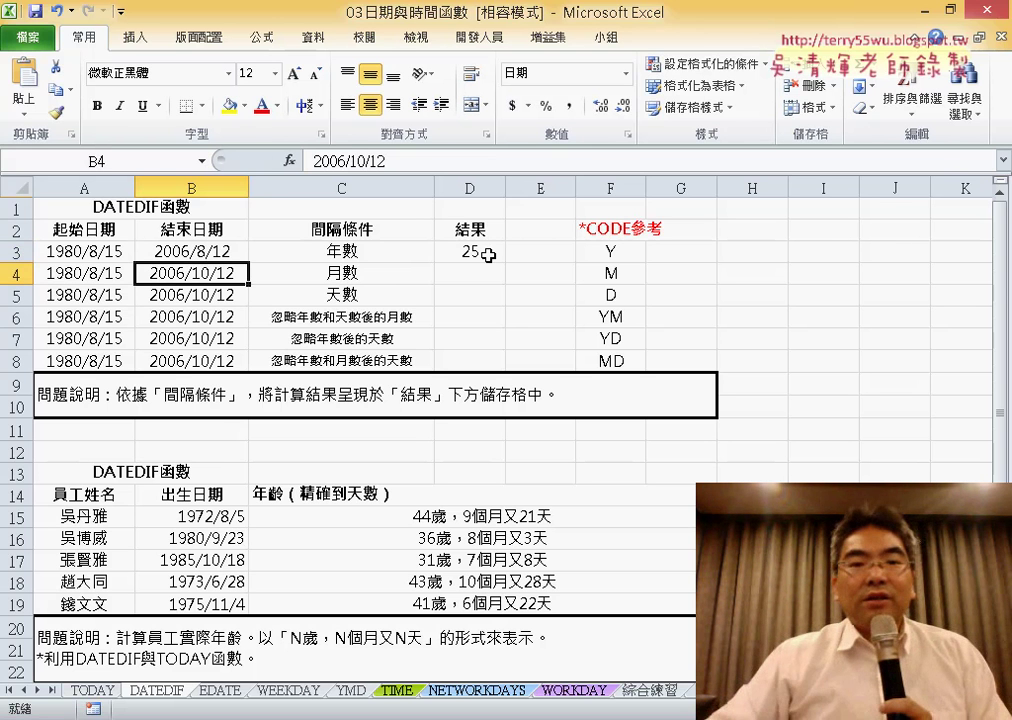
pyautogui.click(492, 255)
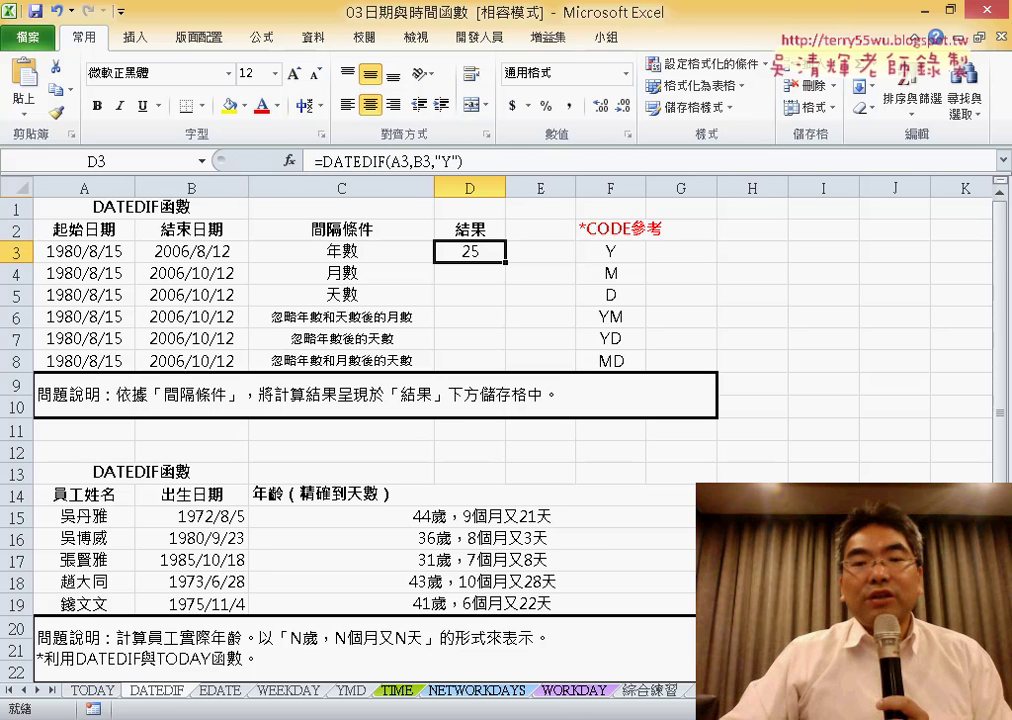
# Change B3's day to 15, making 2006/8/15, so D3 shows 26 years again
pyautogui.keyDown('ctrl'); pyautogui.scroll(2, 1006, 408); pyautogui.keyUp('ctrl')
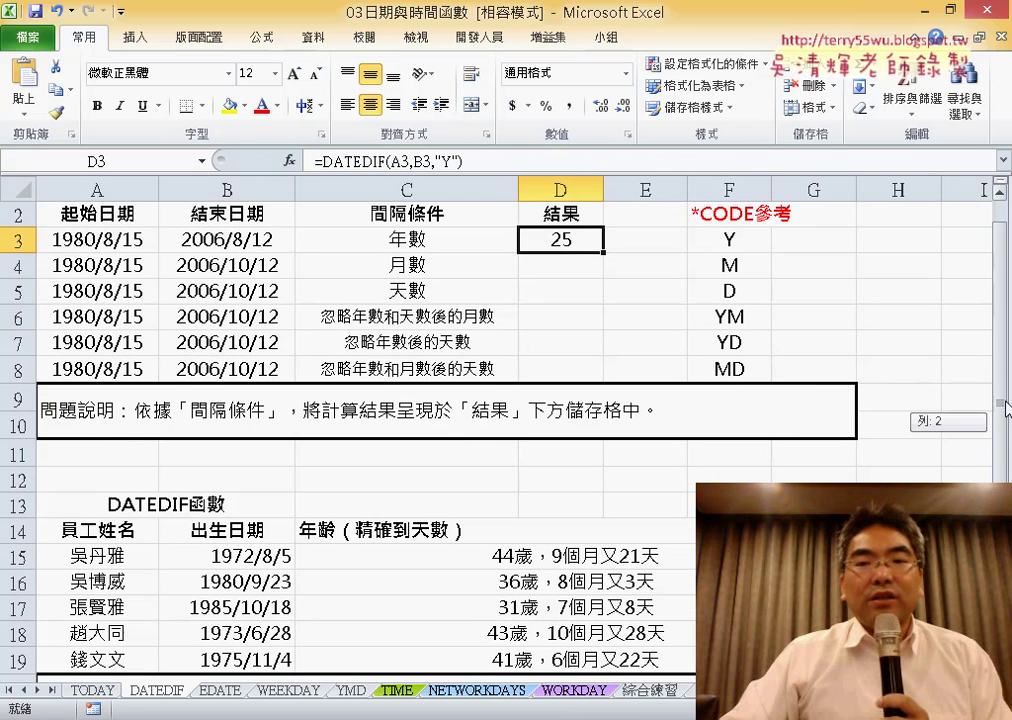
pyautogui.moveTo(1006, 408); pyautogui.dragTo(1004, 385)
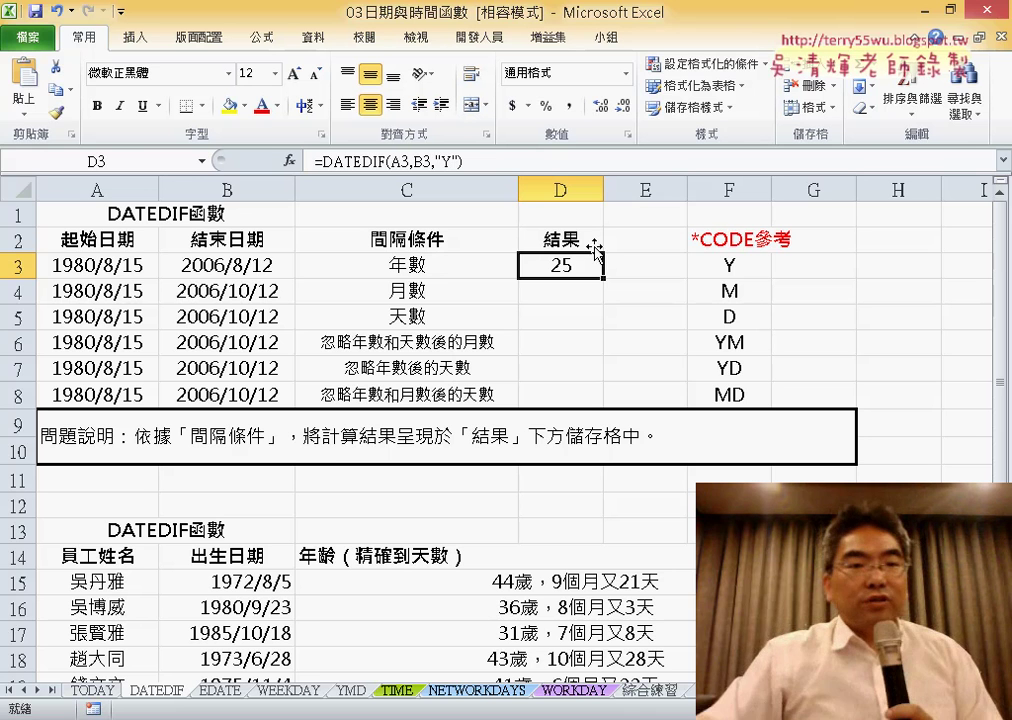
pyautogui.click(262, 265)
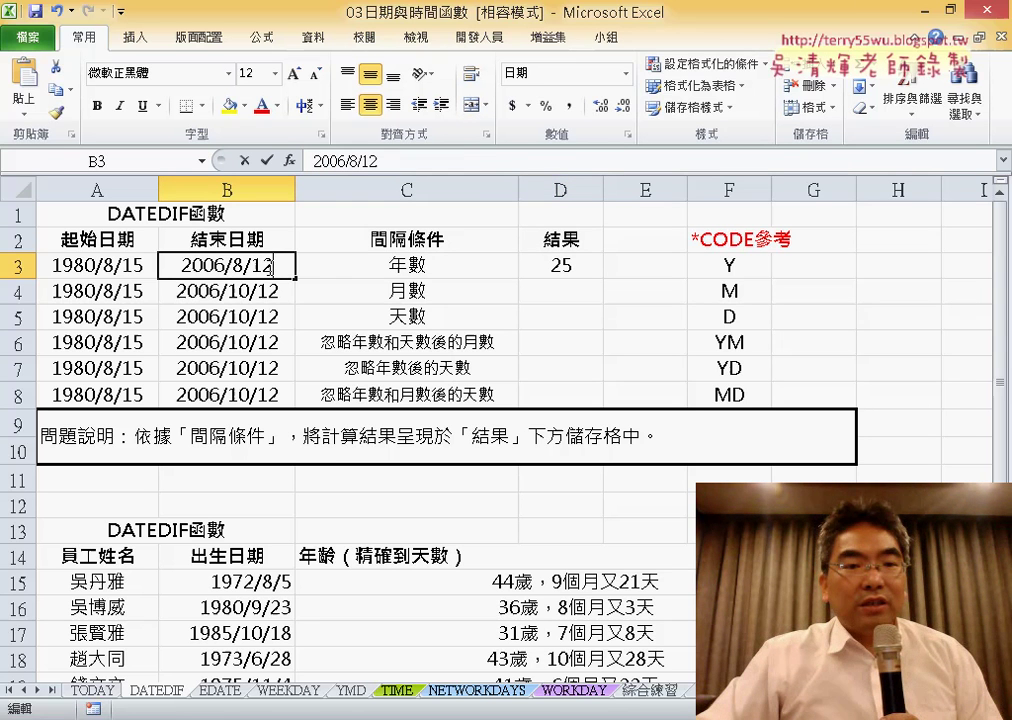
pyautogui.doubleClick(262, 264)
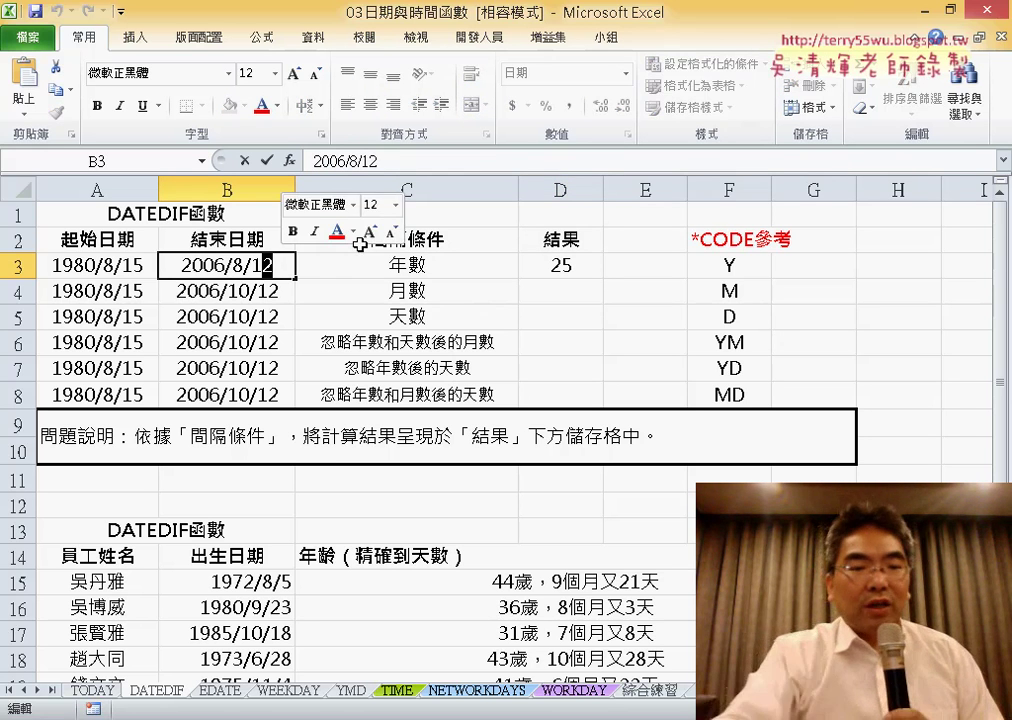
pyautogui.write('5')
pyautogui.hotkey('ctrl', 'Return')
pyautogui.press('Return')
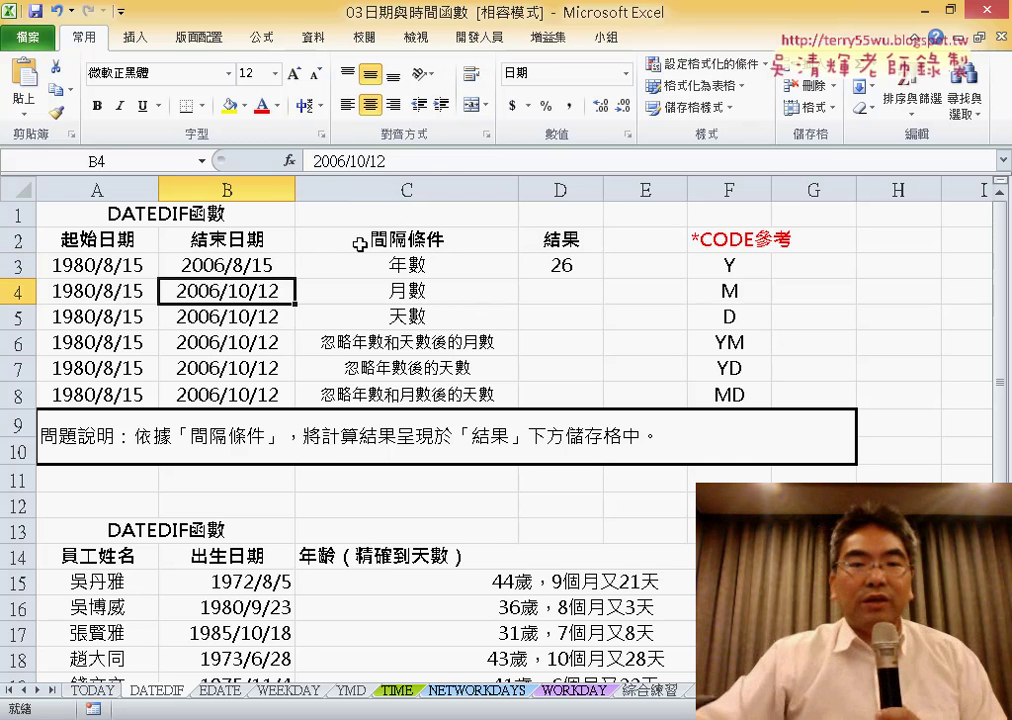
pyautogui.click(546, 268)
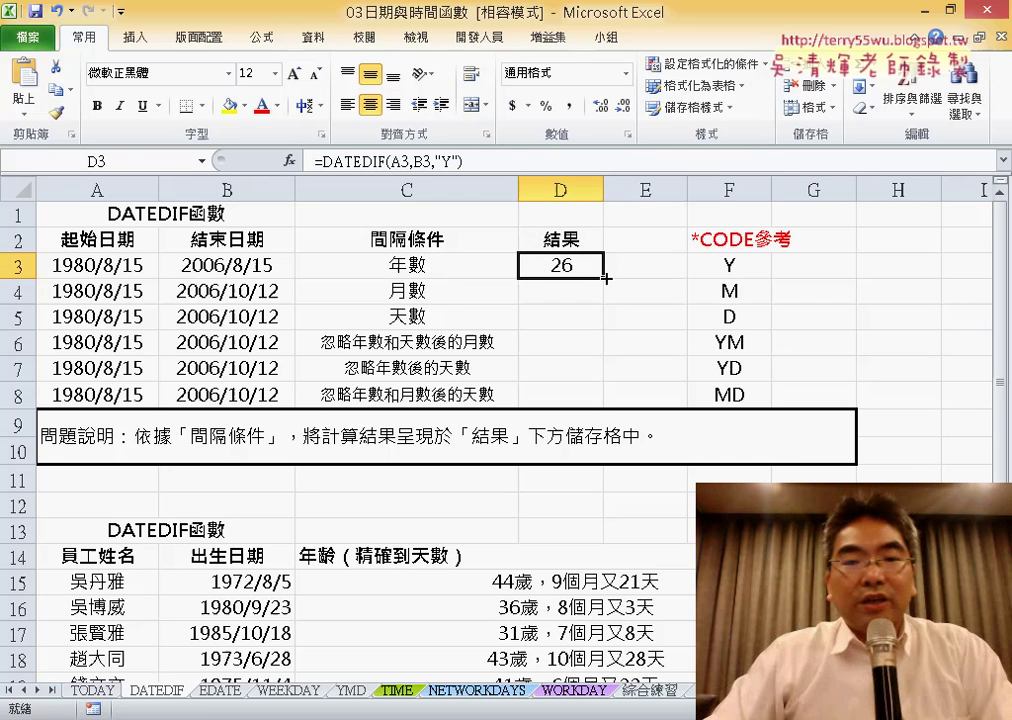
# Copy D3's formula down to D8 and change D4's interval code to "M"
pyautogui.moveTo(604, 277); pyautogui.dragTo(605, 405)
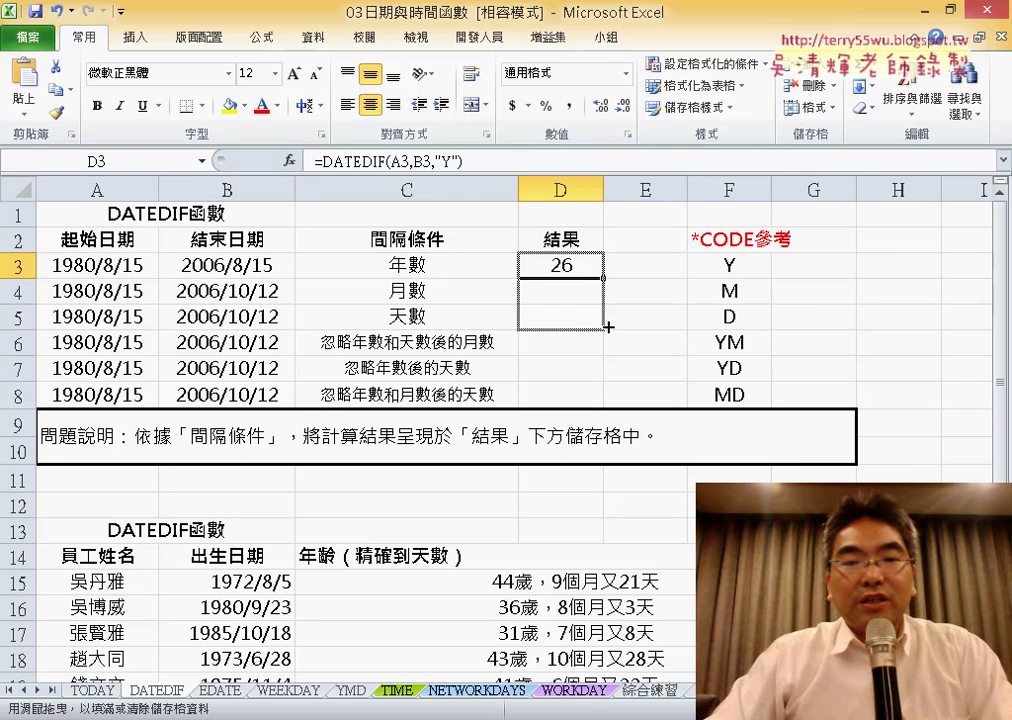
pyautogui.click(571, 293)
pyautogui.doubleClick(447, 161)
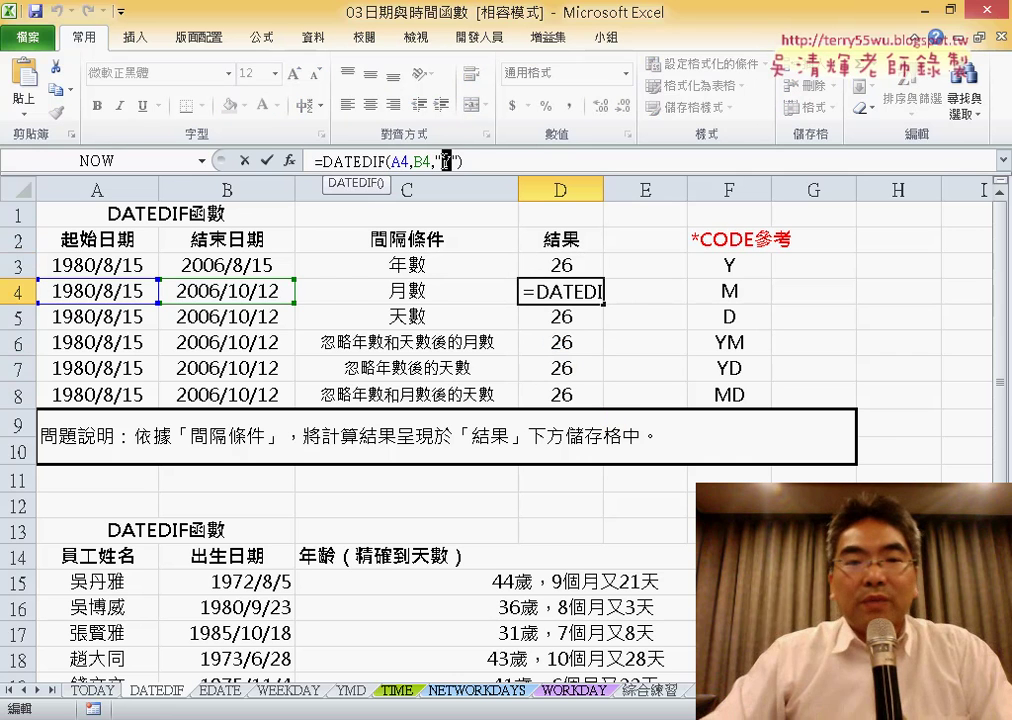
pyautogui.write('M')
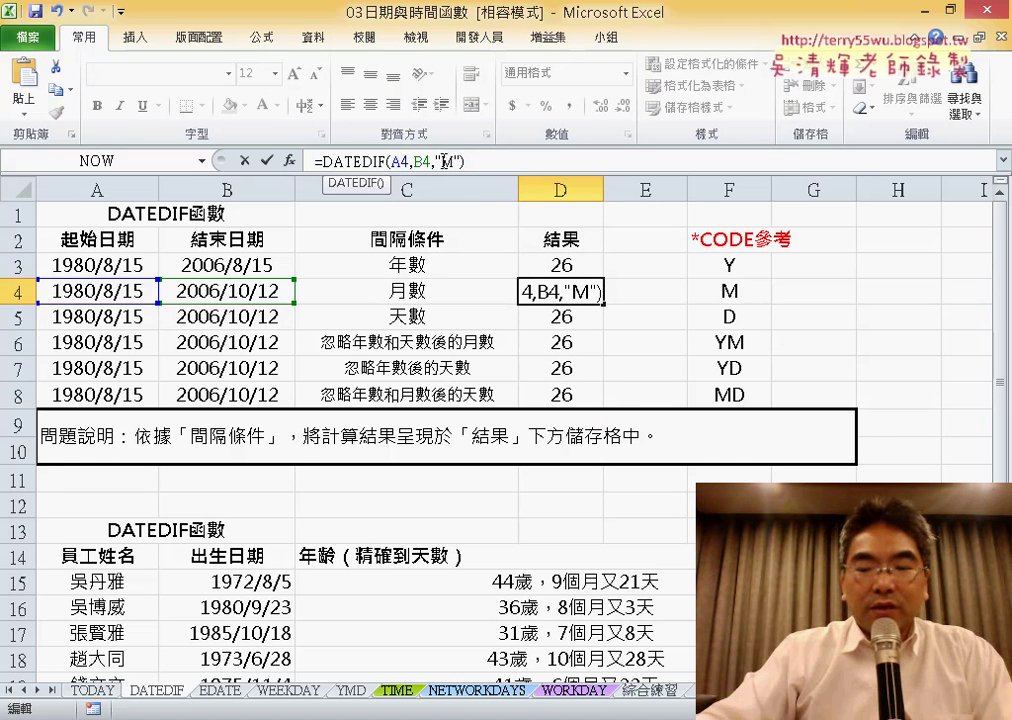
pyautogui.press('Return')
pyautogui.click(580, 291)
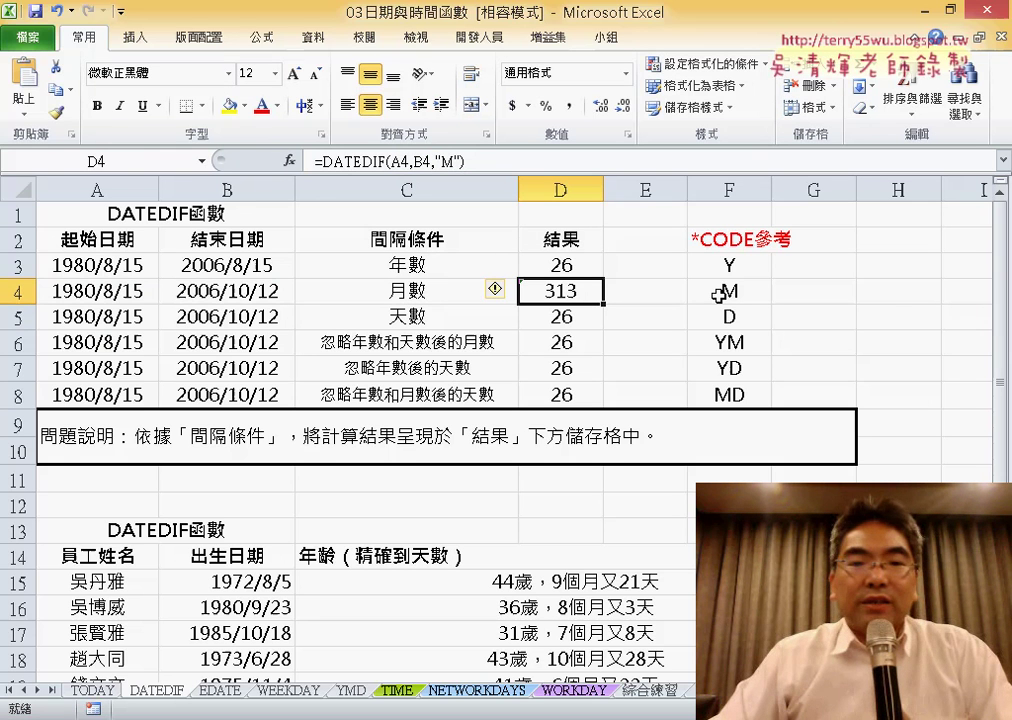
# Set B4's end date to 2006/10/15 and check D4's months result of 314
pyautogui.doubleClick(265, 292)
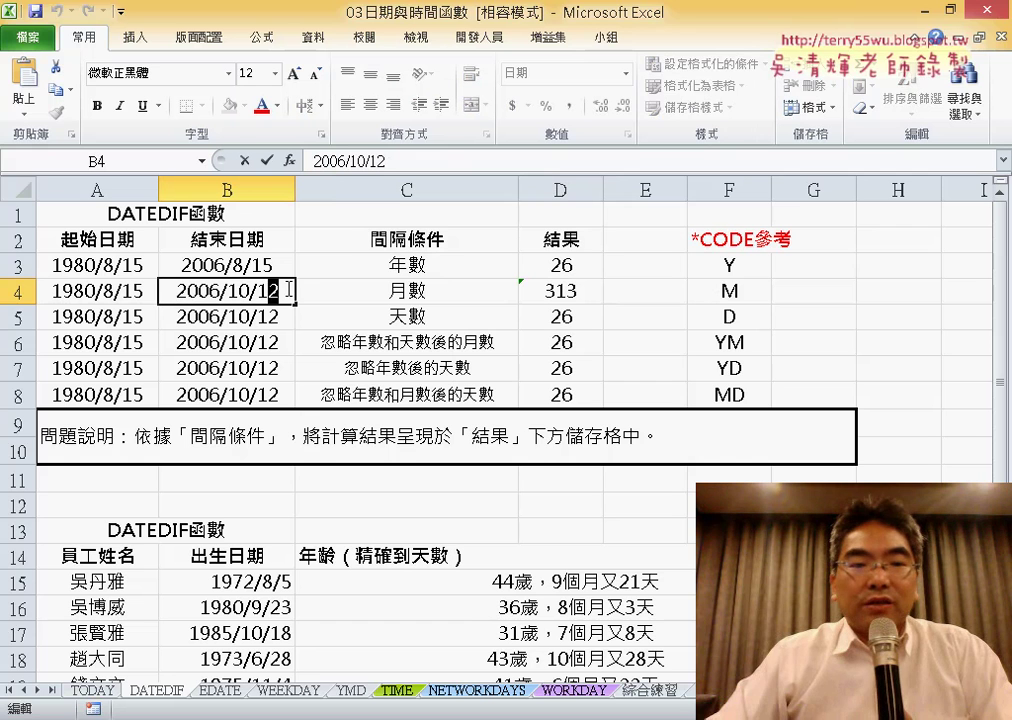
pyautogui.write('5')
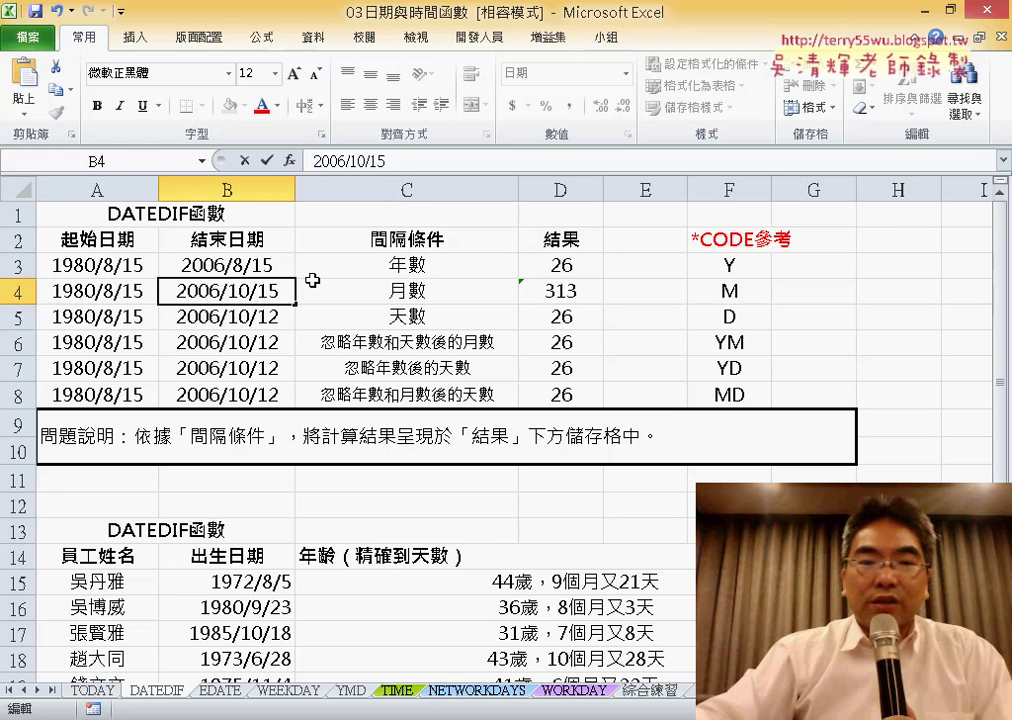
pyautogui.press('Return')
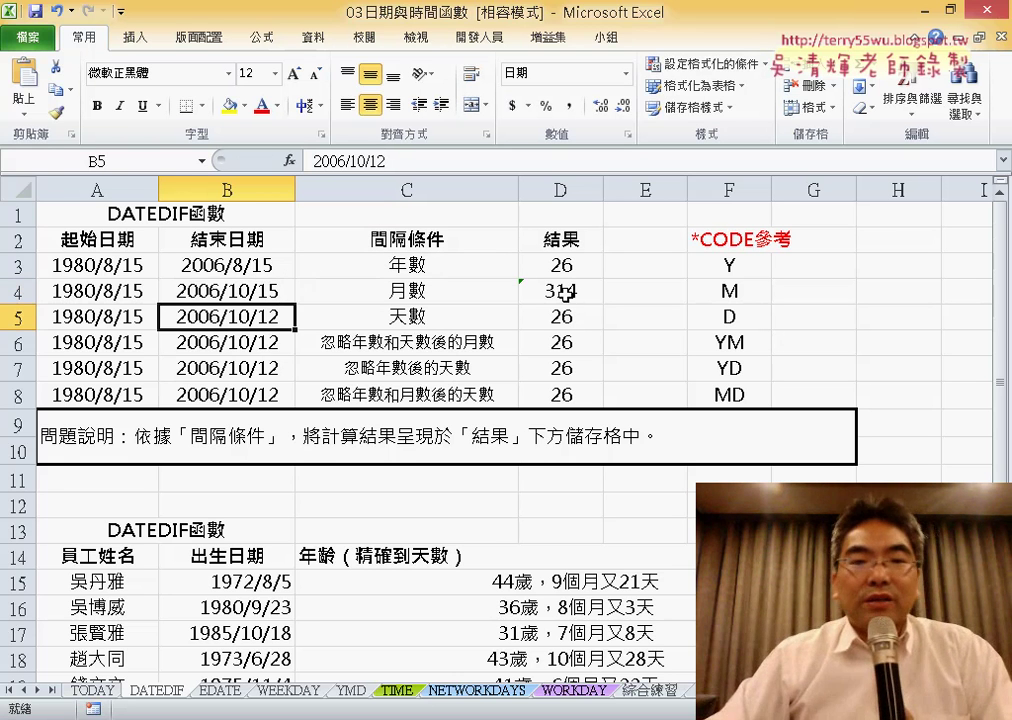
pyautogui.click(566, 292)
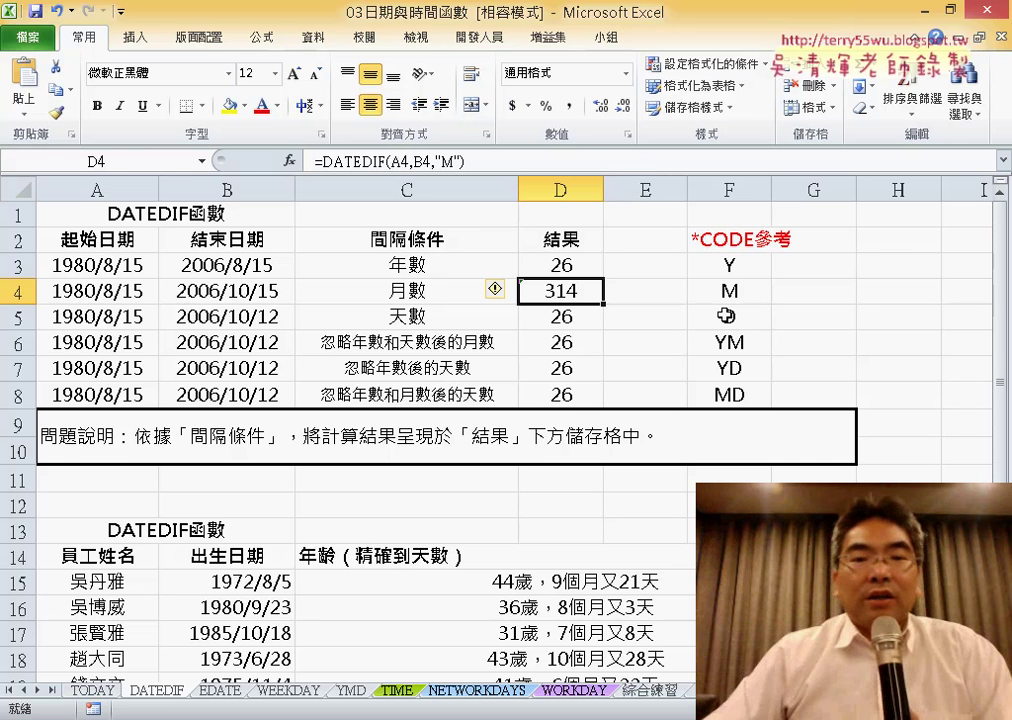
# Change D5's interval code to "D" so it returns 9554 days
pyautogui.click(572, 318)
pyautogui.click(450, 160)
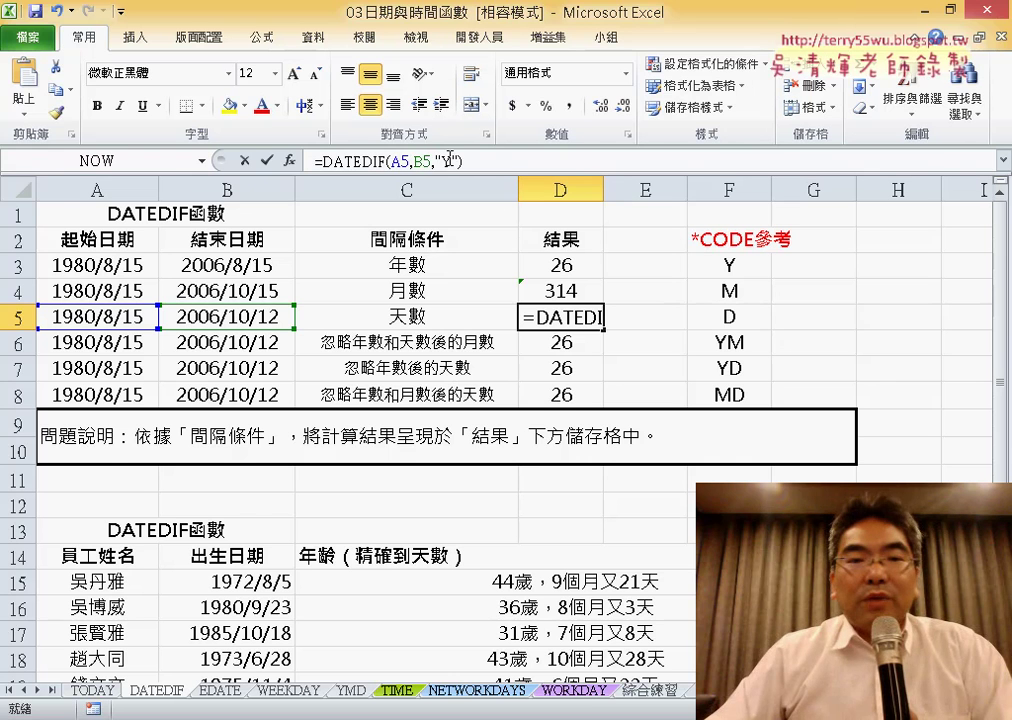
pyautogui.doubleClick(449, 160)
pyautogui.write('D')
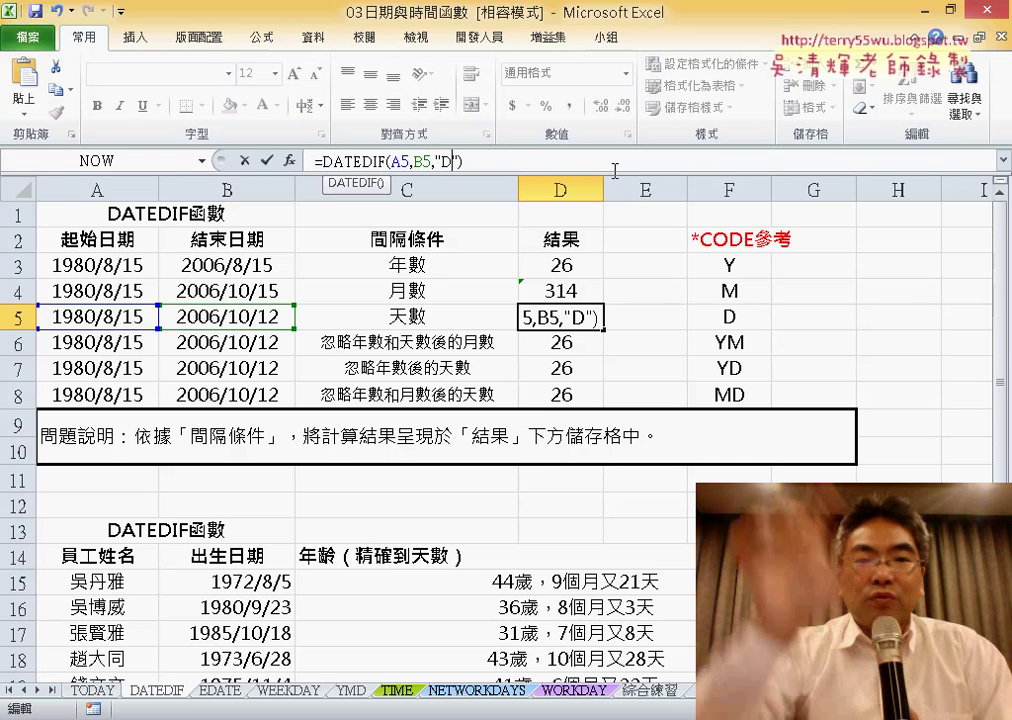
pyautogui.press('Return')
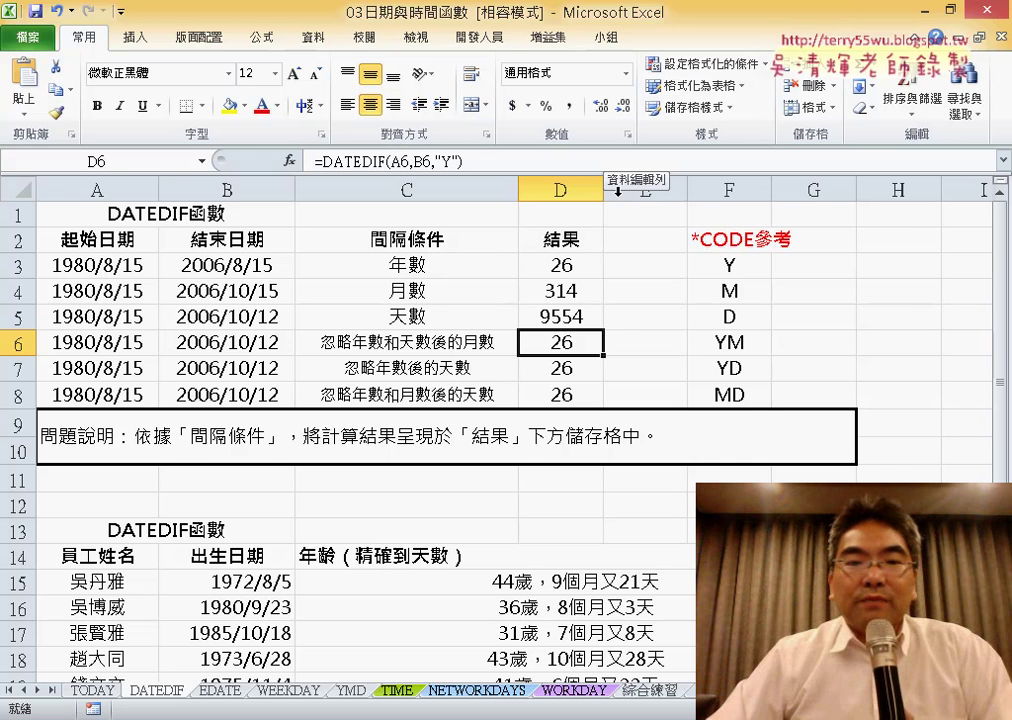
pyautogui.click(569, 317)
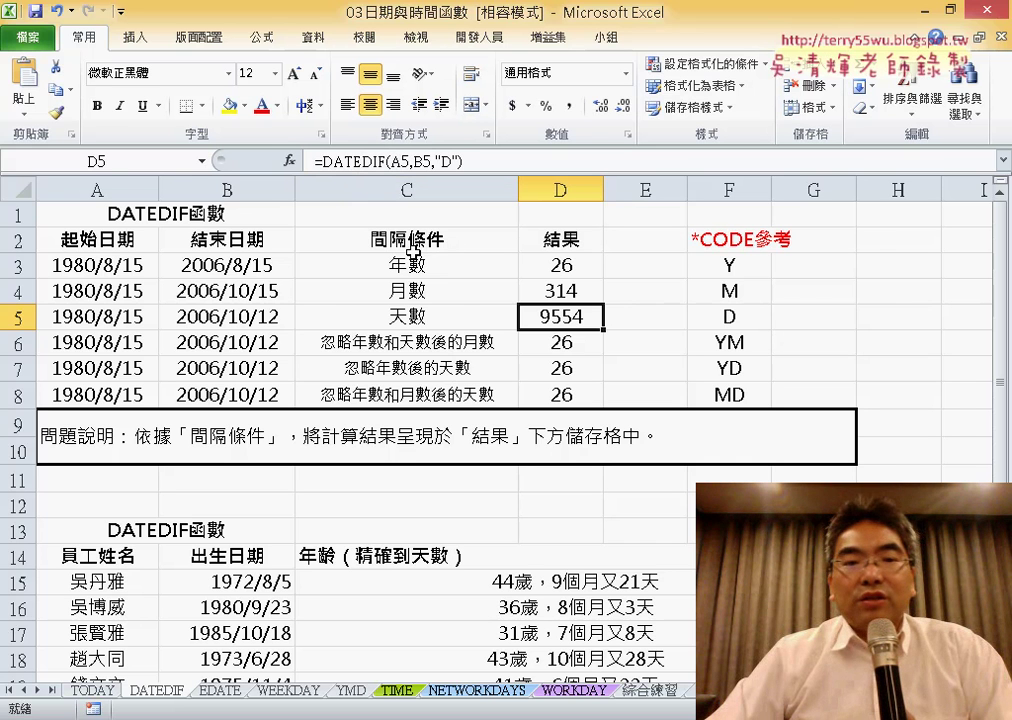
# Enter =B5-A5 in E5 and confirm its 9554 matches D5's day count
pyautogui.click(637, 321)
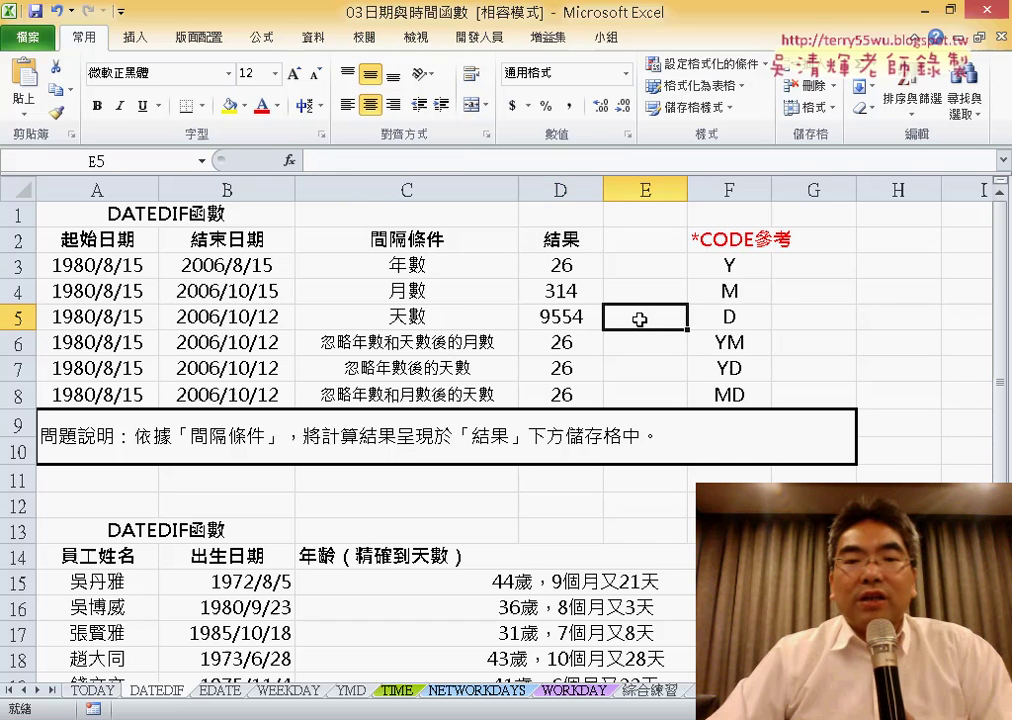
pyautogui.click(338, 163)
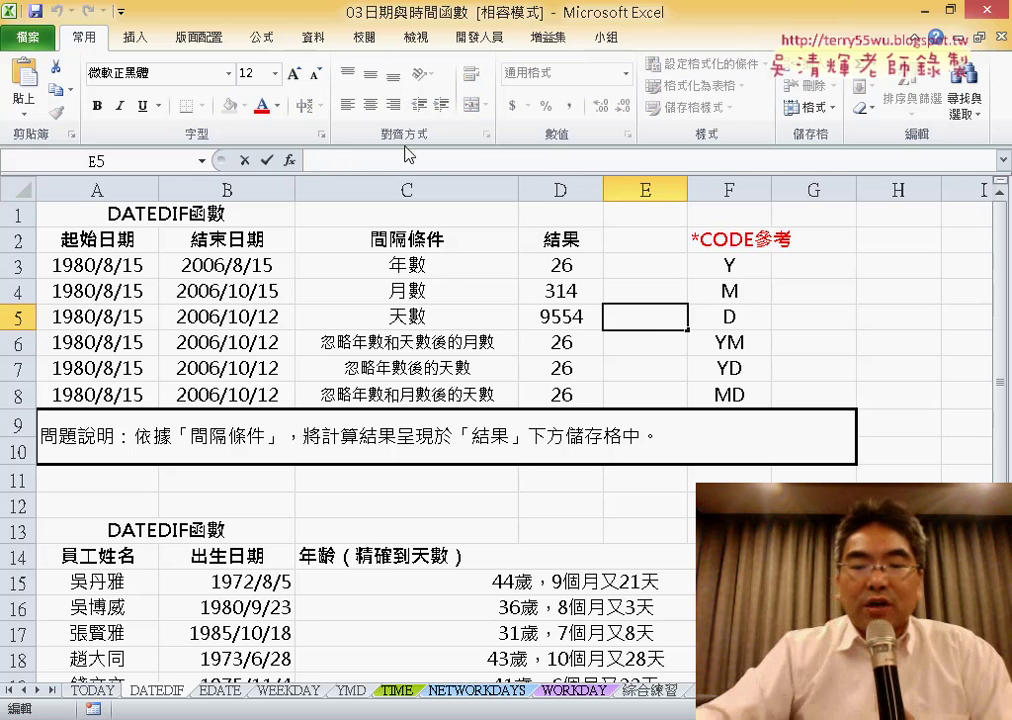
pyautogui.write('=')
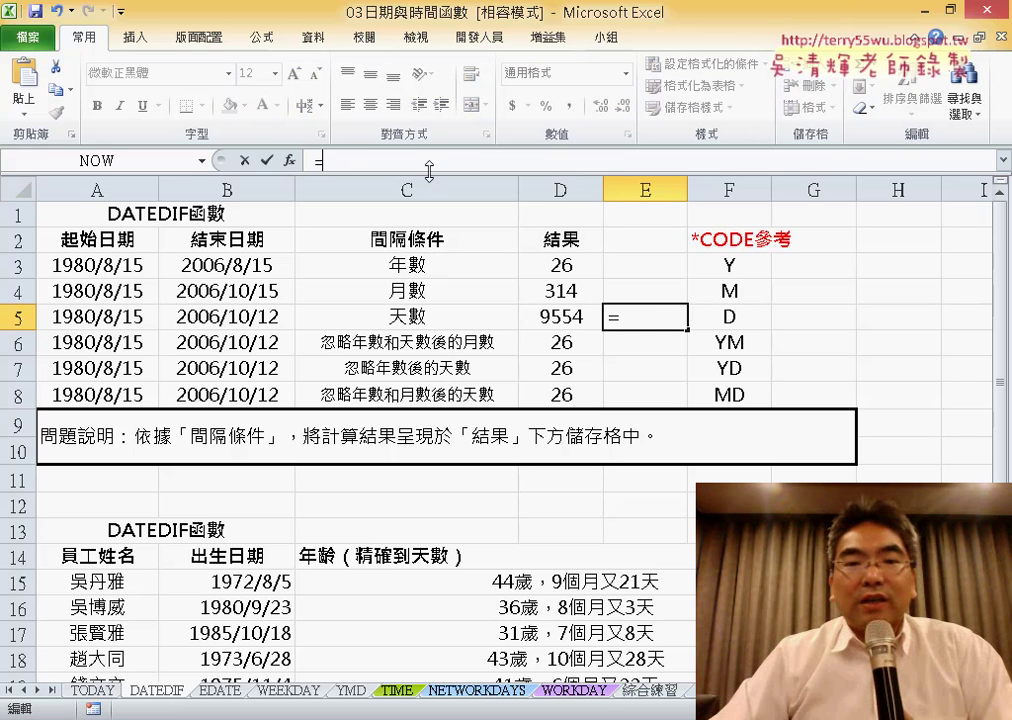
pyautogui.click(253, 320)
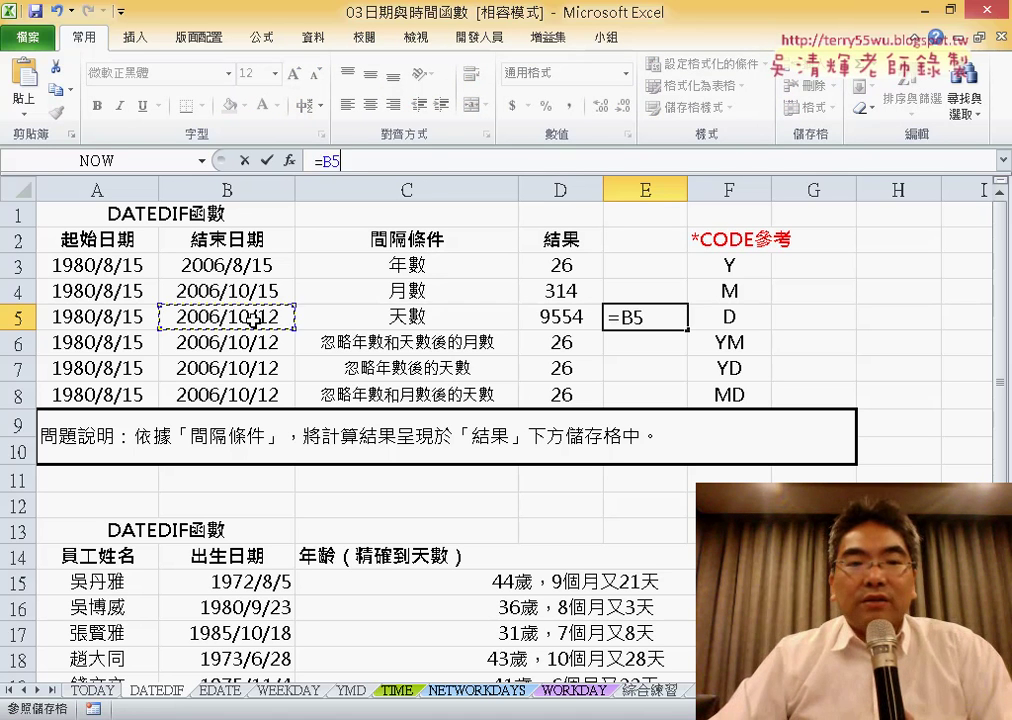
pyautogui.write('-')
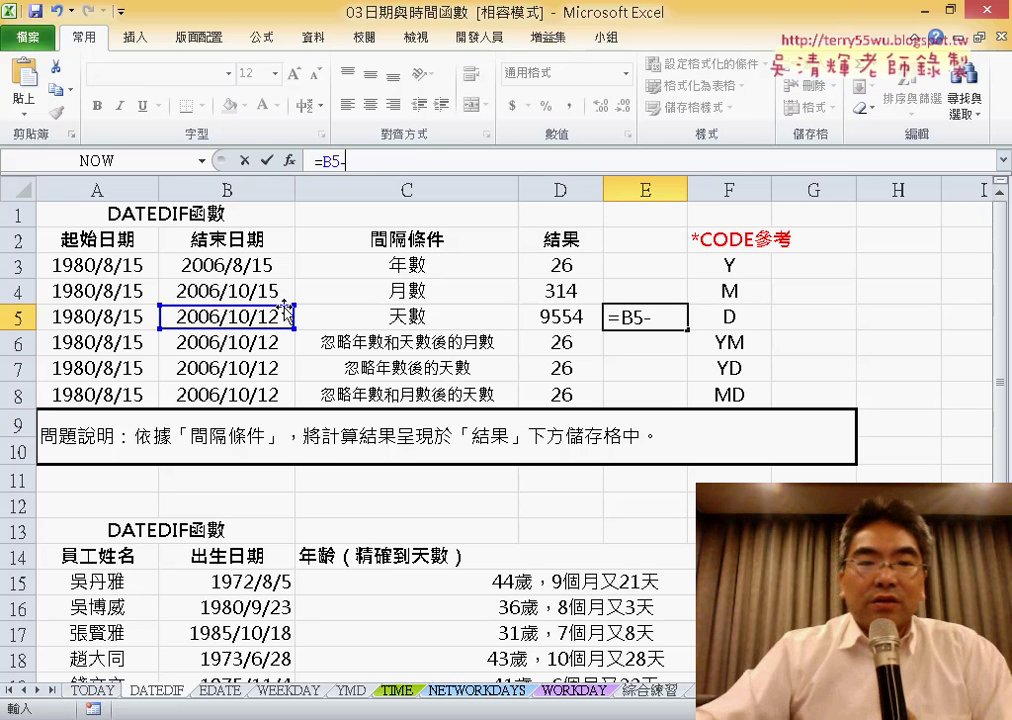
pyautogui.click(113, 316)
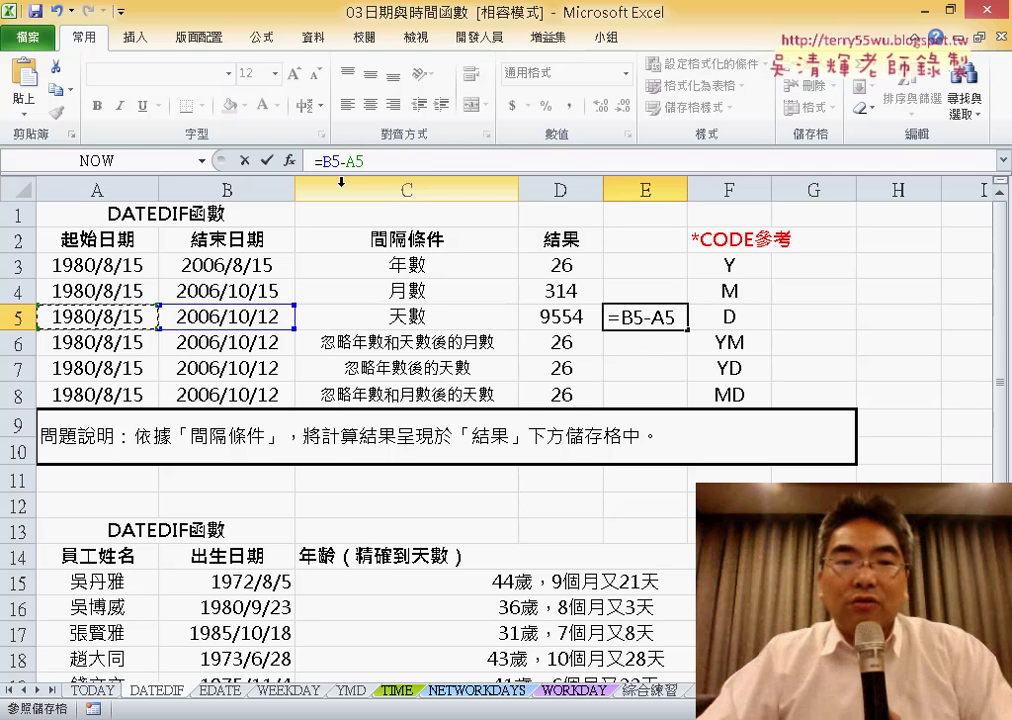
pyautogui.click(268, 161)
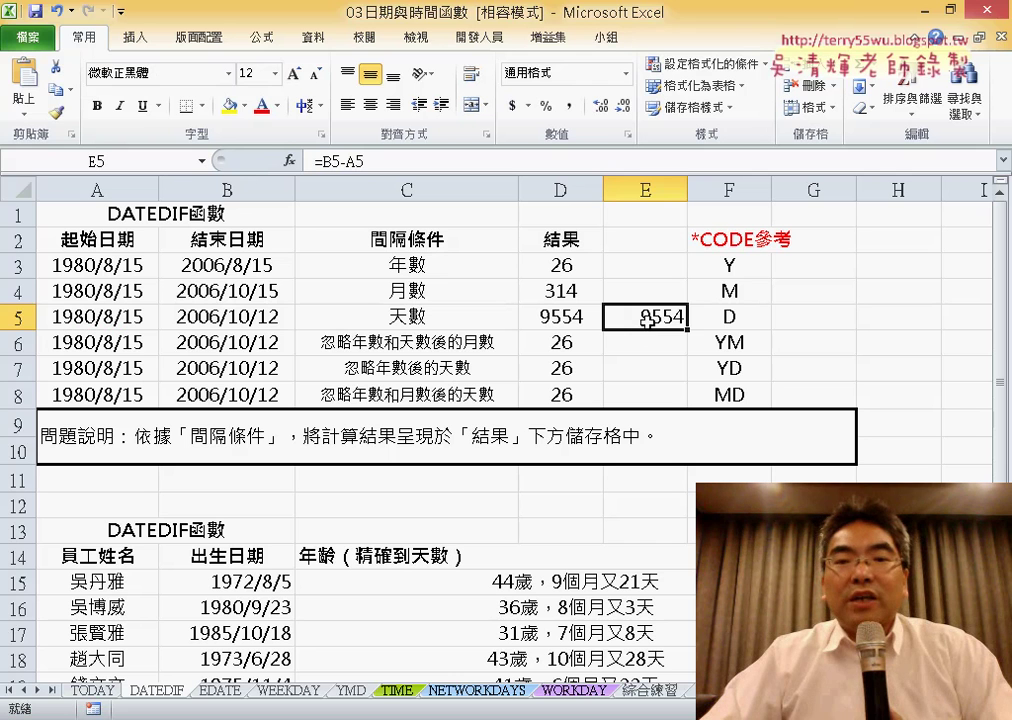
pyautogui.click(586, 320)
pyautogui.click(640, 318)
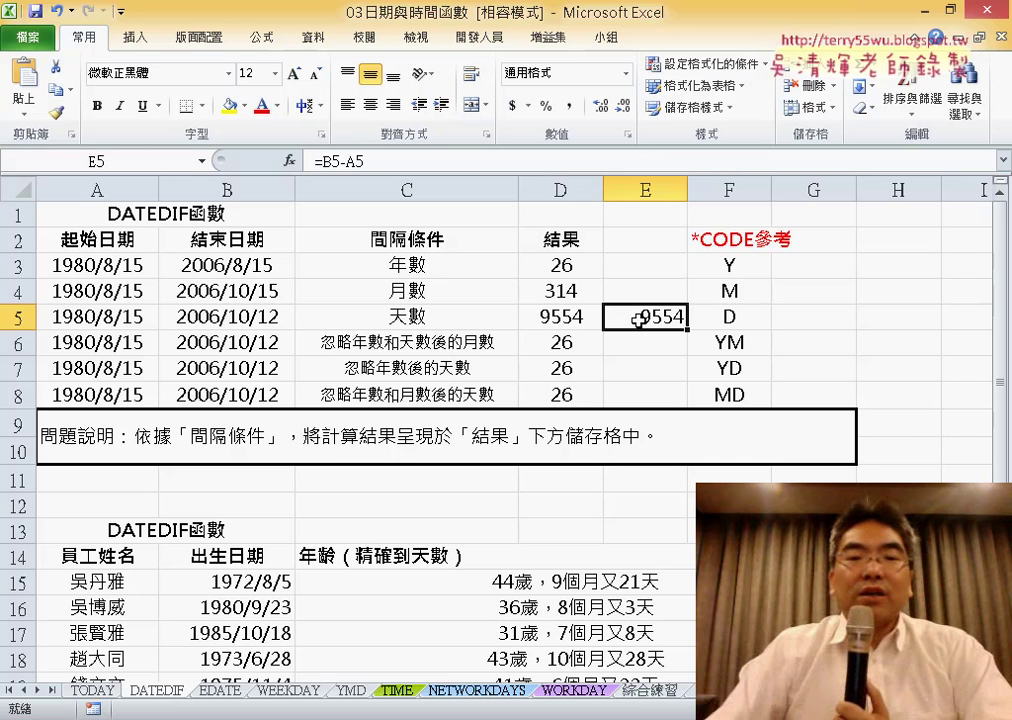
pyautogui.click(555, 344)
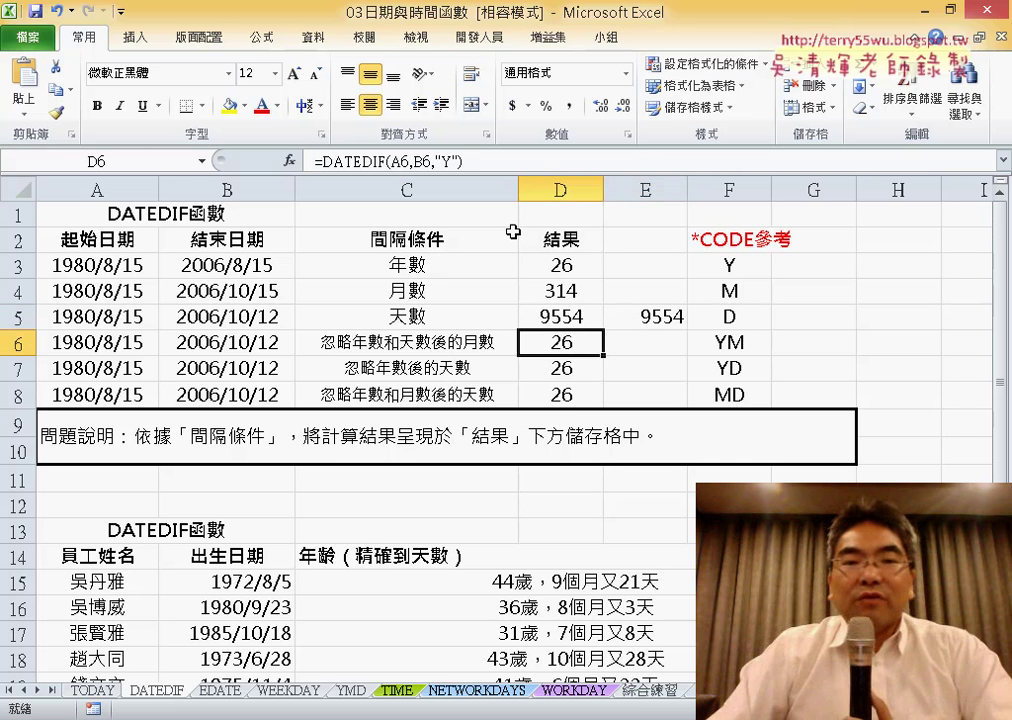
pyautogui.click(452, 160)
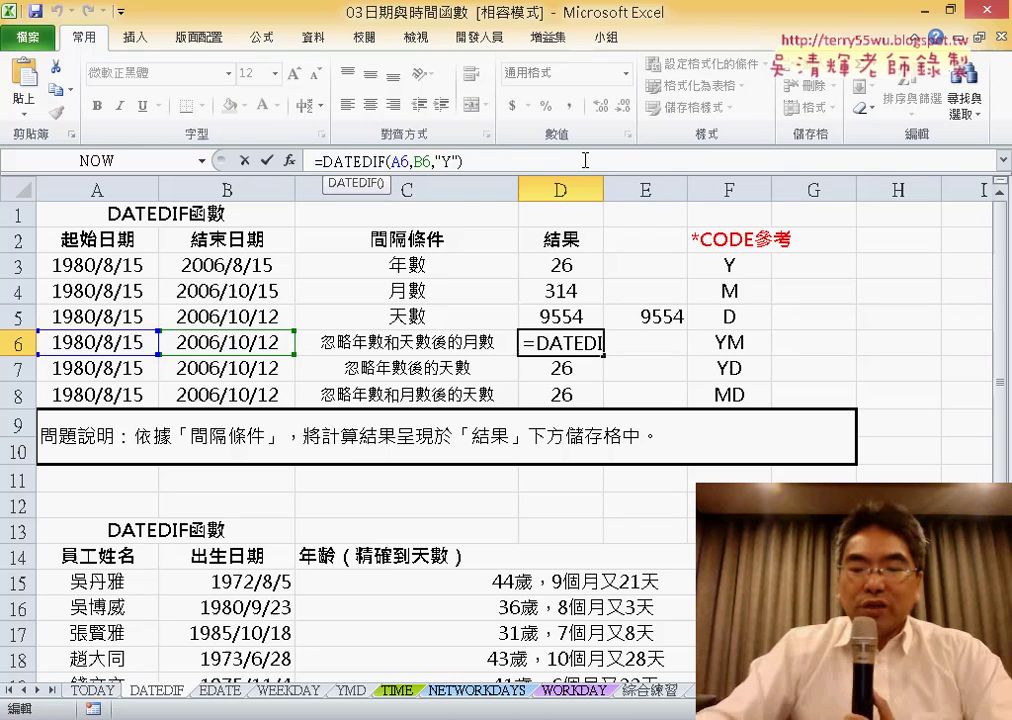
pyautogui.write('M')
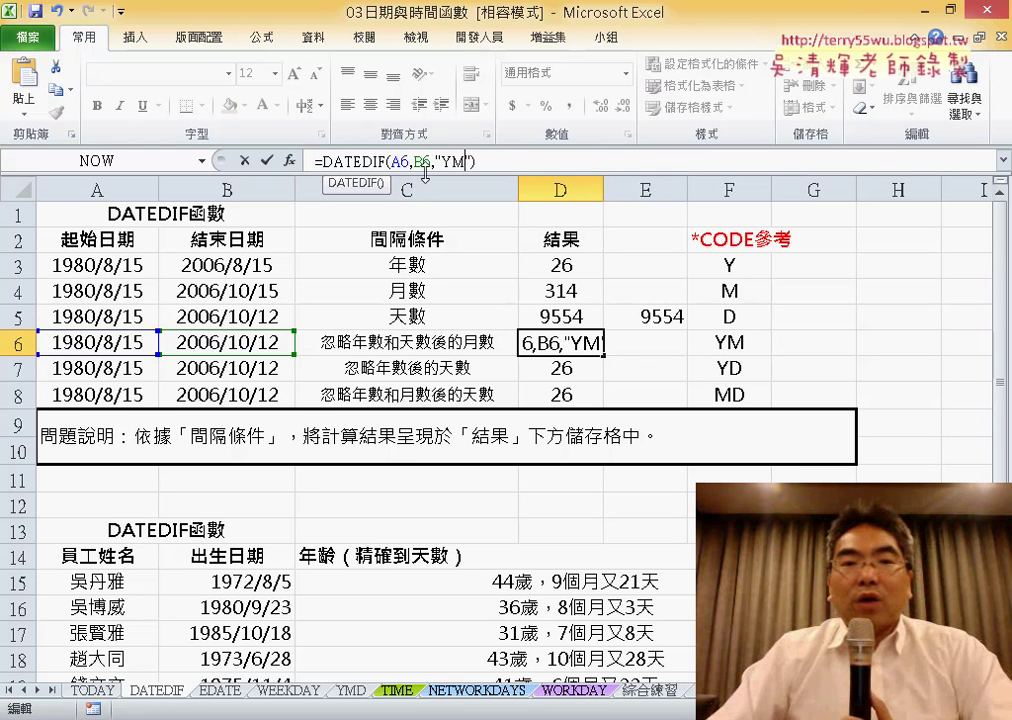
pyautogui.click(266, 161)
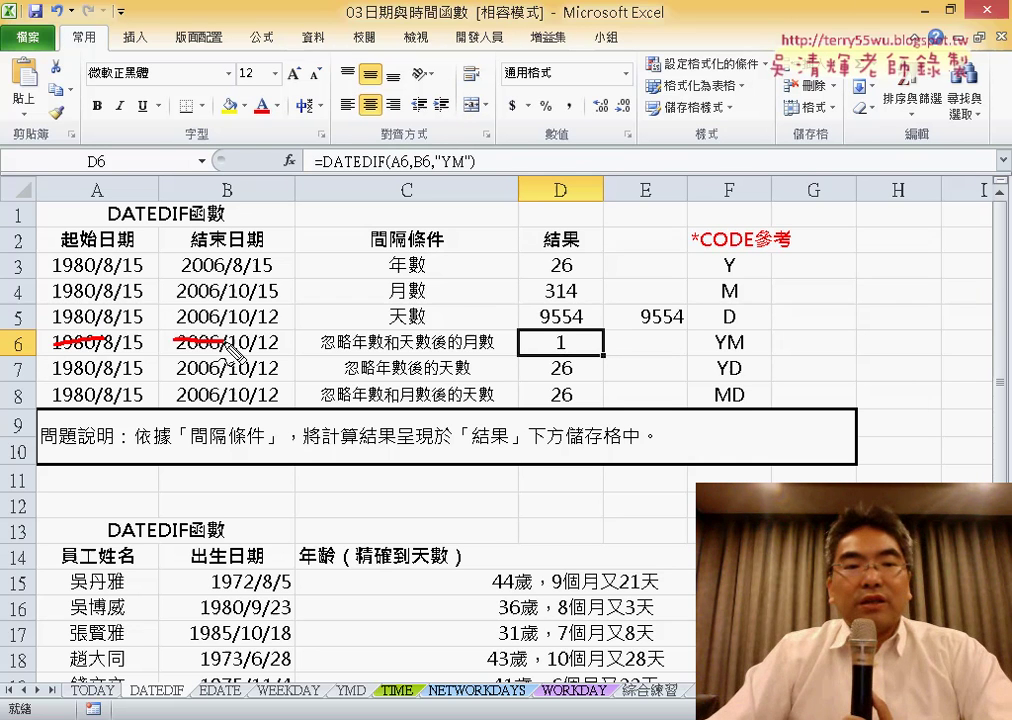
pyautogui.moveTo(130, 363); pyautogui.dragTo(138, 331)
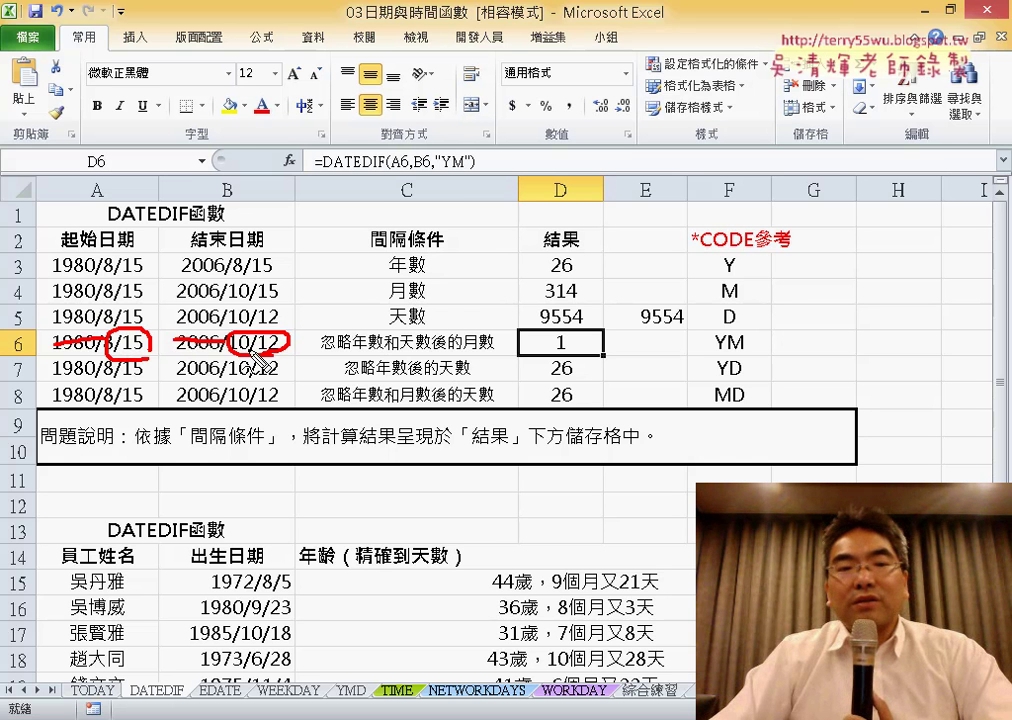
pyautogui.moveTo(560, 349); pyautogui.dragTo(562, 352)
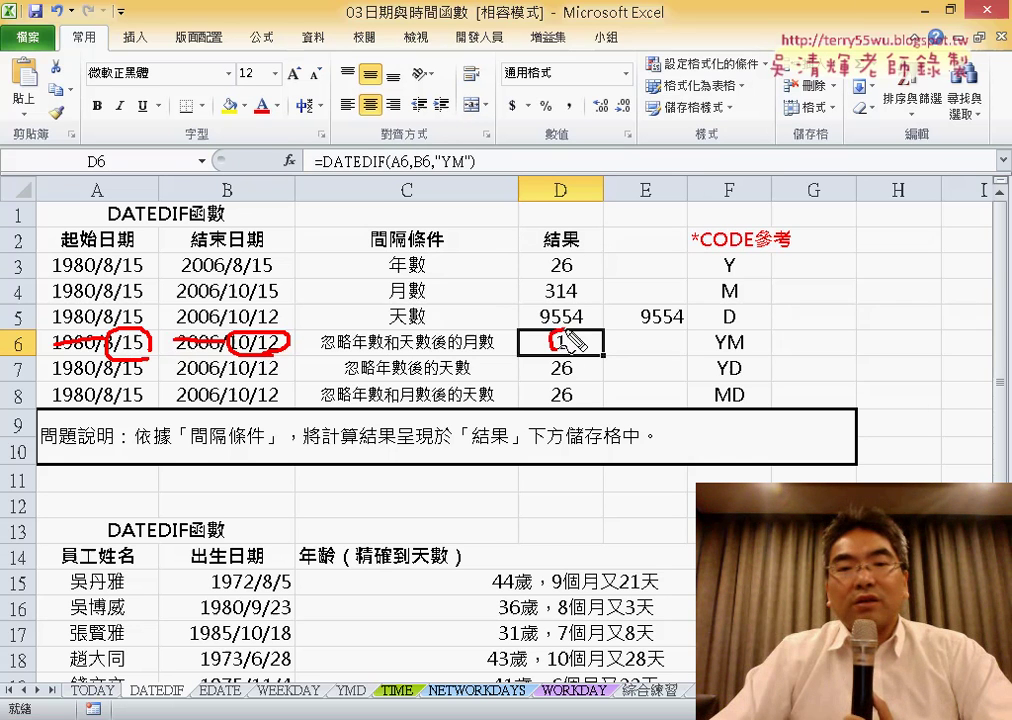
pyautogui.press('Escape')
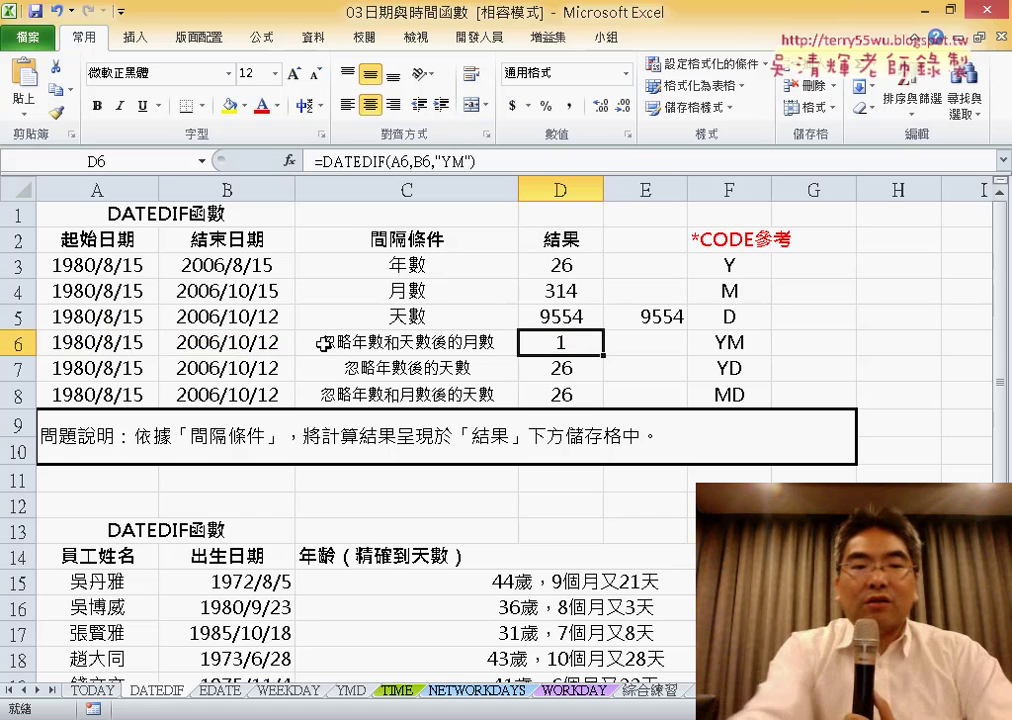
# Edit B6's end date to 2006/10/15, then to 2006/1/15, so D6's YM result shows 5
pyautogui.doubleClick(252, 349)
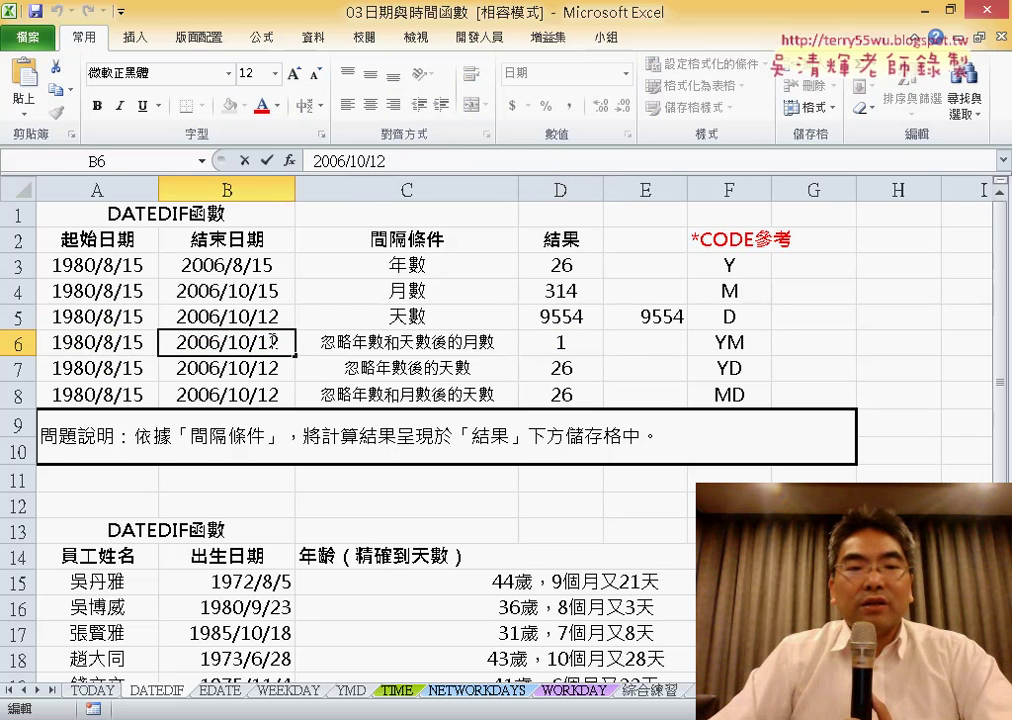
pyautogui.moveTo(271, 342); pyautogui.dragTo(282, 342)
pyautogui.write('5')
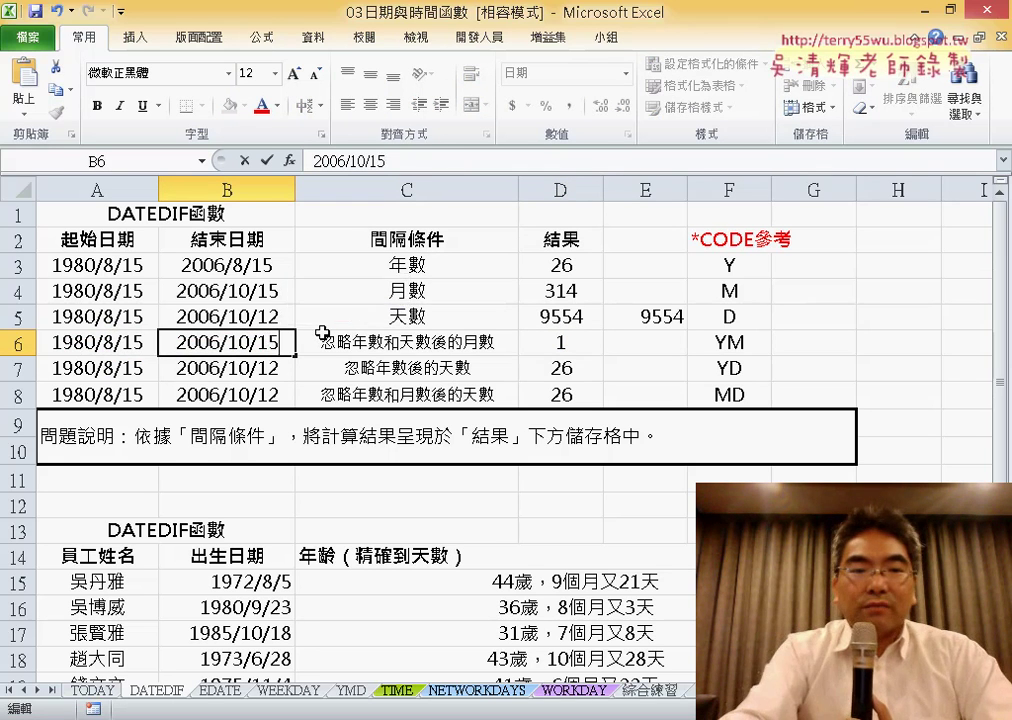
pyautogui.press('Return')
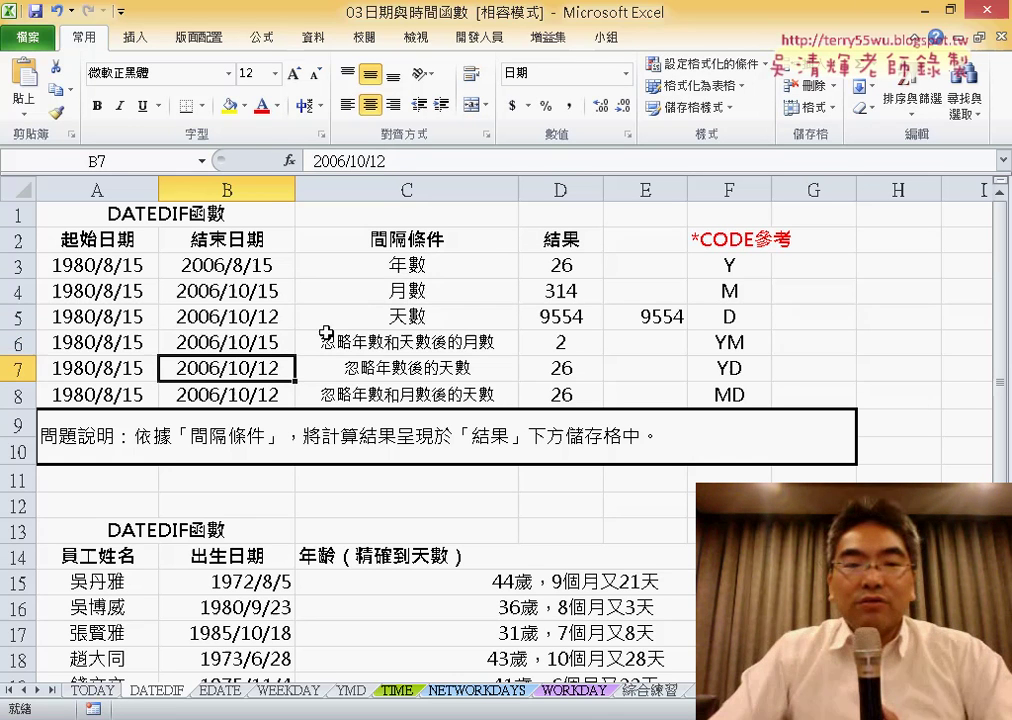
pyautogui.doubleClick(244, 342)
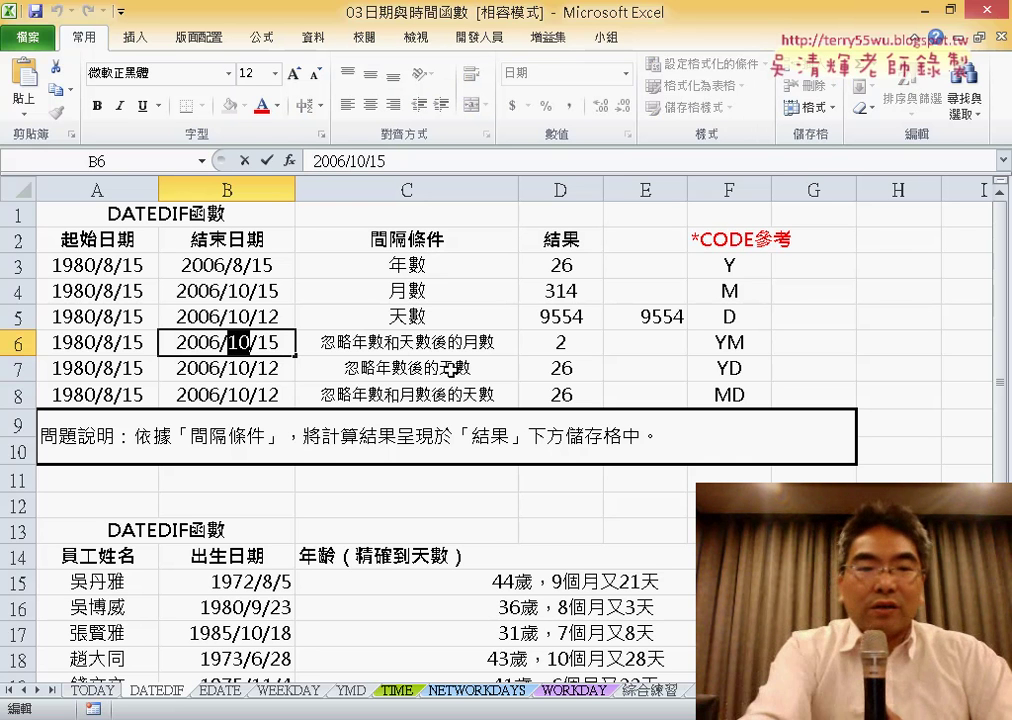
pyautogui.write('1')
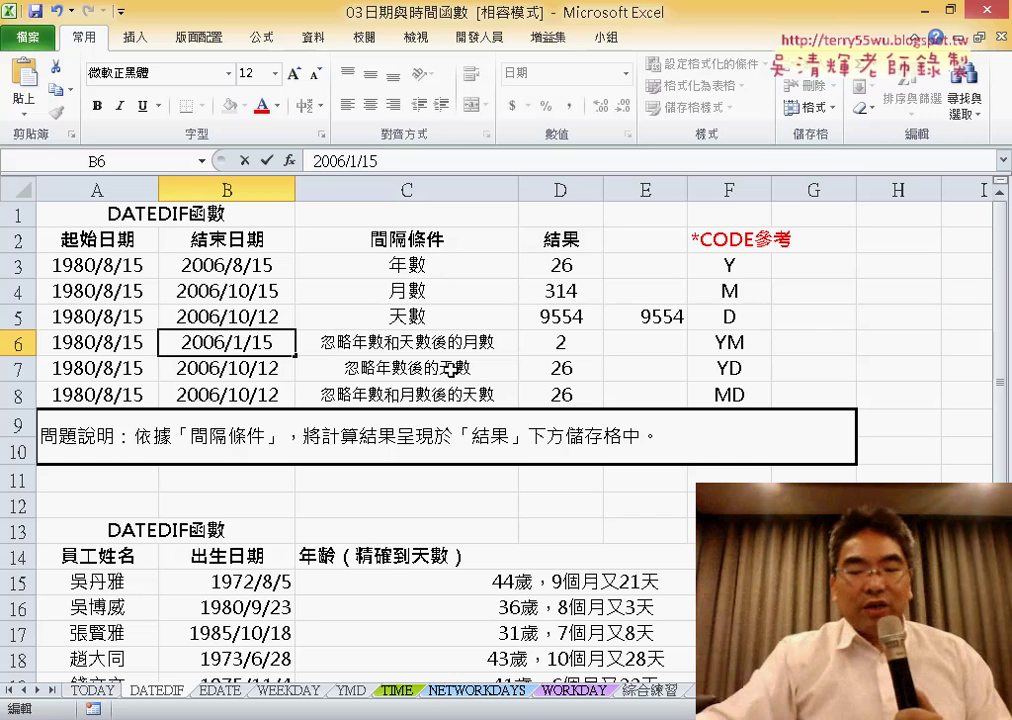
pyautogui.press('Return')
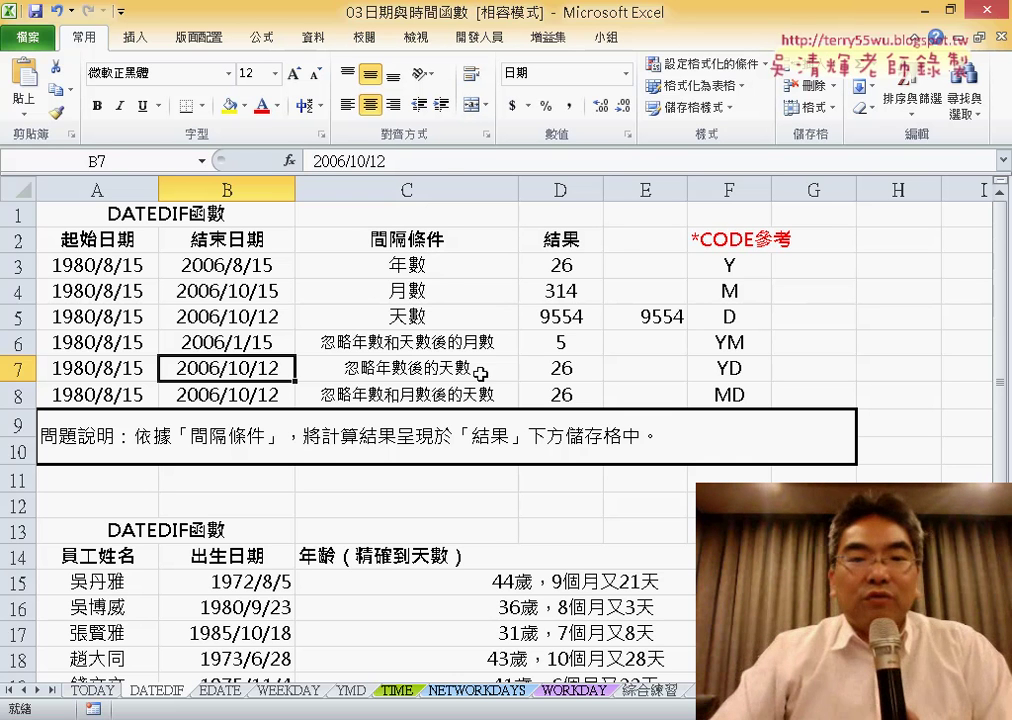
pyautogui.click(550, 344)
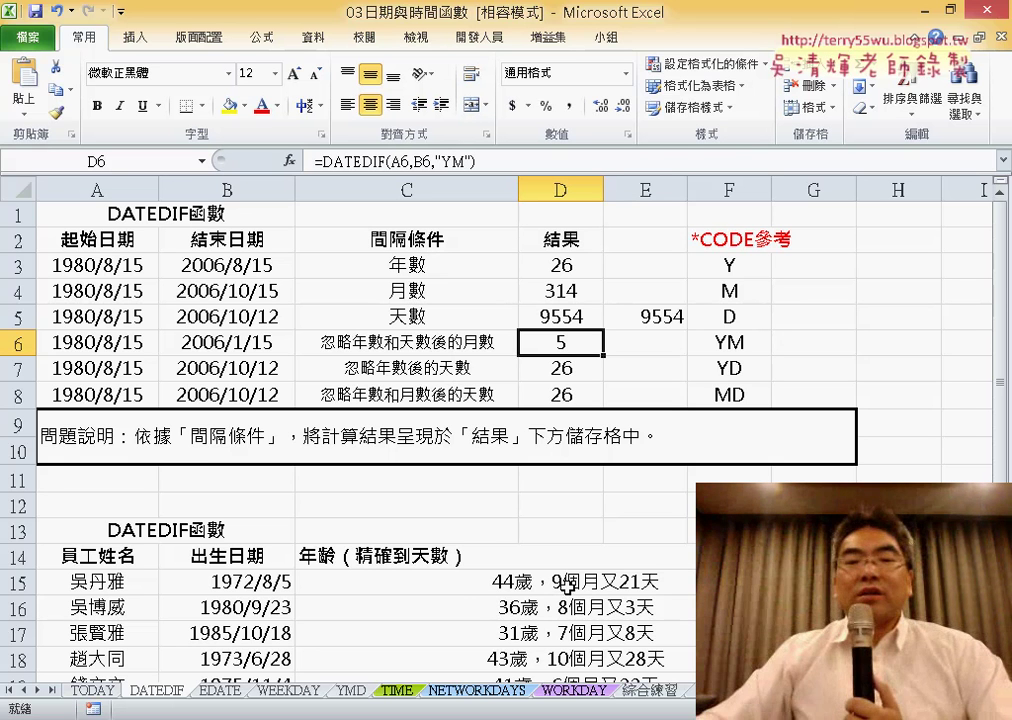
# Change D8's interval code from "Y" to "MD" so it returns 27 days
pyautogui.click(584, 400)
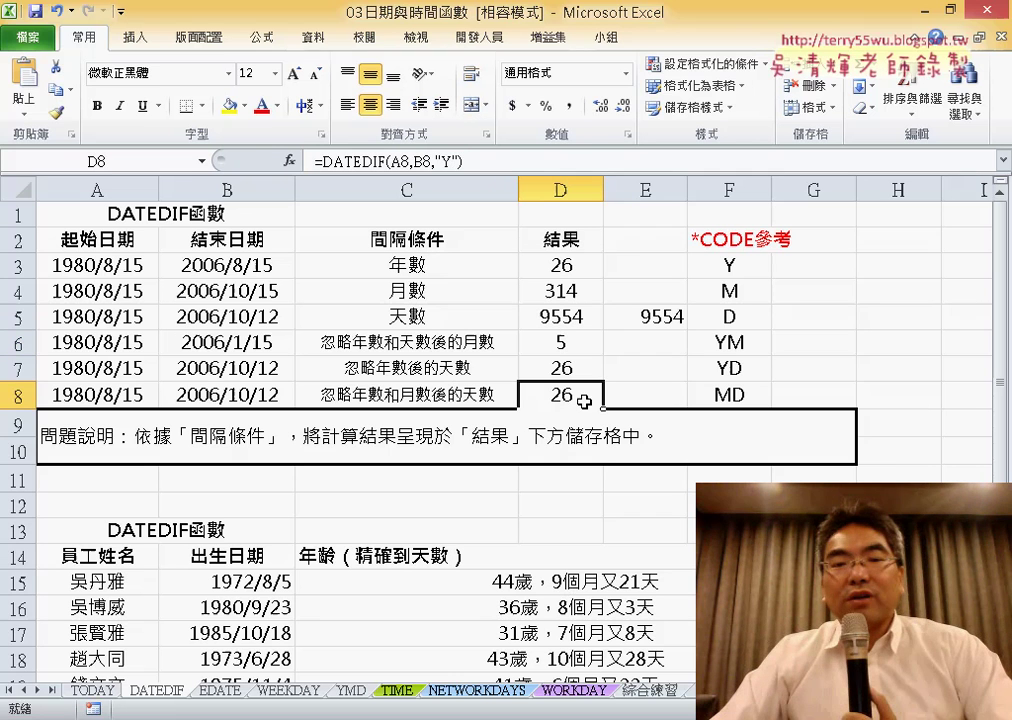
pyautogui.click(451, 160)
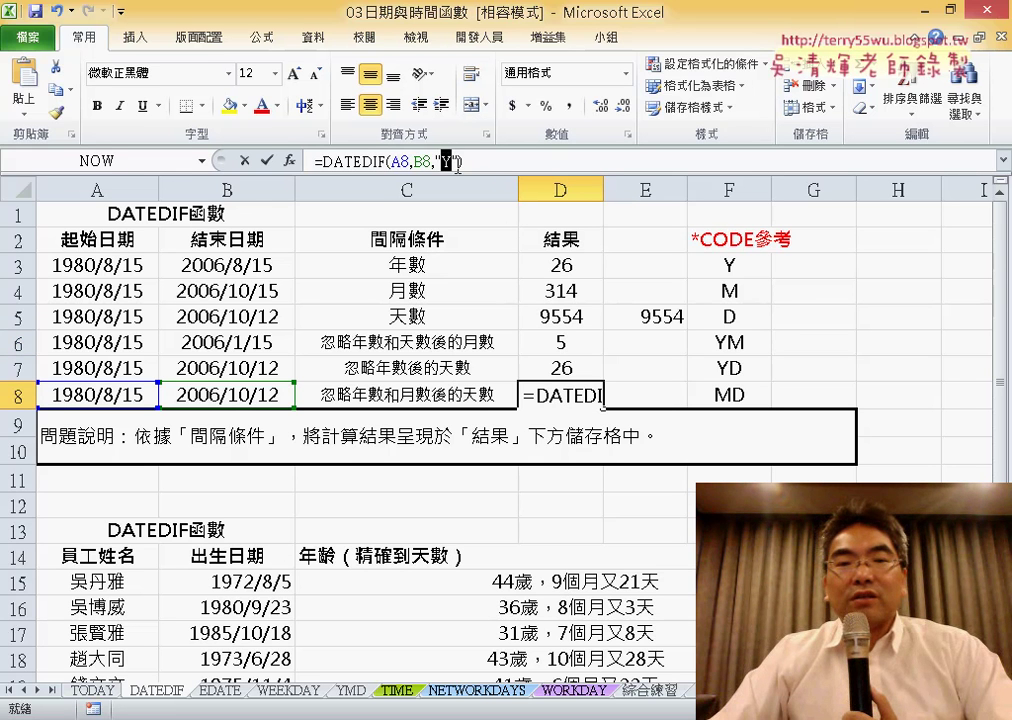
pyautogui.write('M')
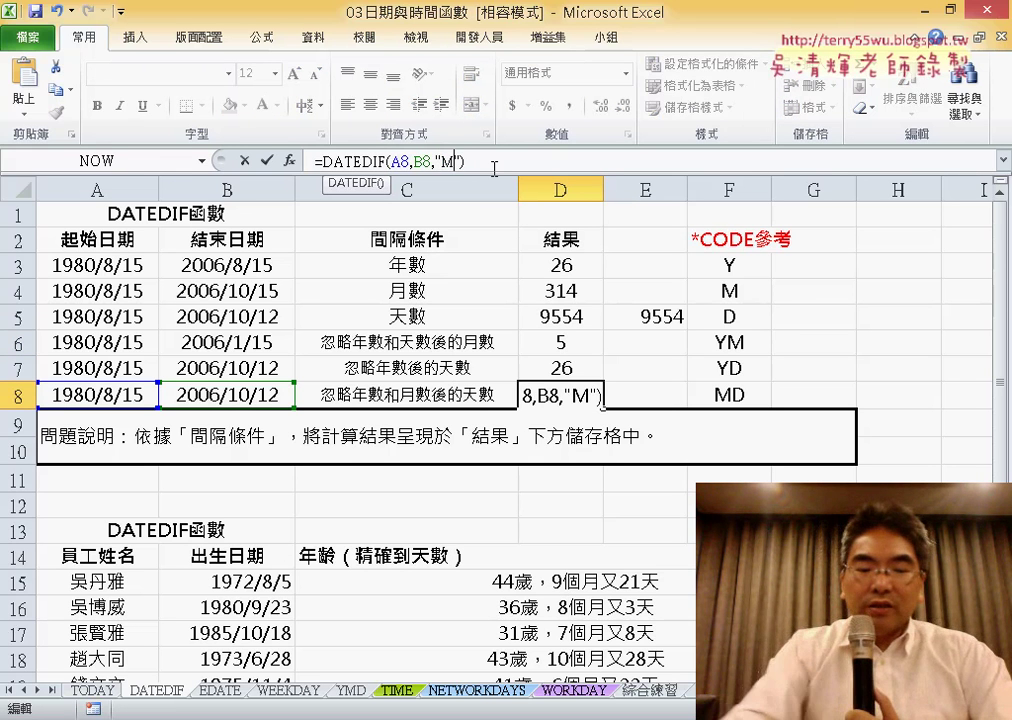
pyautogui.write('D')
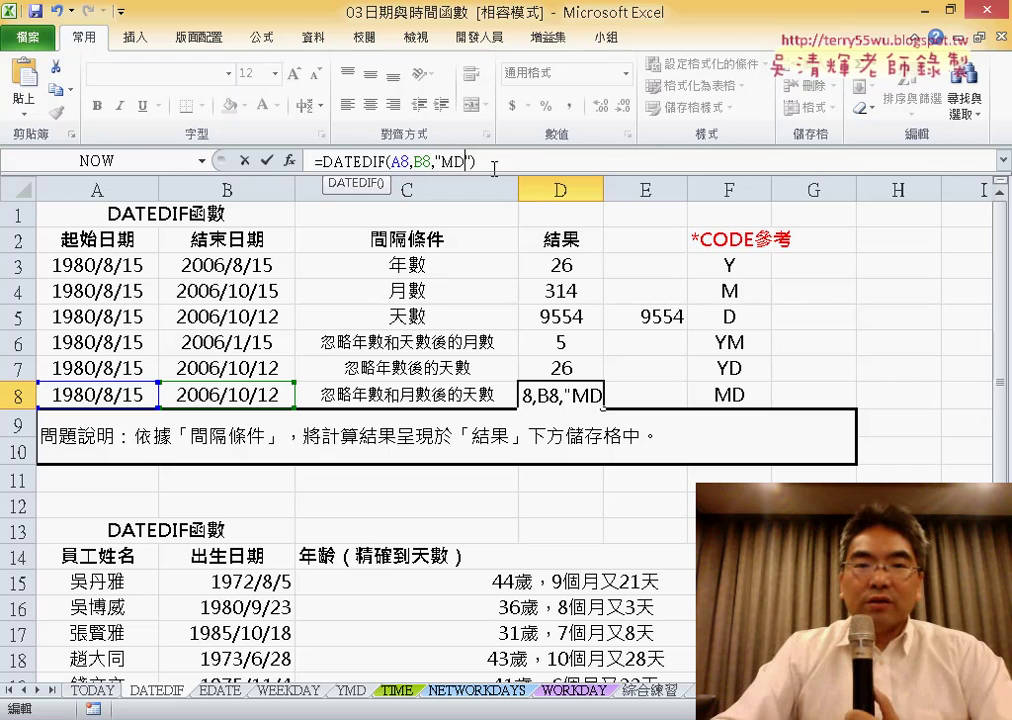
pyautogui.press('Return')
pyautogui.click(578, 397)
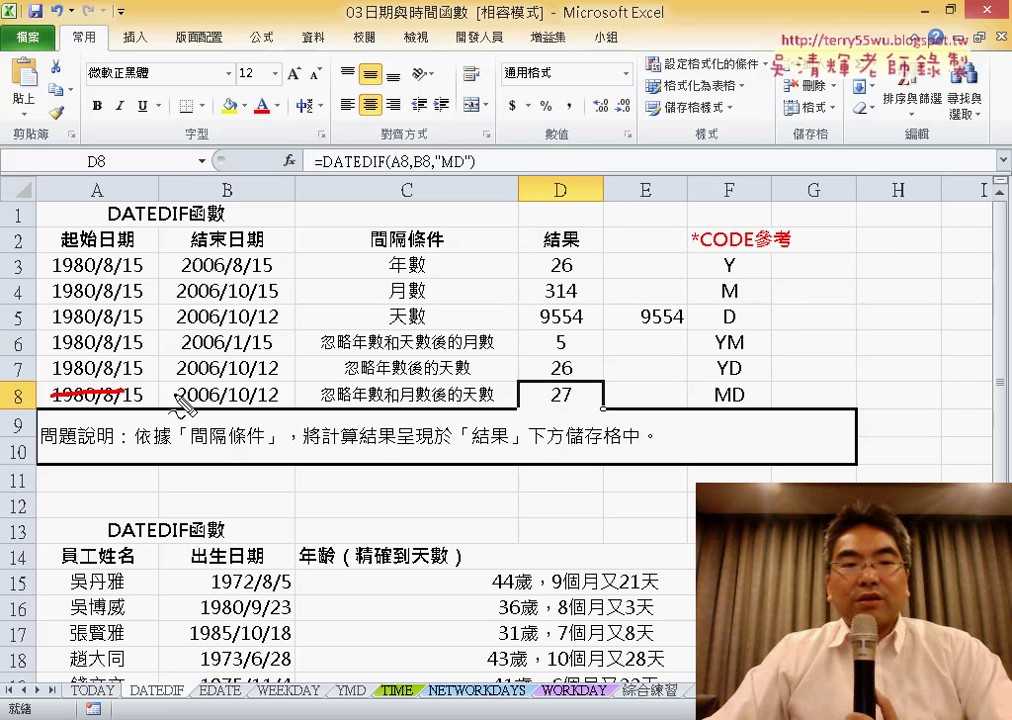
# Mark the row 8 dates, B8's day 12 and D8's result 27 with the screen pen, then clear it
pyautogui.moveTo(179, 402); pyautogui.dragTo(250, 402)
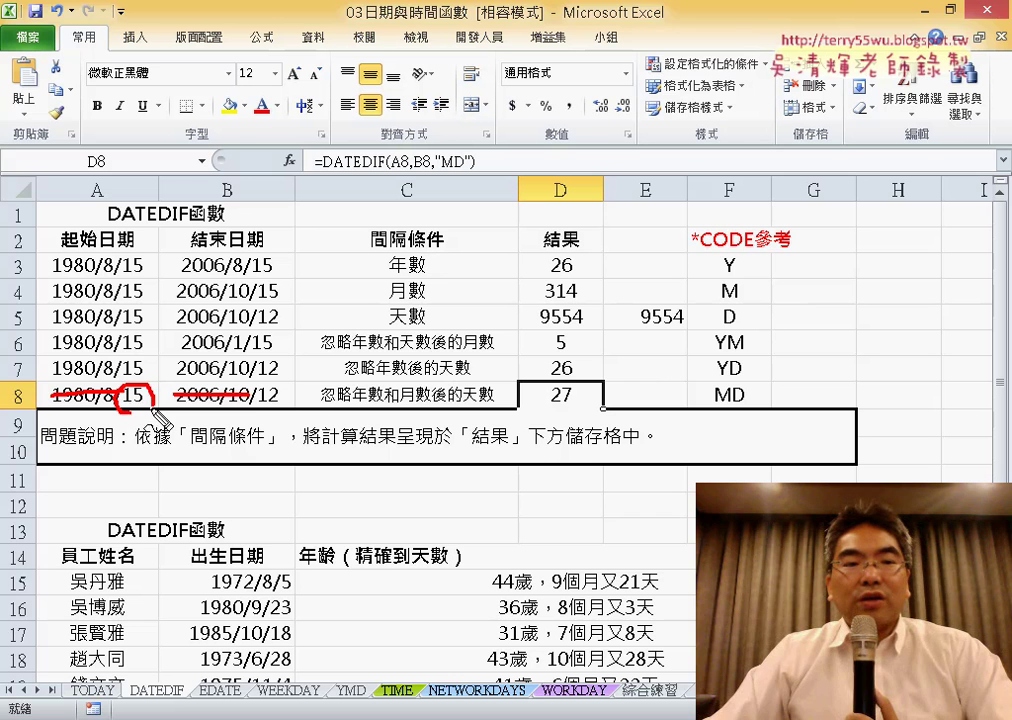
pyautogui.moveTo(258, 415); pyautogui.dragTo(289, 413)
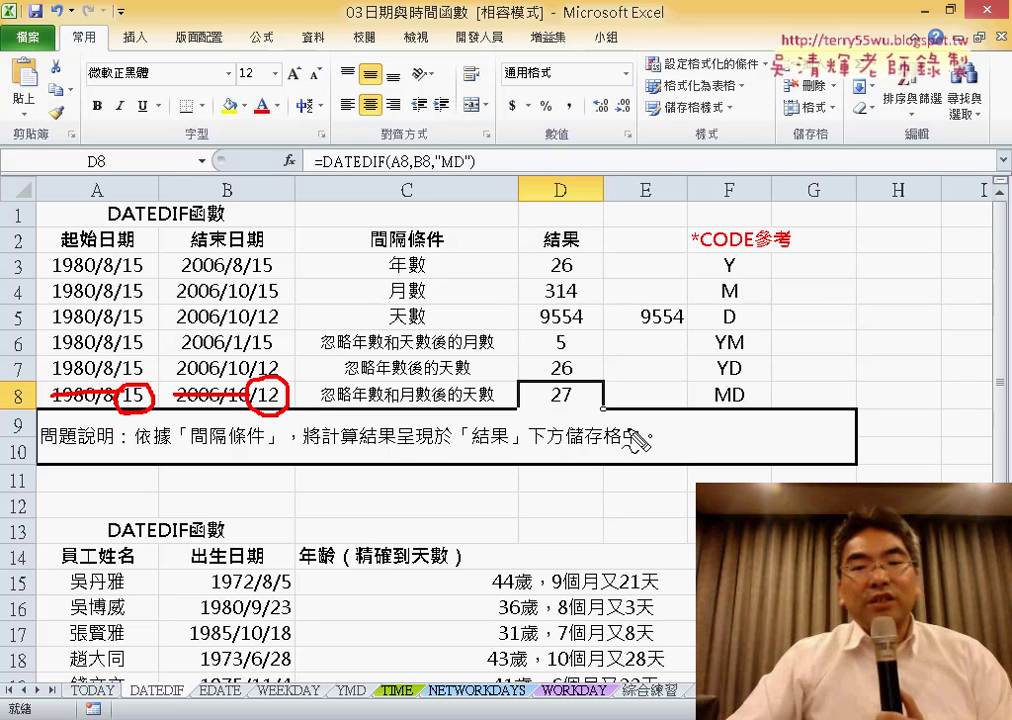
pyautogui.moveTo(590, 378); pyautogui.dragTo(583, 414)
pyautogui.press('Escape')
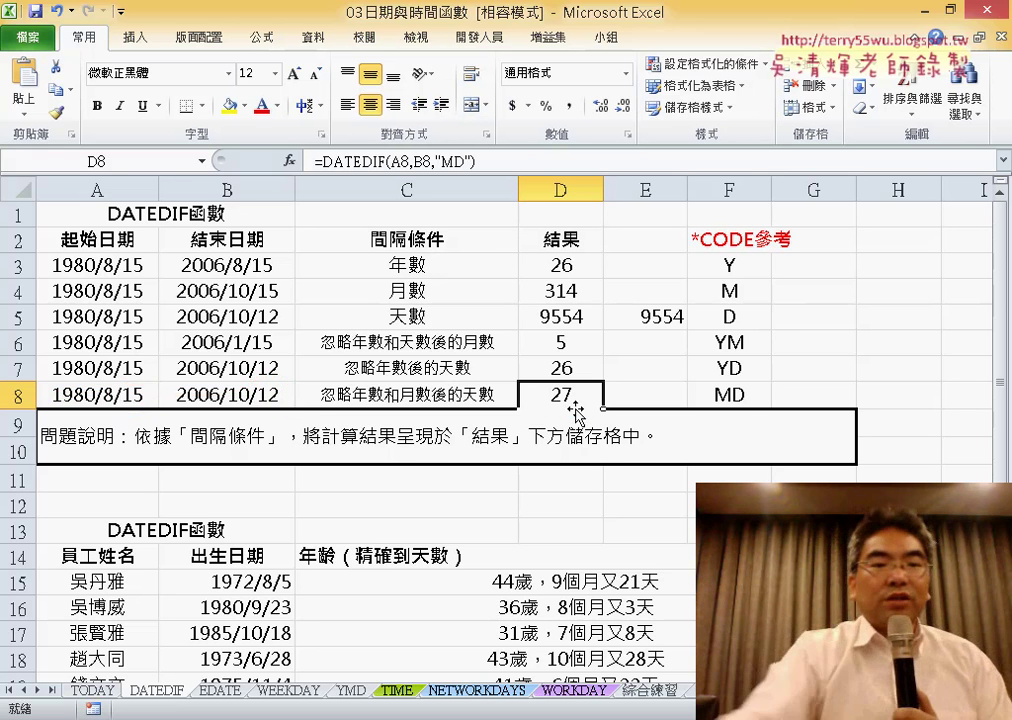
# Change B8's end date to 2006/10/22, dropping D8's MD result to 7
pyautogui.doubleClick(290, 403)
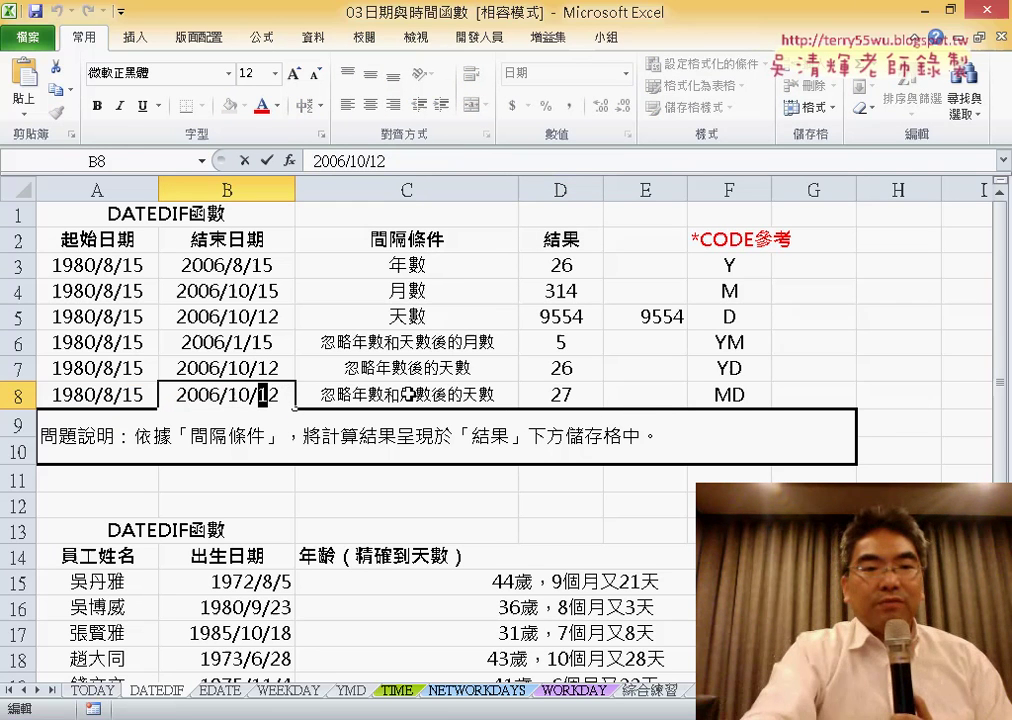
pyautogui.write('2')
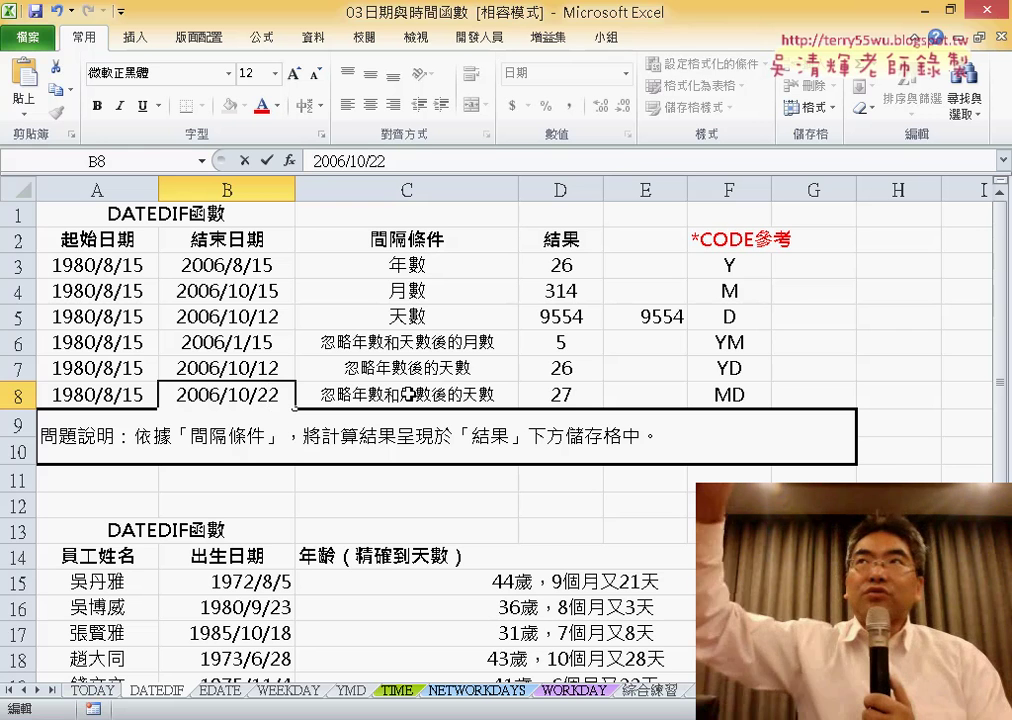
pyautogui.press('Return')
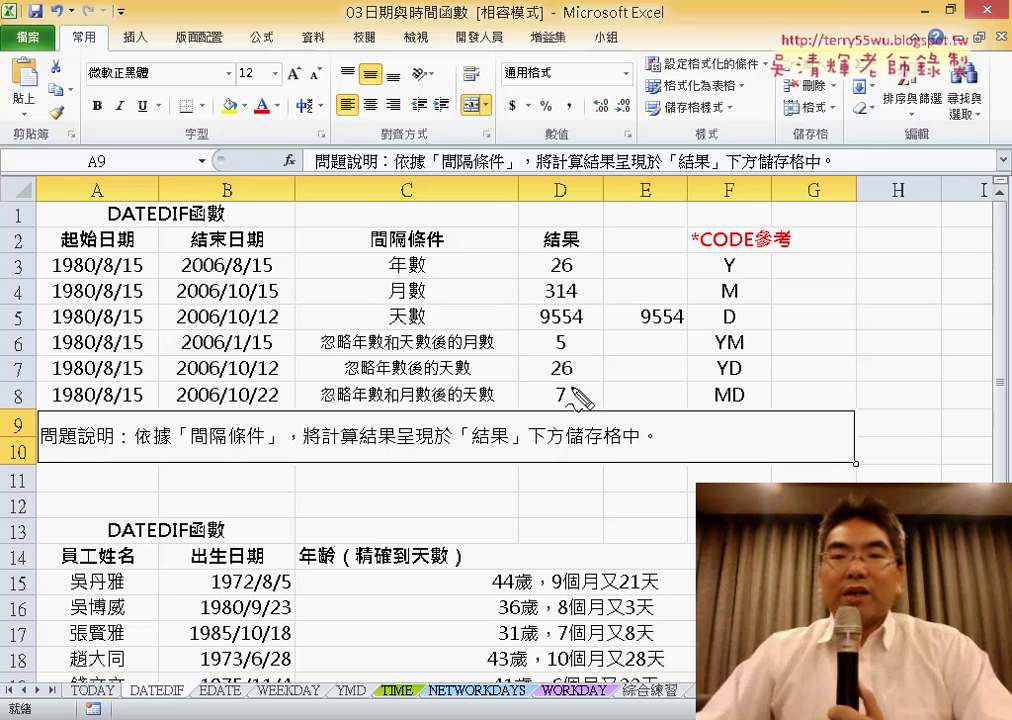
# Circle the Y and MD codes with the screen pen, clear it, then select the age results C15:C19
pyautogui.moveTo(726, 281); pyautogui.dragTo(731, 283)
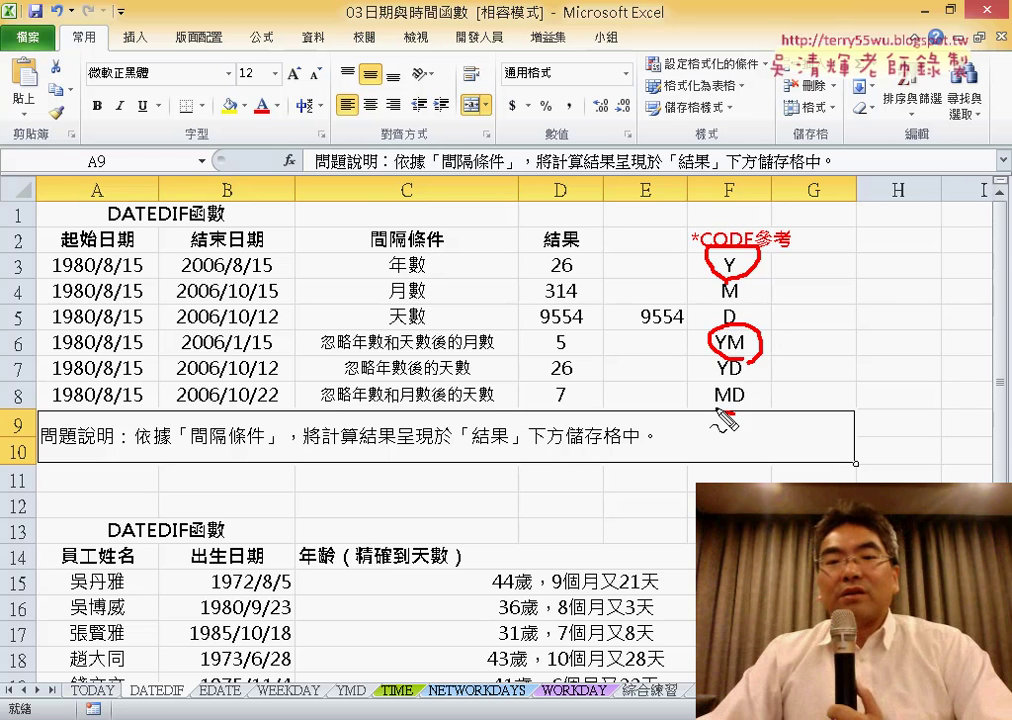
pyautogui.moveTo(720, 411); pyautogui.dragTo(766, 408)
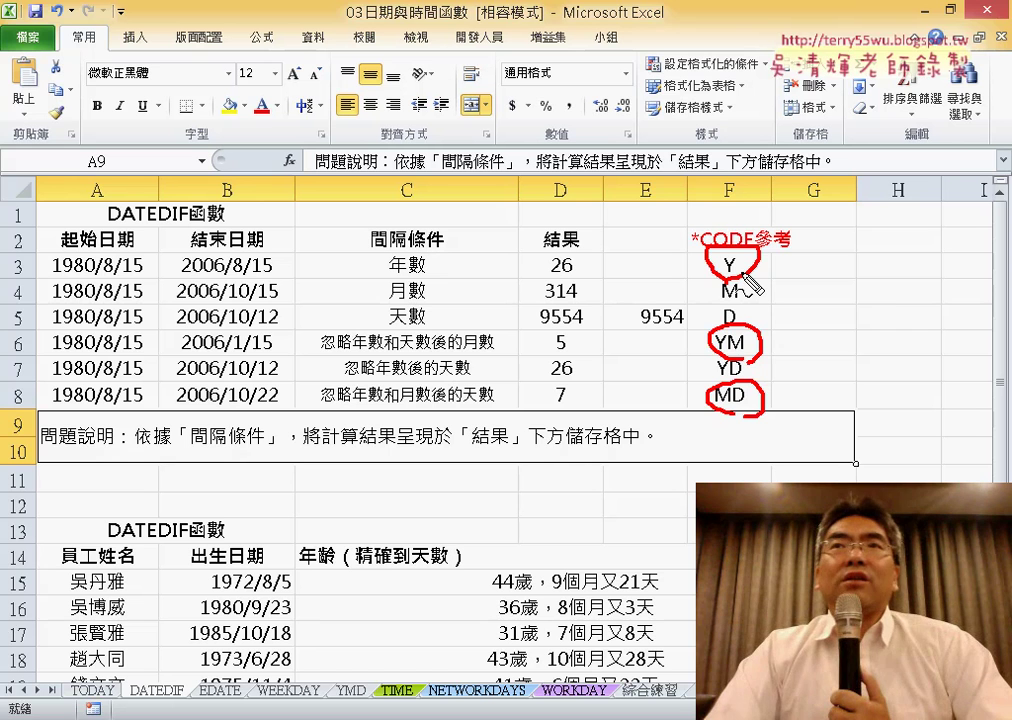
pyautogui.press('Escape')
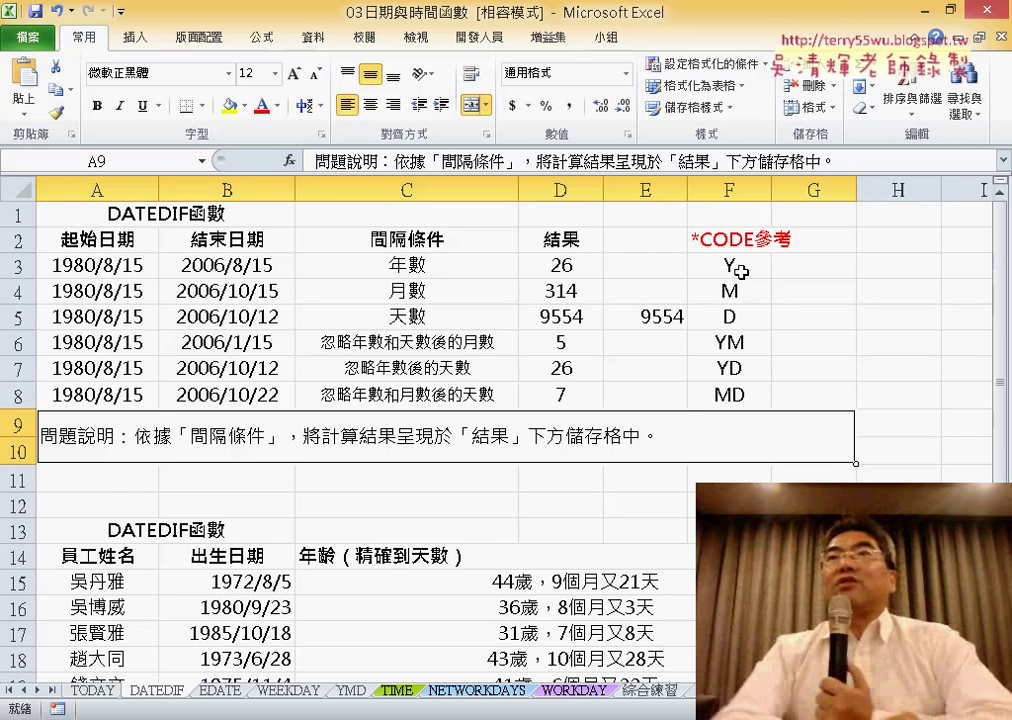
pyautogui.scroll(-1, 500, 430)
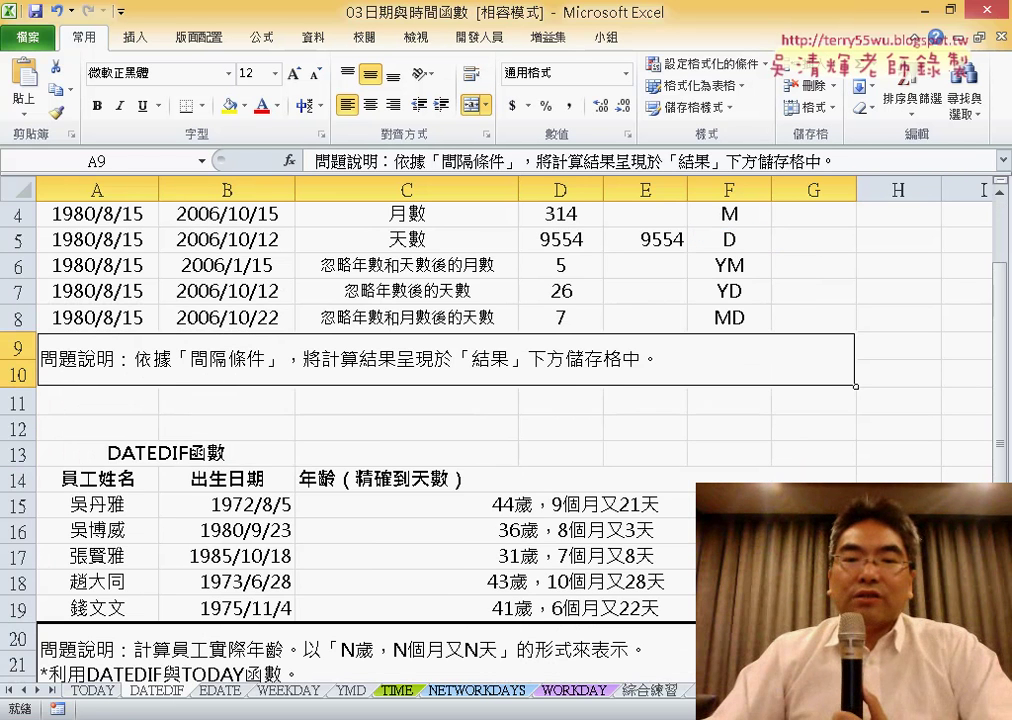
pyautogui.moveTo(668, 505); pyautogui.dragTo(671, 608)
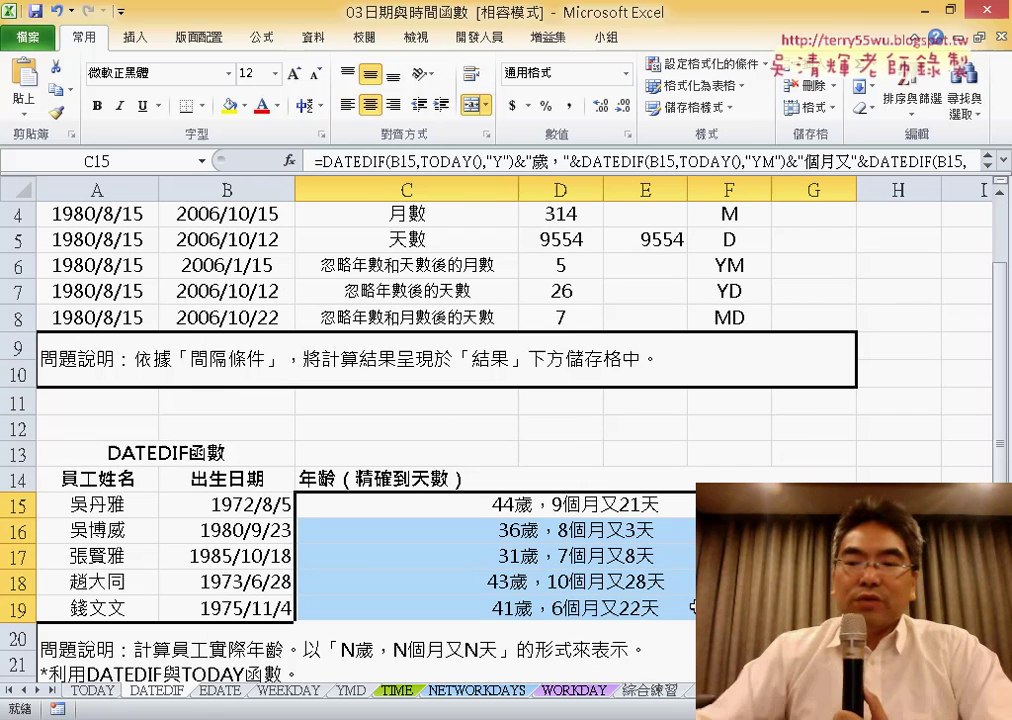
# Clear C15:C19 and enter =DATEDIF(B15,TODAY(),"Y") in C15, returning 44
pyautogui.press('Delete')
pyautogui.click(627, 510)
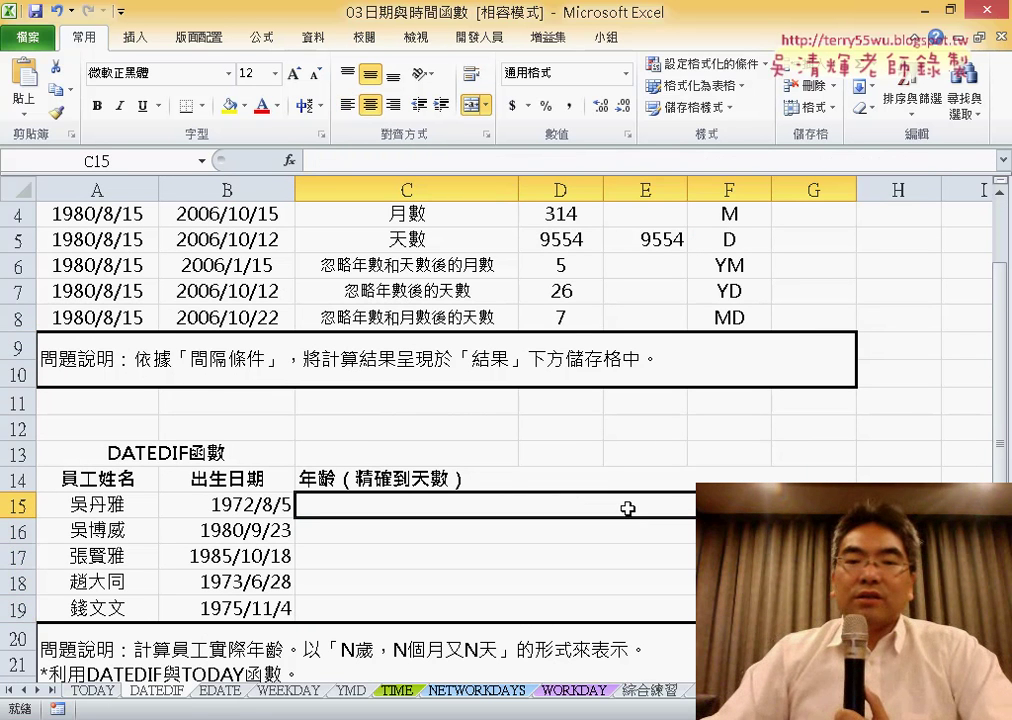
pyautogui.click(400, 158)
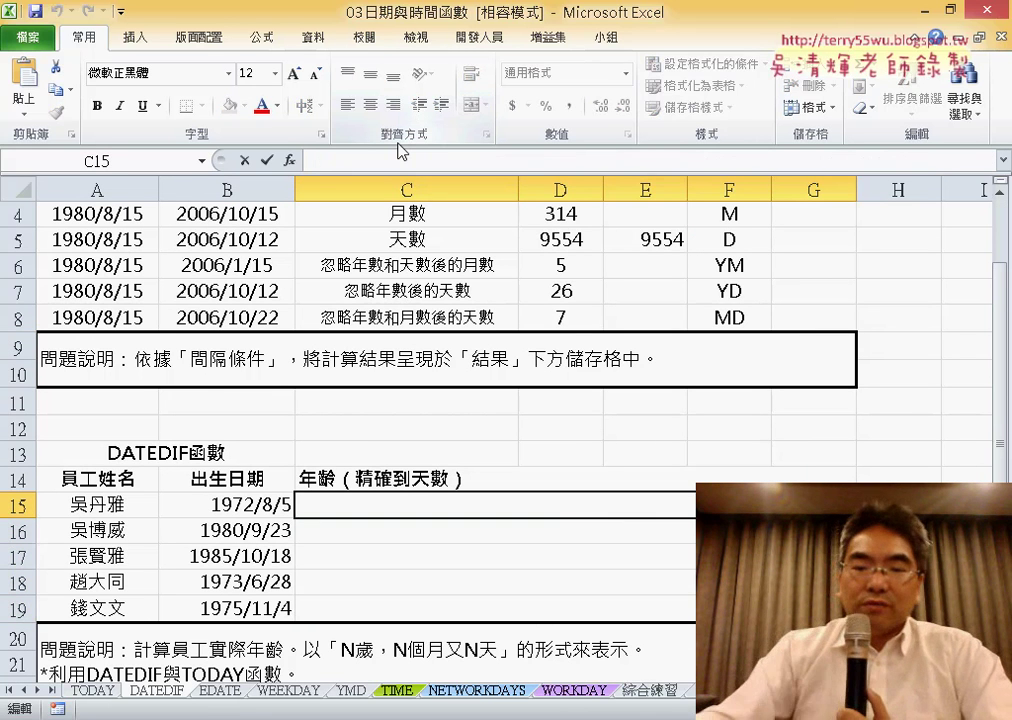
pyautogui.write('=date')
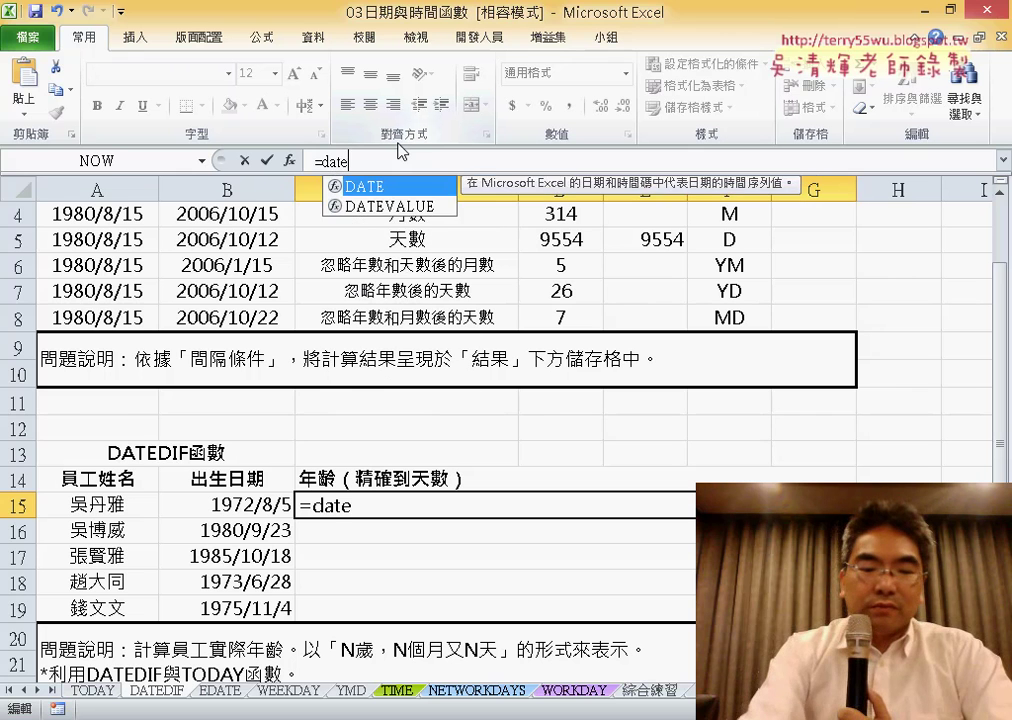
pyautogui.write('dif')
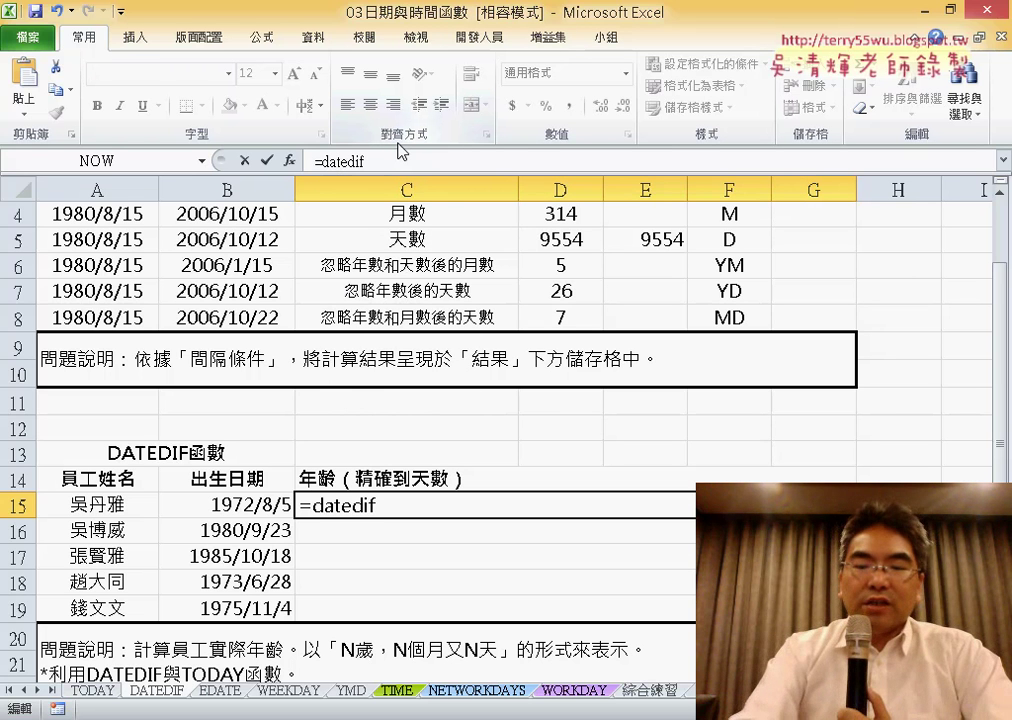
pyautogui.write('(')
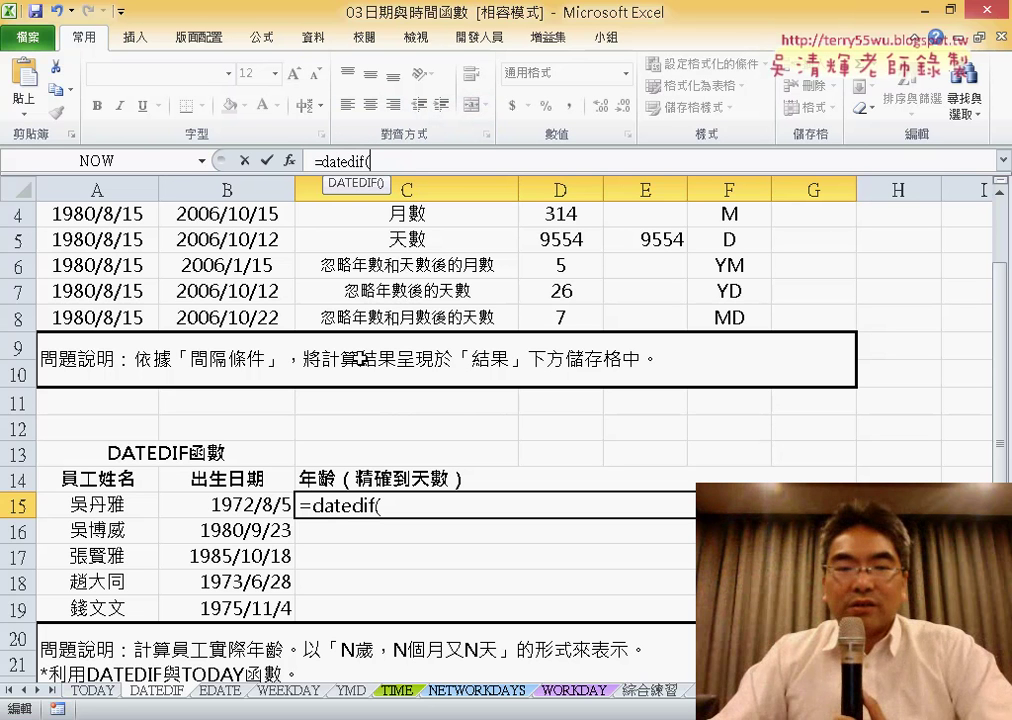
pyautogui.click(222, 507)
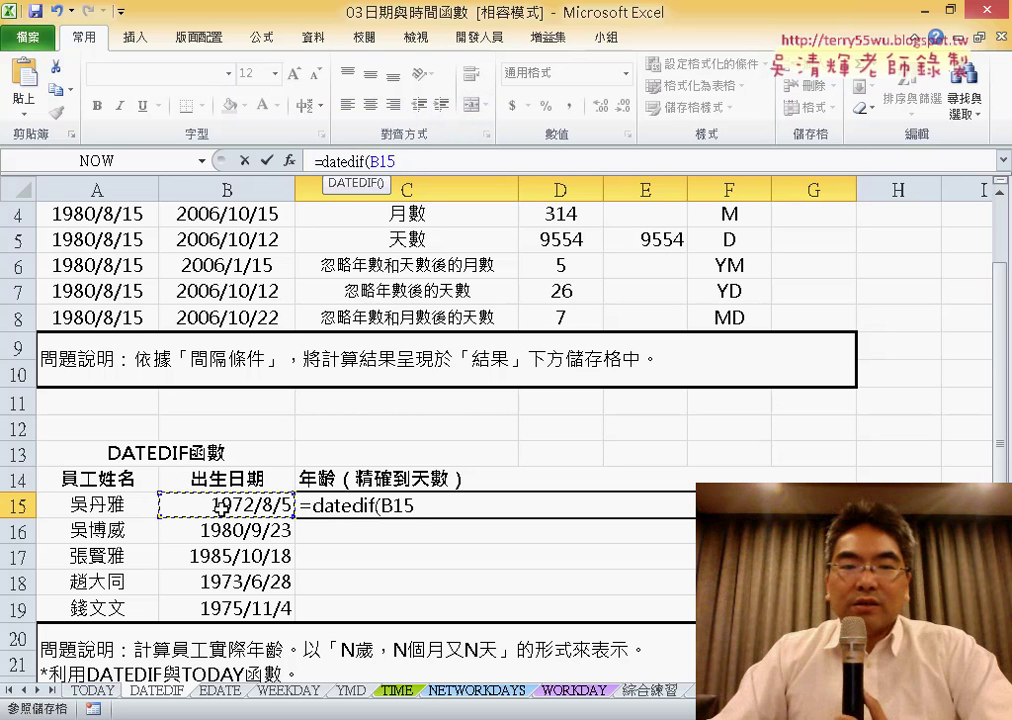
pyautogui.write(',')
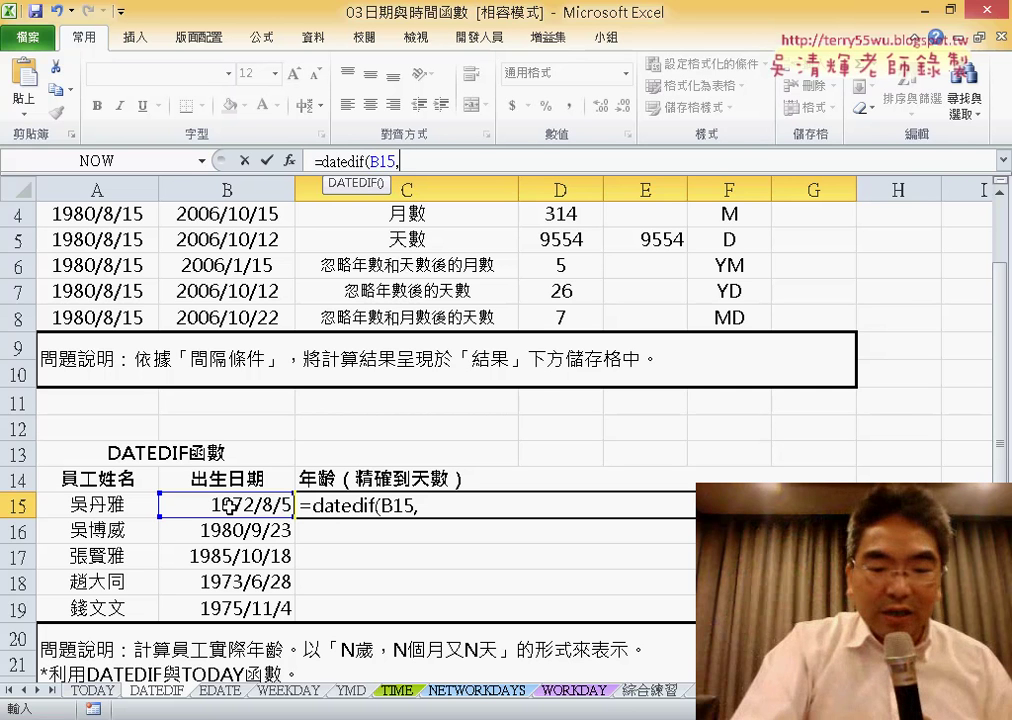
pyautogui.write('to')
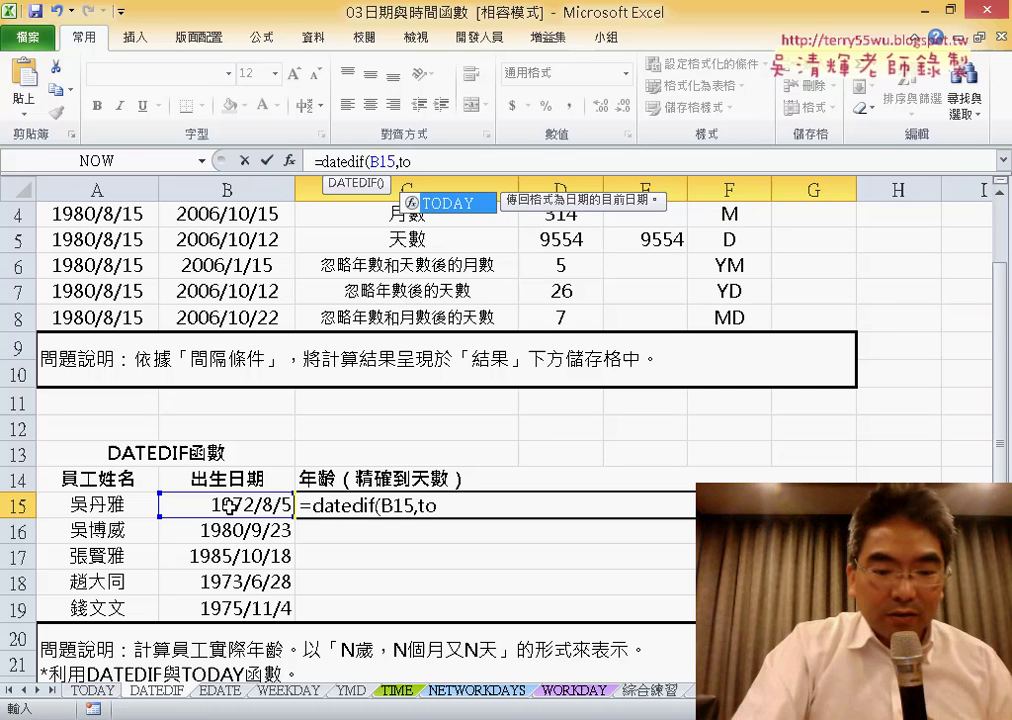
pyautogui.write('day')
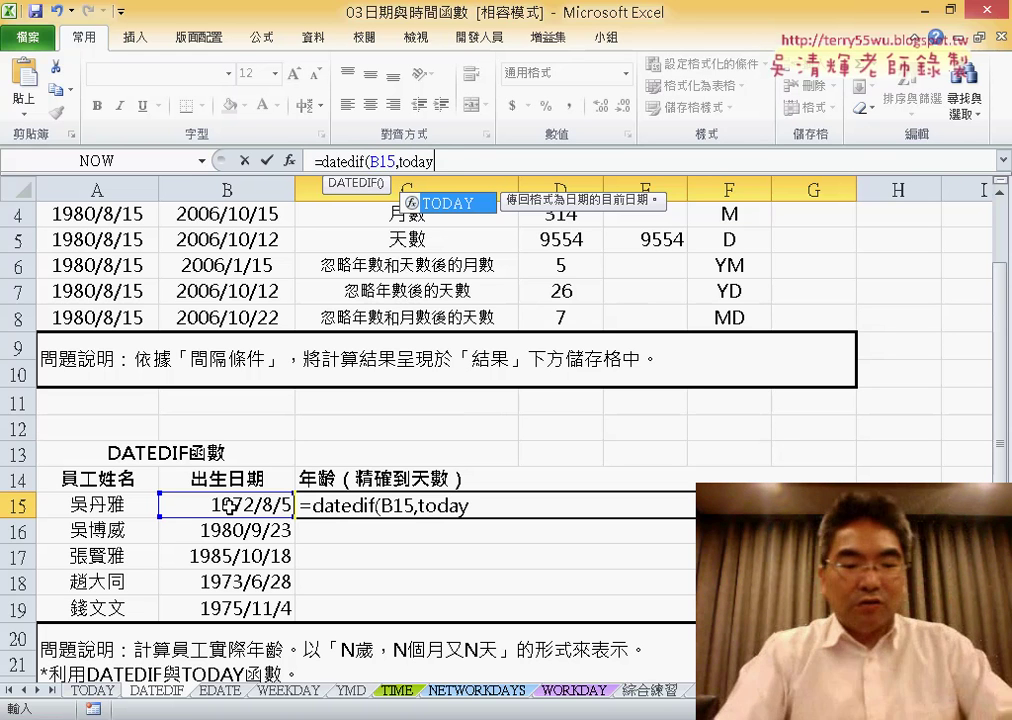
pyautogui.write('()')
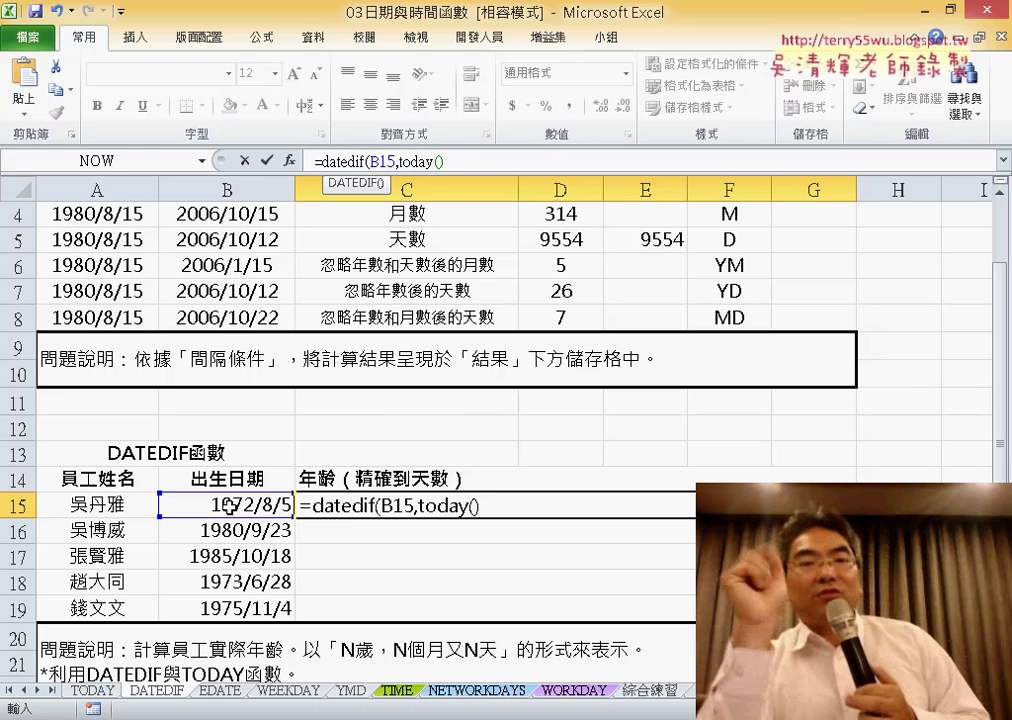
pyautogui.write(',')
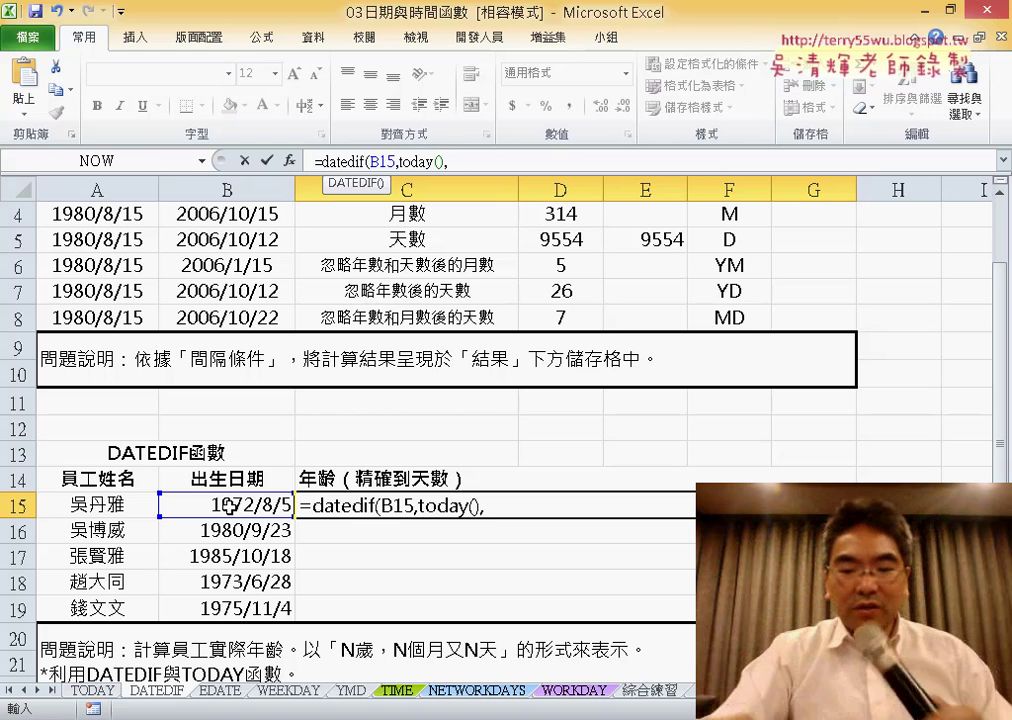
pyautogui.write('"')
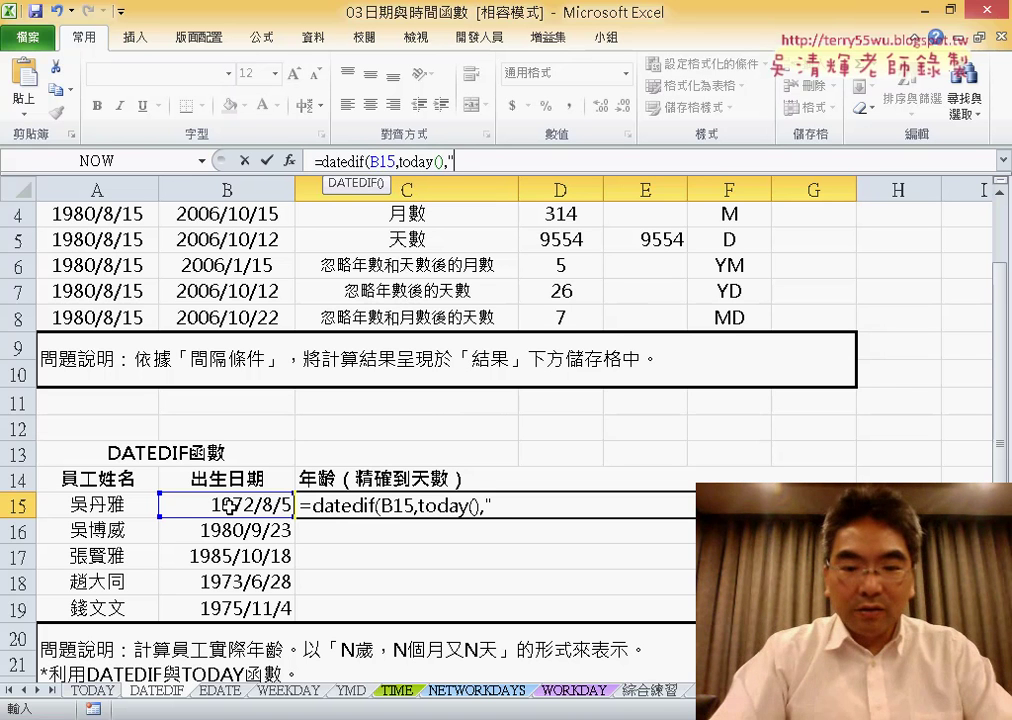
pyautogui.write('Y"')
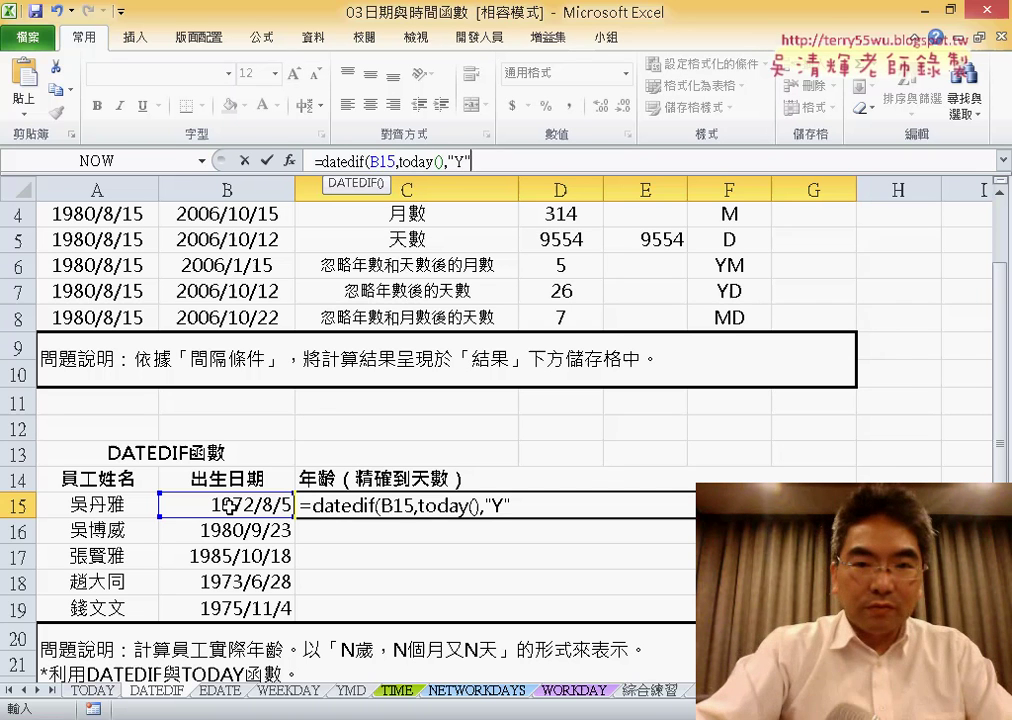
pyautogui.write(')')
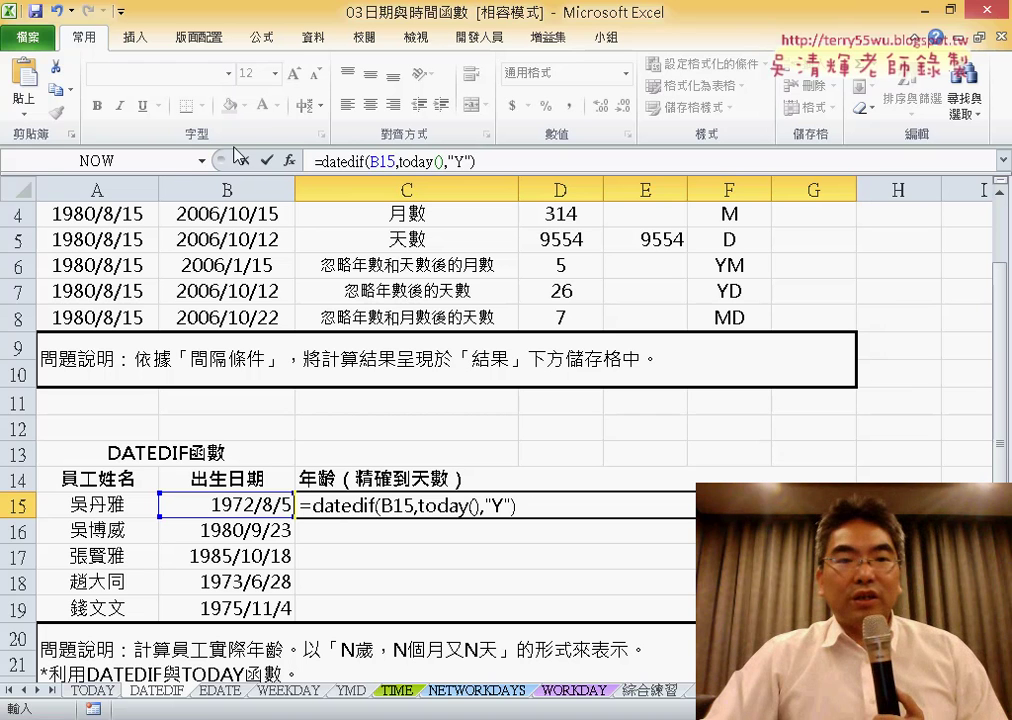
pyautogui.click(268, 160)
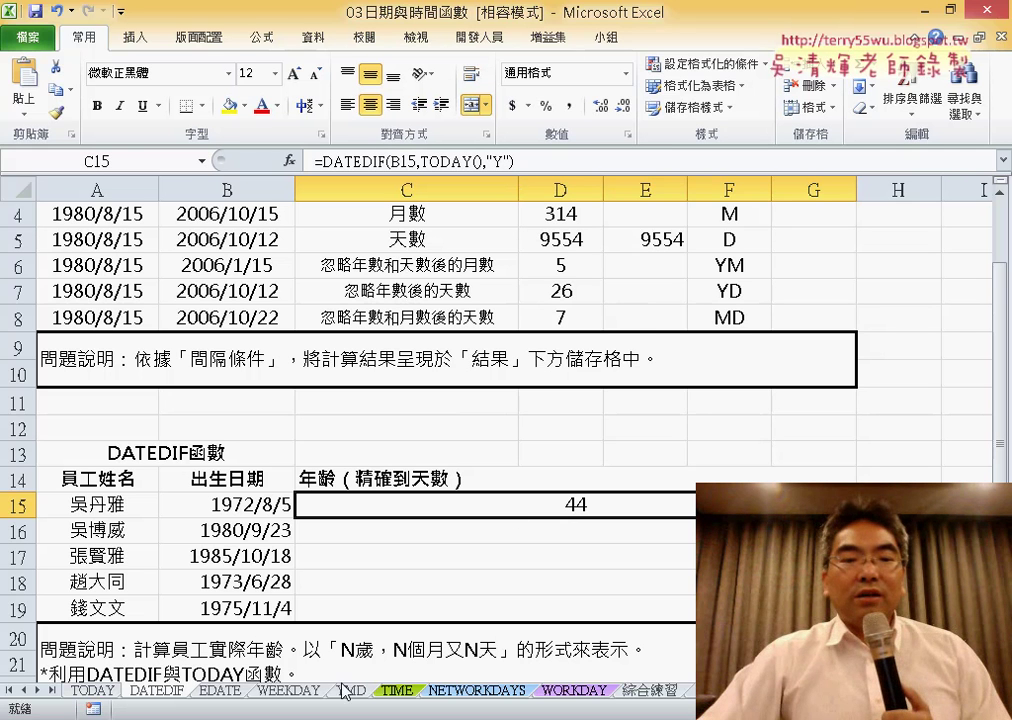
pyautogui.scroll(-1, 378, 623)
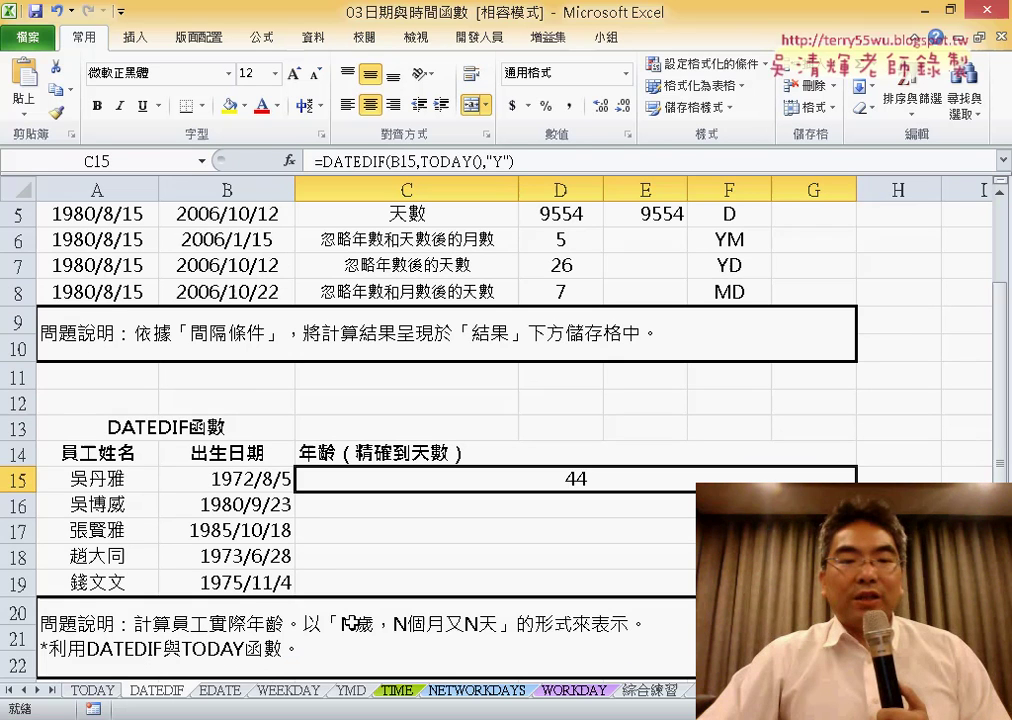
pyautogui.click(131, 623)
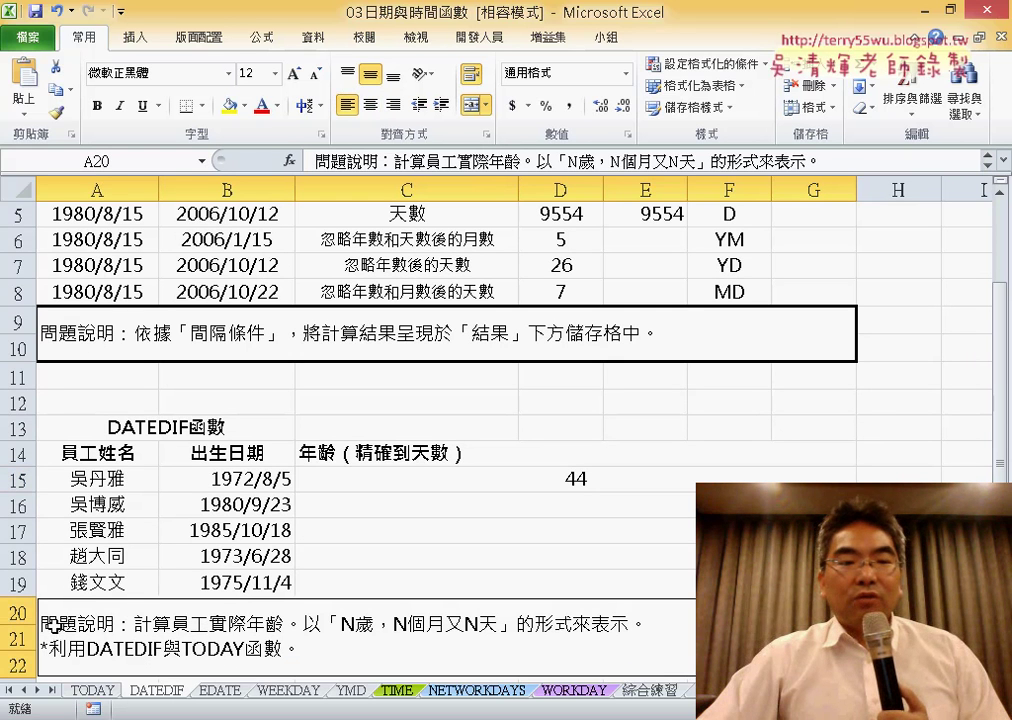
pyautogui.doubleClick(362, 627)
pyautogui.moveTo(356, 624); pyautogui.dragTo(497, 624)
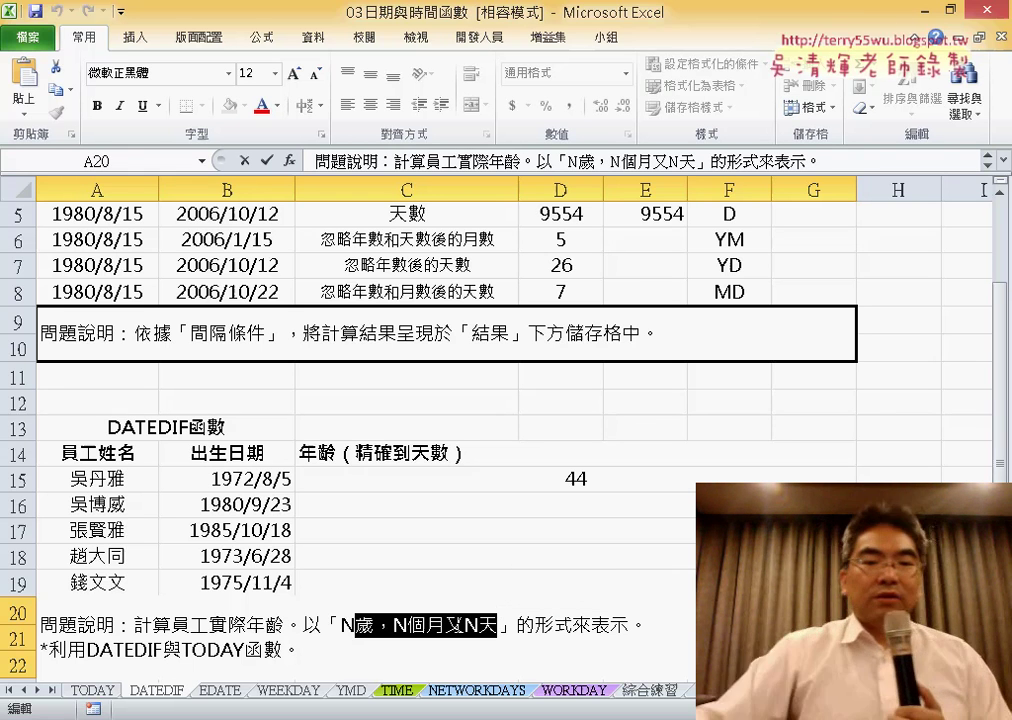
pyautogui.click(566, 479)
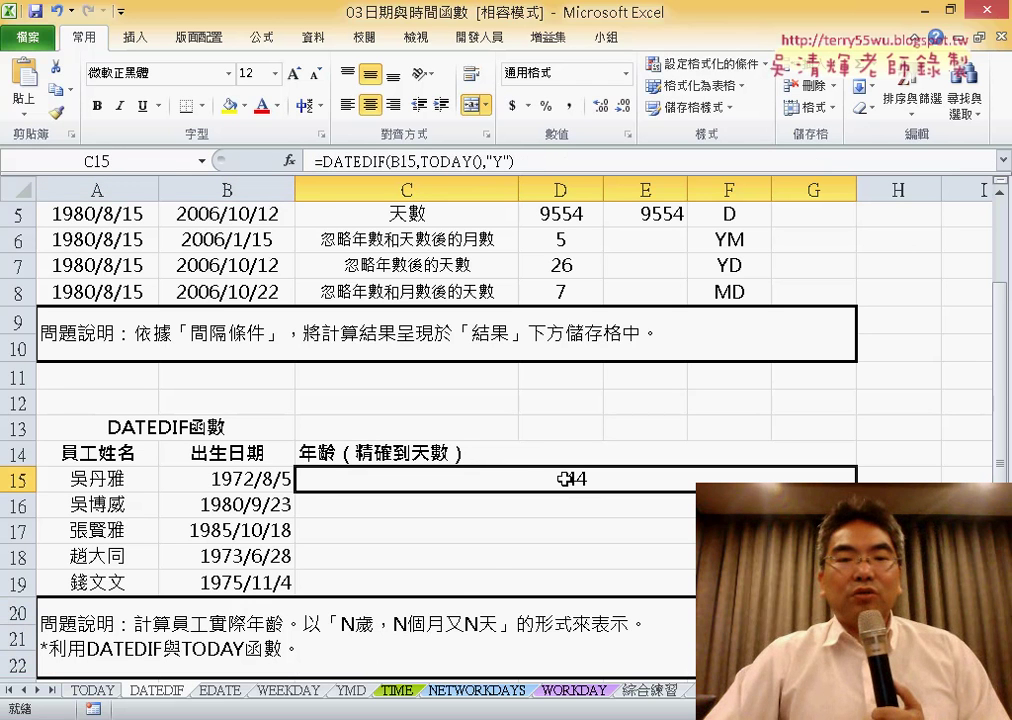
# Append &"歲，N個月又N天" to C15's DATEDIF formula so it shows 44歲，N個月又N天
pyautogui.click(541, 161)
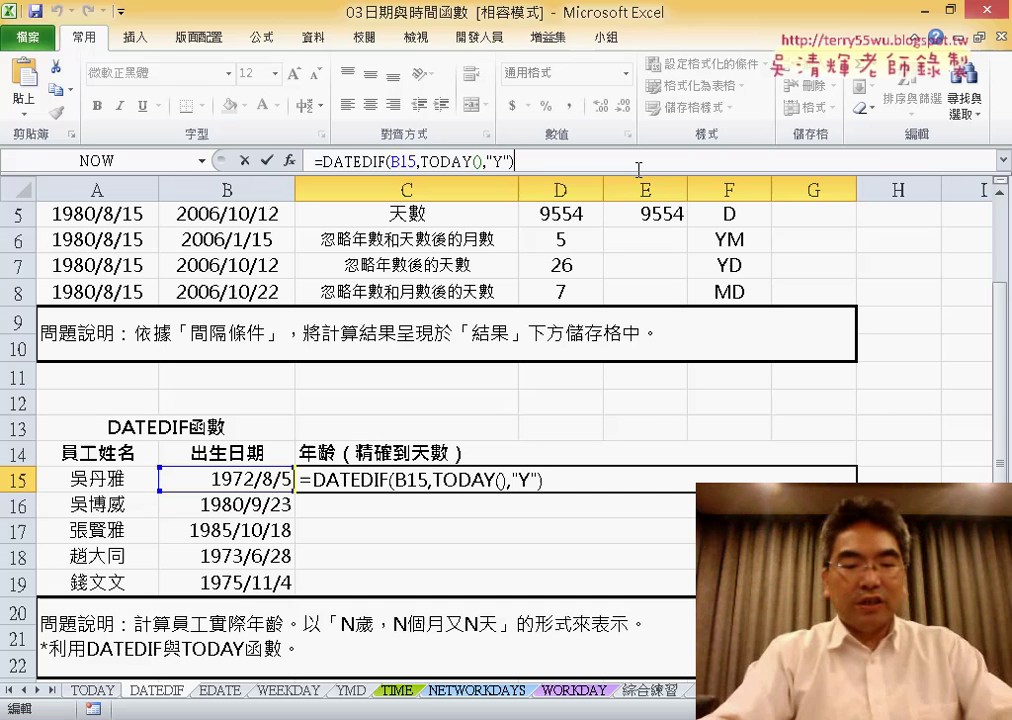
pyautogui.write('&')
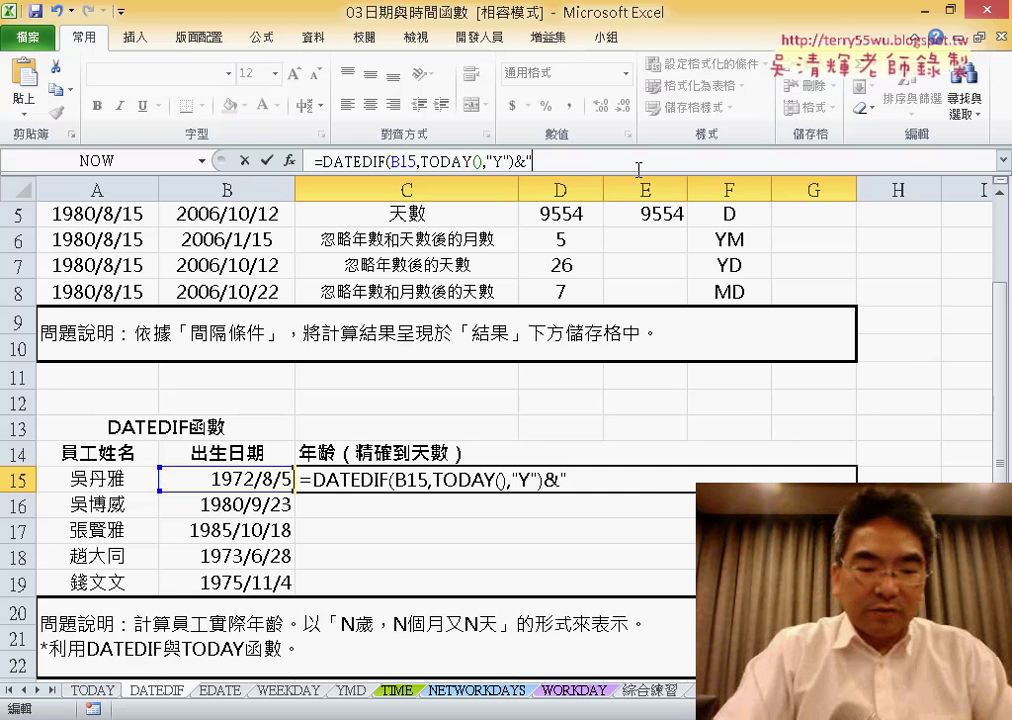
pyautogui.write('歲，N個月又N天')
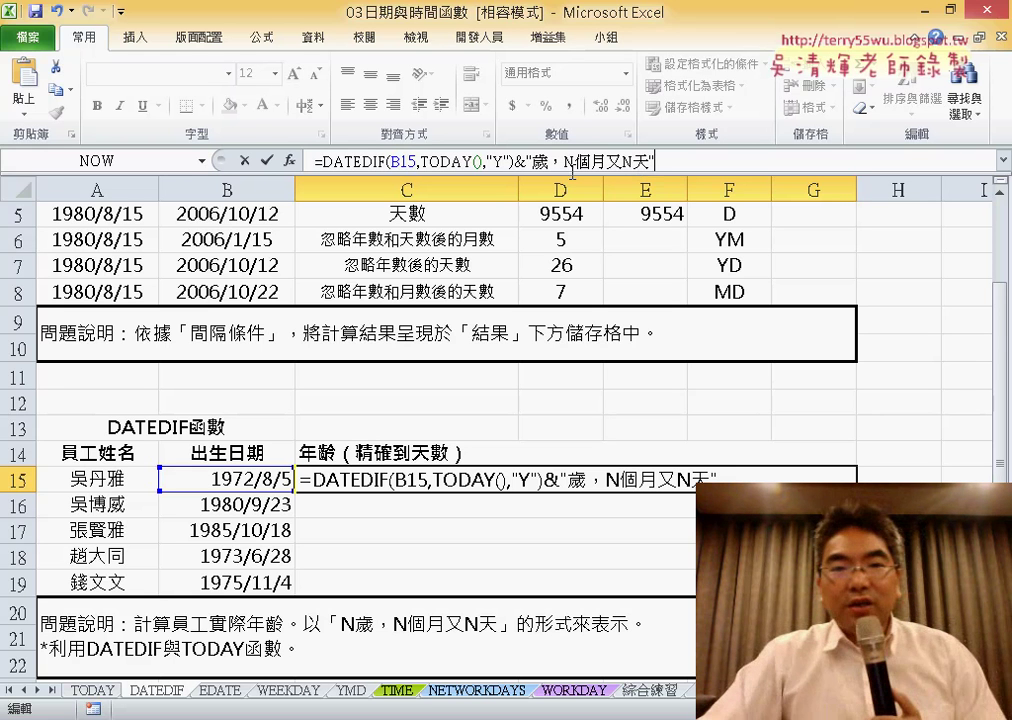
pyautogui.moveTo(532, 161); pyautogui.dragTo(624, 160)
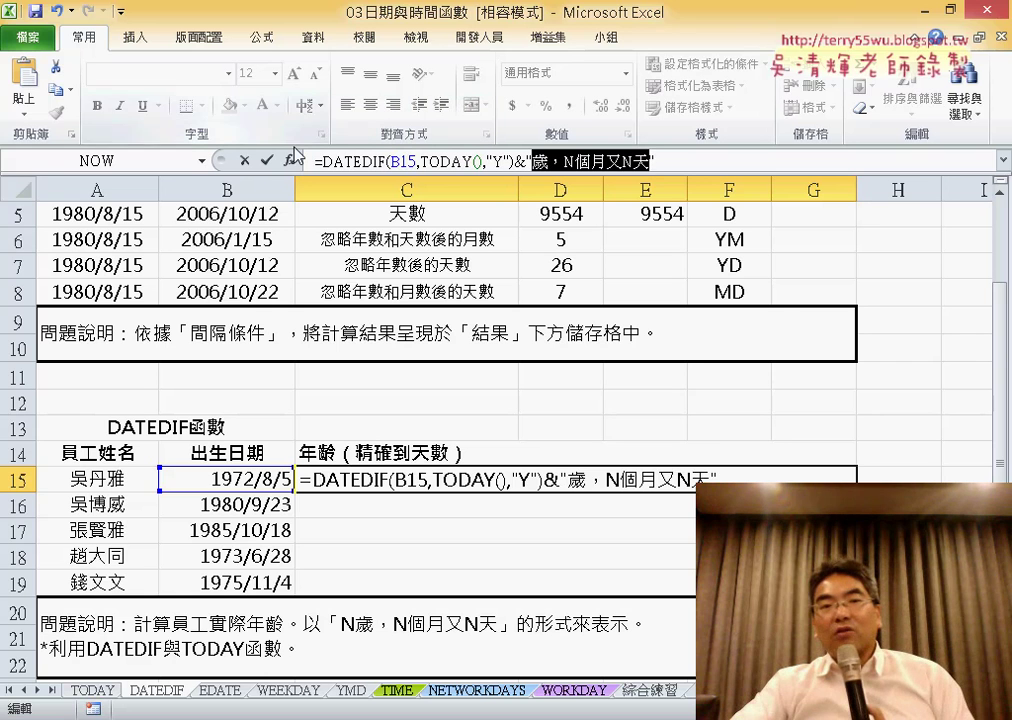
pyautogui.click(266, 160)
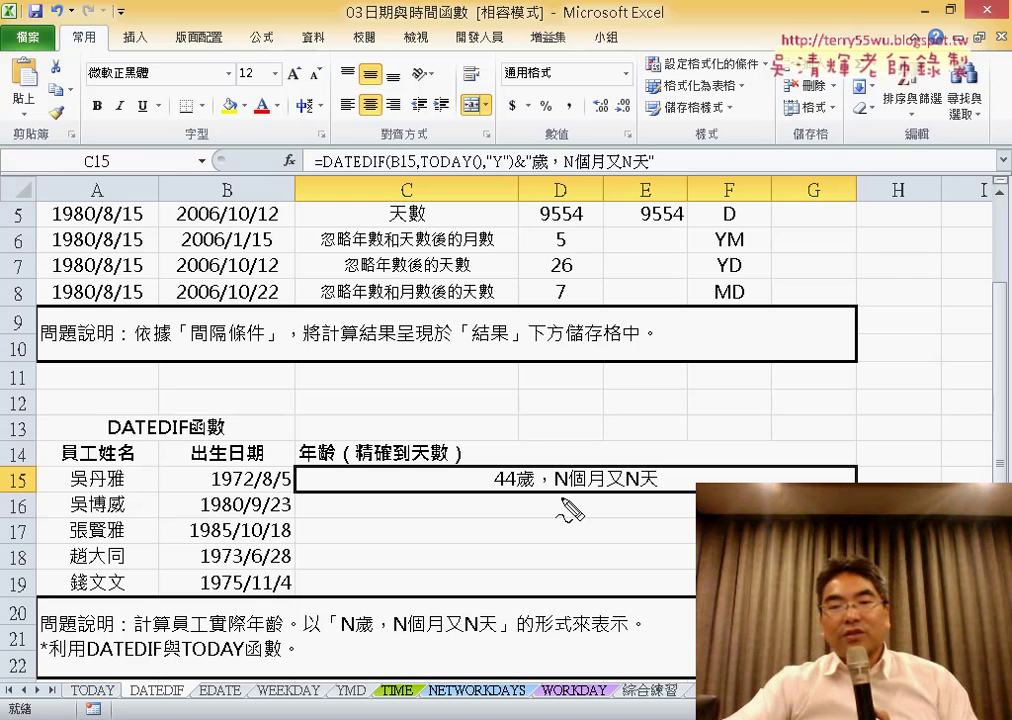
pyautogui.moveTo(556, 474); pyautogui.dragTo(558, 496)
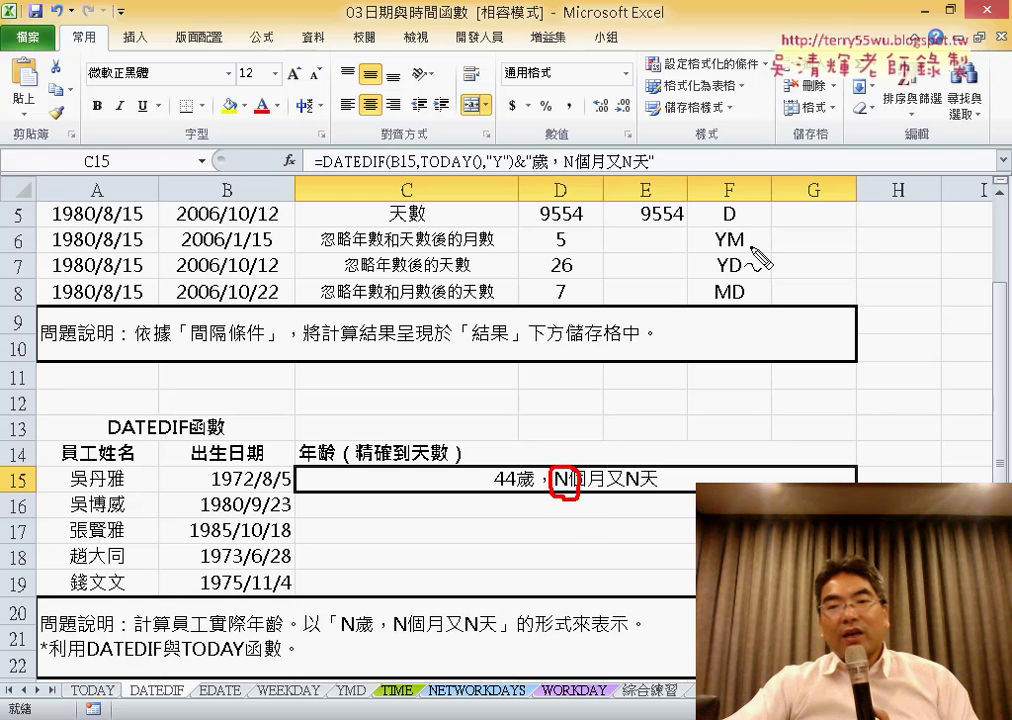
pyautogui.moveTo(738, 222); pyautogui.dragTo(741, 232)
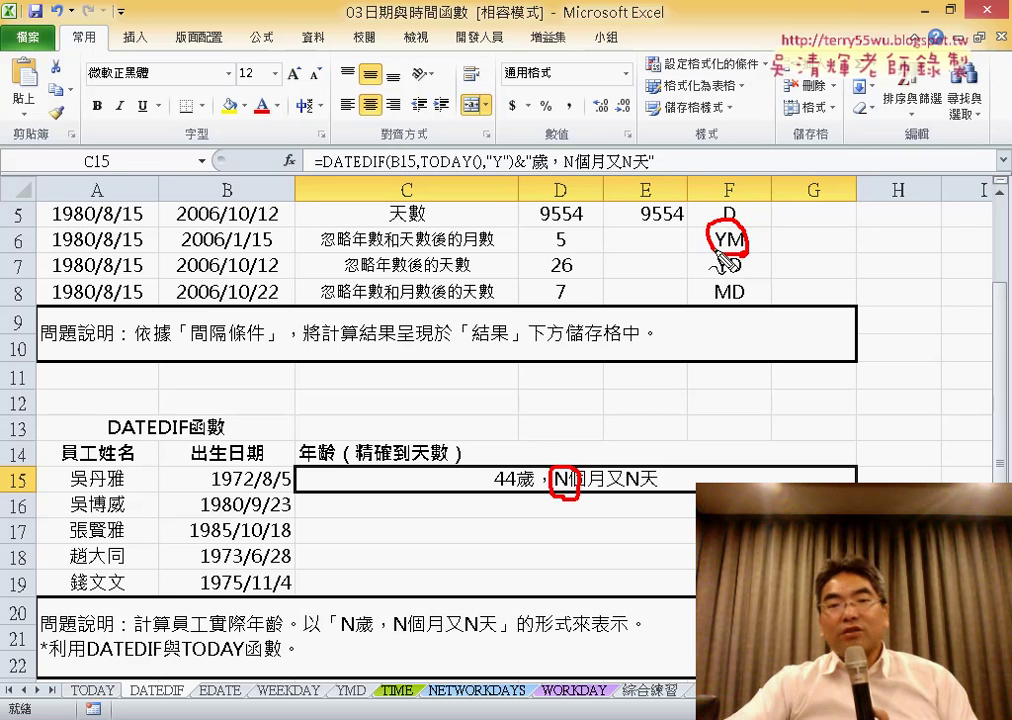
pyautogui.moveTo(745, 245); pyautogui.dragTo(553, 412)
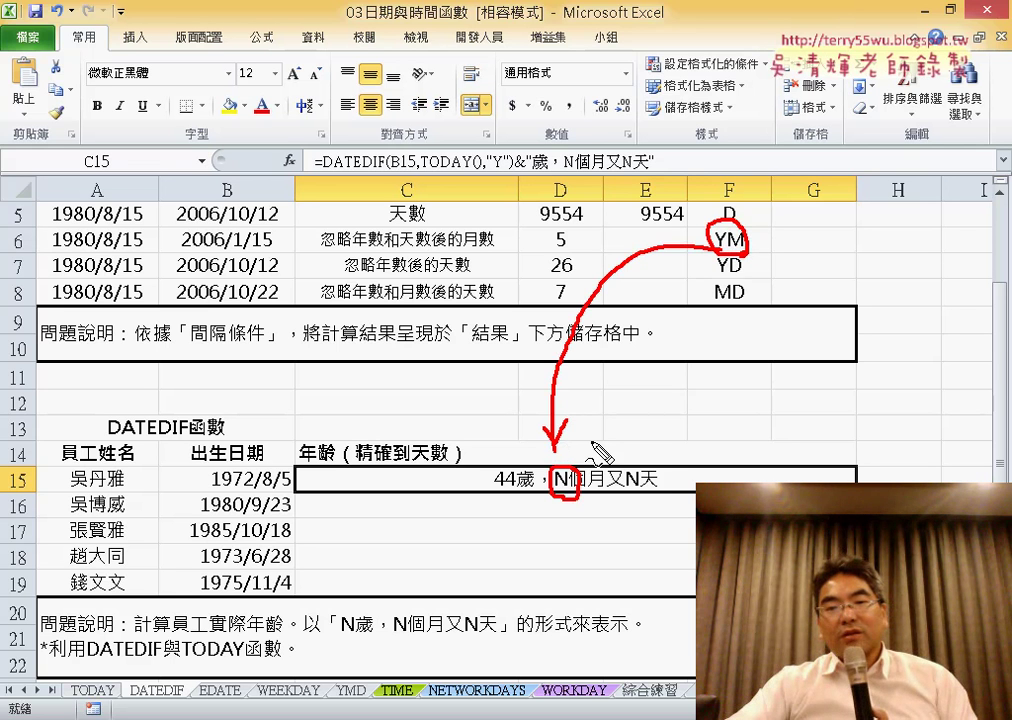
pyautogui.moveTo(637, 497); pyautogui.dragTo(641, 480)
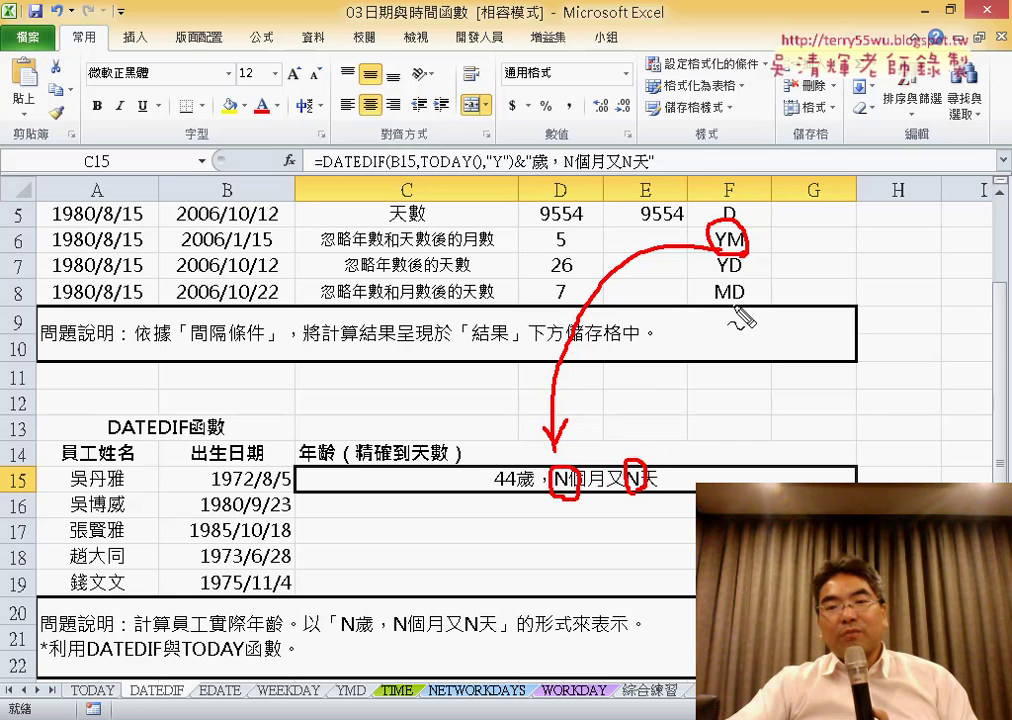
pyautogui.moveTo(744, 284)
pyautogui.mouseDown()
pyautogui.moveTo(746, 302)
pyautogui.moveTo(639, 452)
pyautogui.moveTo(648, 436)
pyautogui.mouseUp()
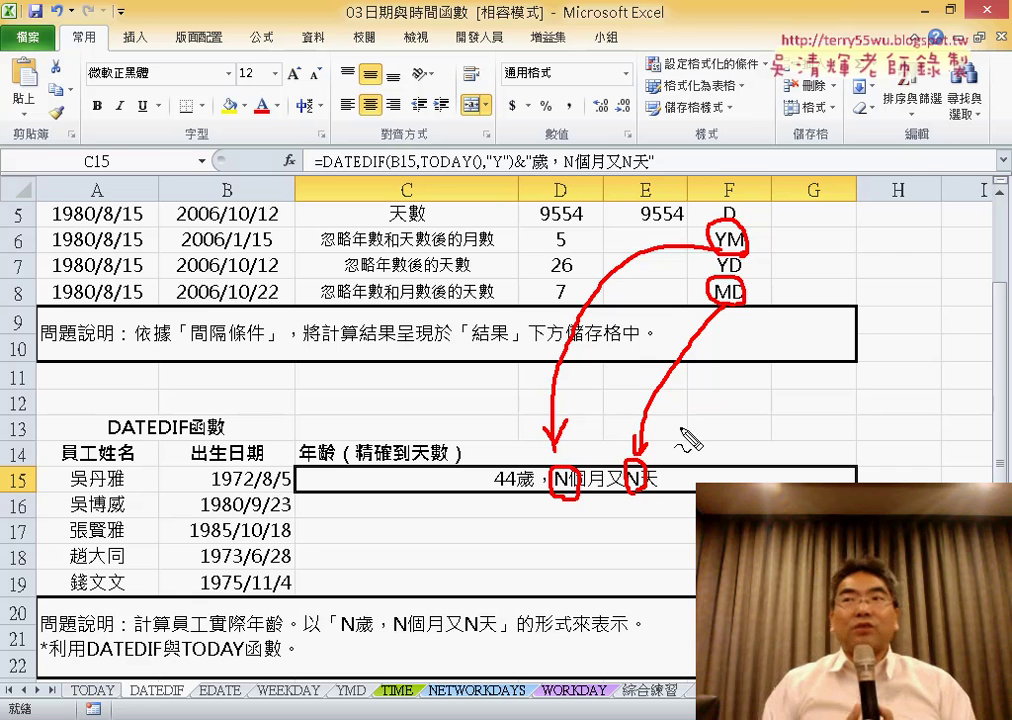
pyautogui.press('Escape')
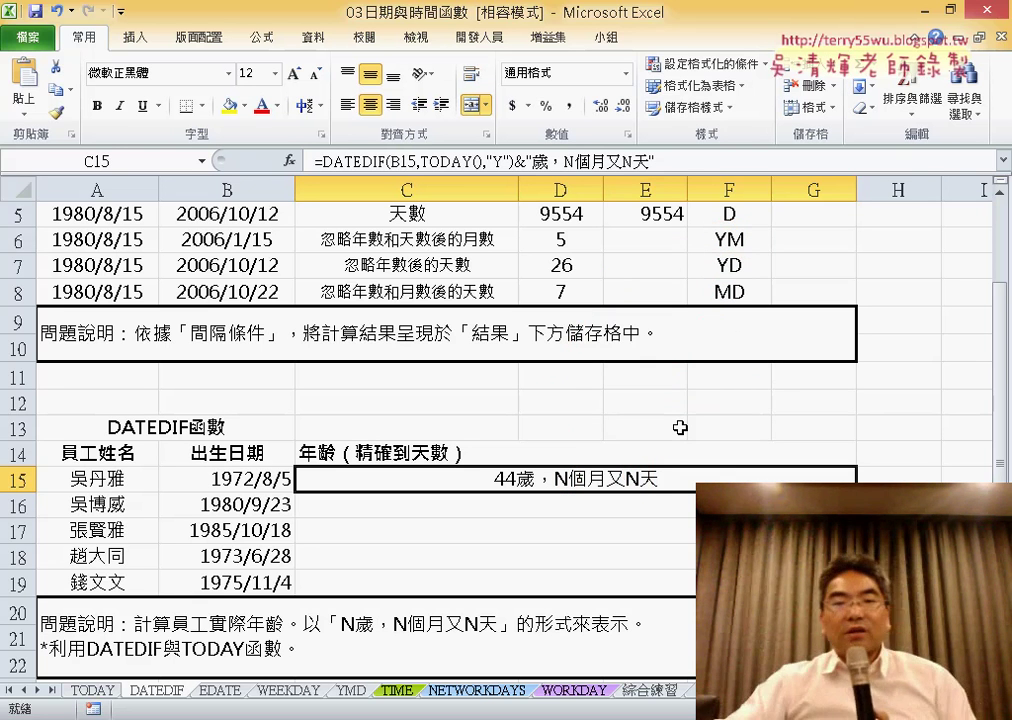
# Mark the months N in C15's formula and outline the D5:E5 days example with column dividers
pyautogui.moveTo(316, 161); pyautogui.dragTo(514, 161)
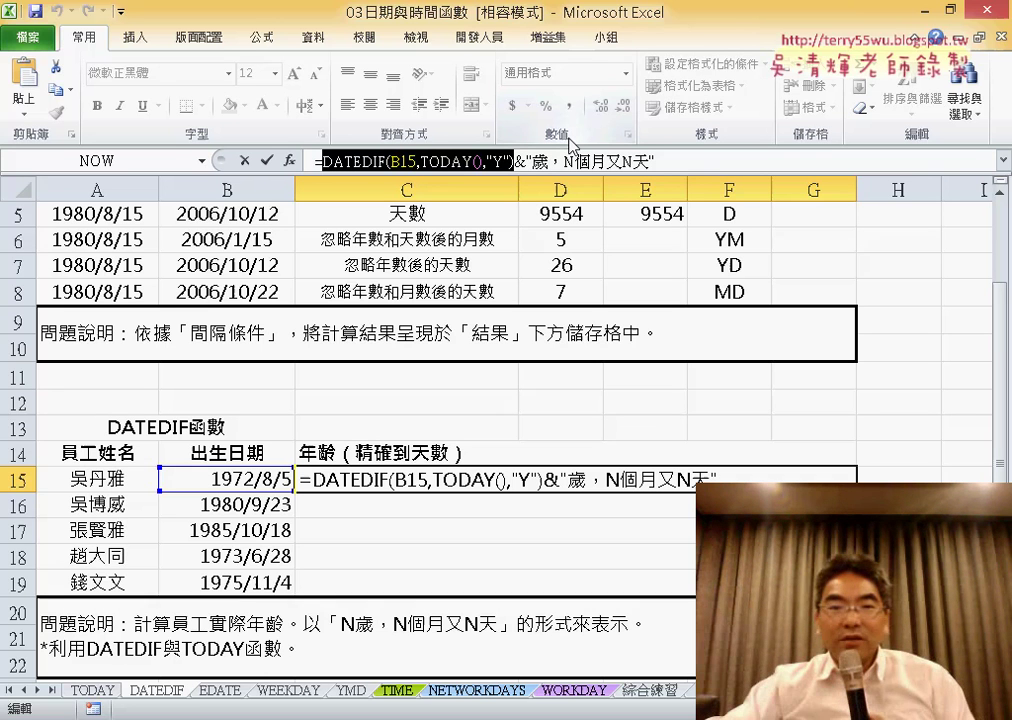
pyautogui.moveTo(563, 160); pyautogui.dragTo(575, 160)
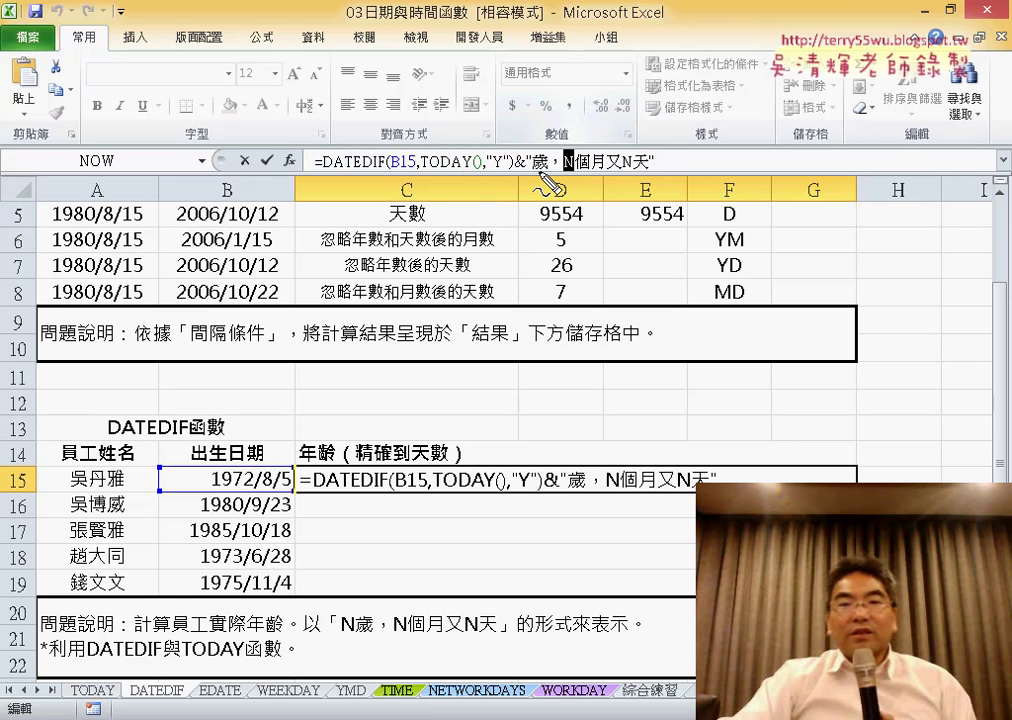
pyautogui.moveTo(457, 198)
pyautogui.mouseDown()
pyautogui.moveTo(458, 226)
pyautogui.moveTo(667, 199)
pyautogui.mouseUp()
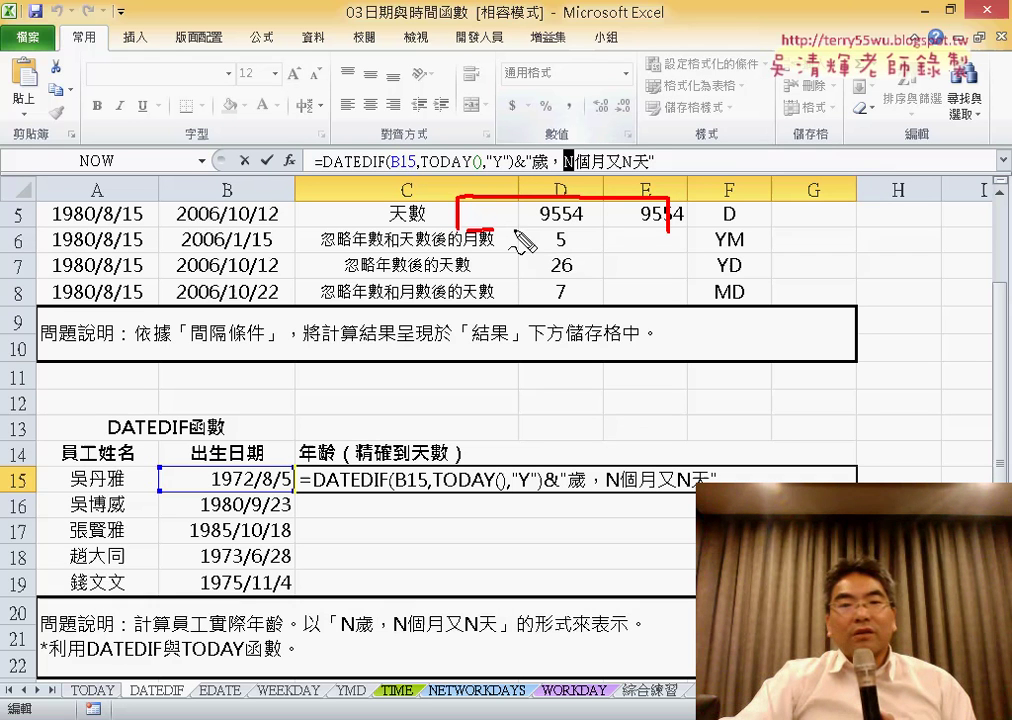
pyautogui.moveTo(460, 229); pyautogui.dragTo(660, 232)
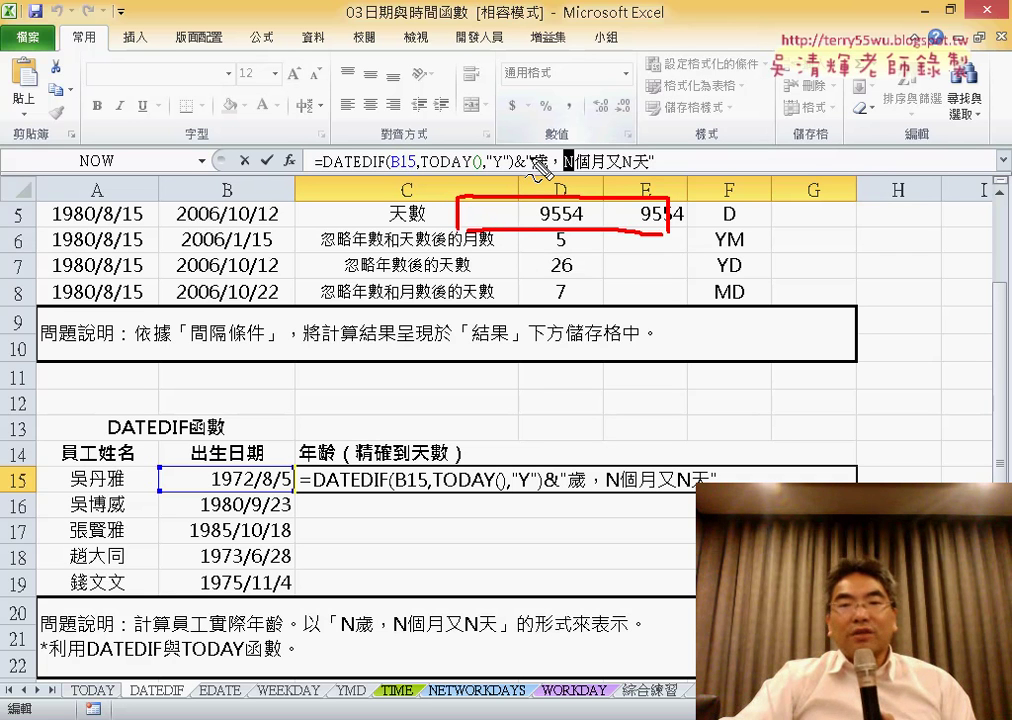
pyautogui.moveTo(529, 158); pyautogui.dragTo(531, 270)
pyautogui.moveTo(604, 162); pyautogui.dragTo(606, 290)
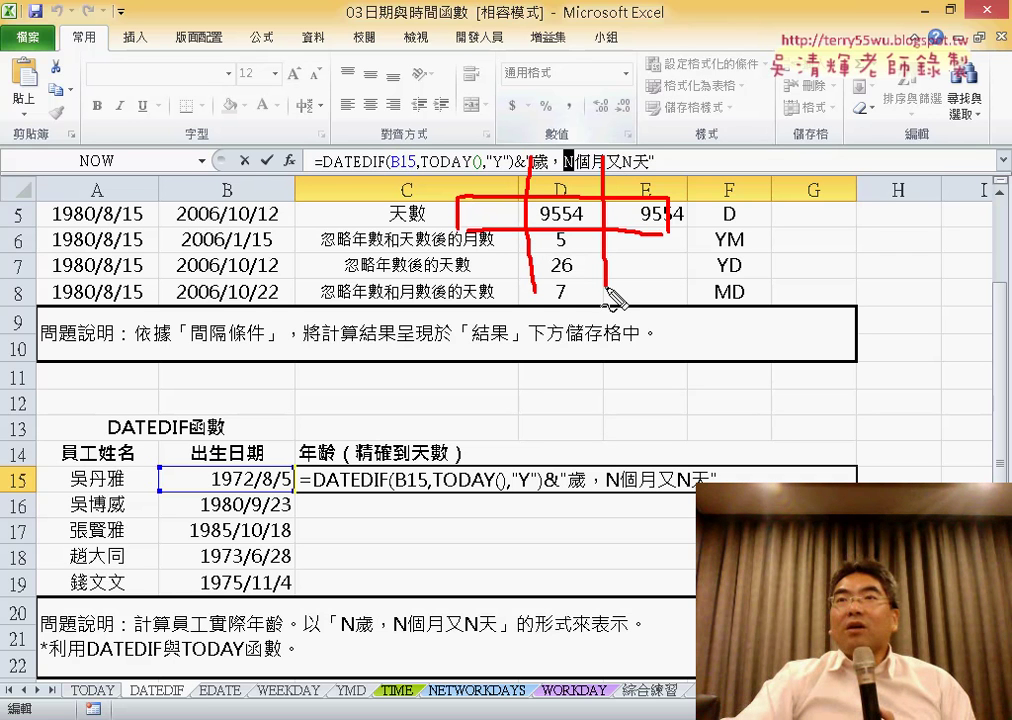
# Mark the split point, circle C5 and the 9554 value, clear the drawings, and select the N after 歲，
pyautogui.moveTo(449, 167); pyautogui.dragTo(453, 193)
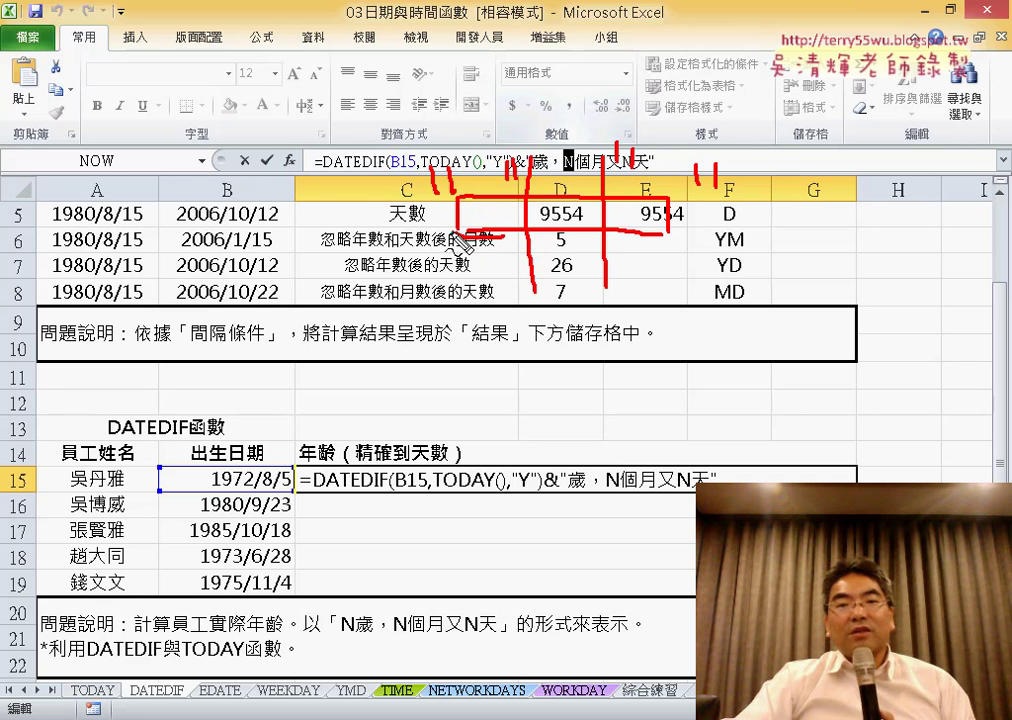
pyautogui.moveTo(524, 203)
pyautogui.mouseDown()
pyautogui.moveTo(686, 237)
pyautogui.moveTo(616, 236)
pyautogui.mouseUp()
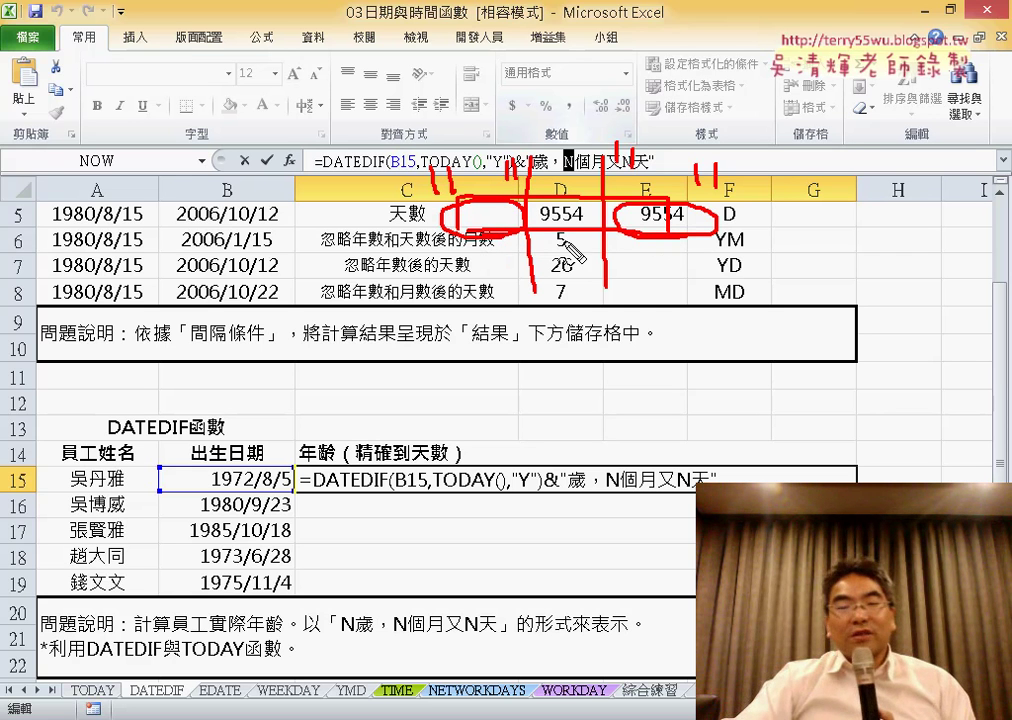
pyautogui.moveTo(563, 233); pyautogui.dragTo(580, 232)
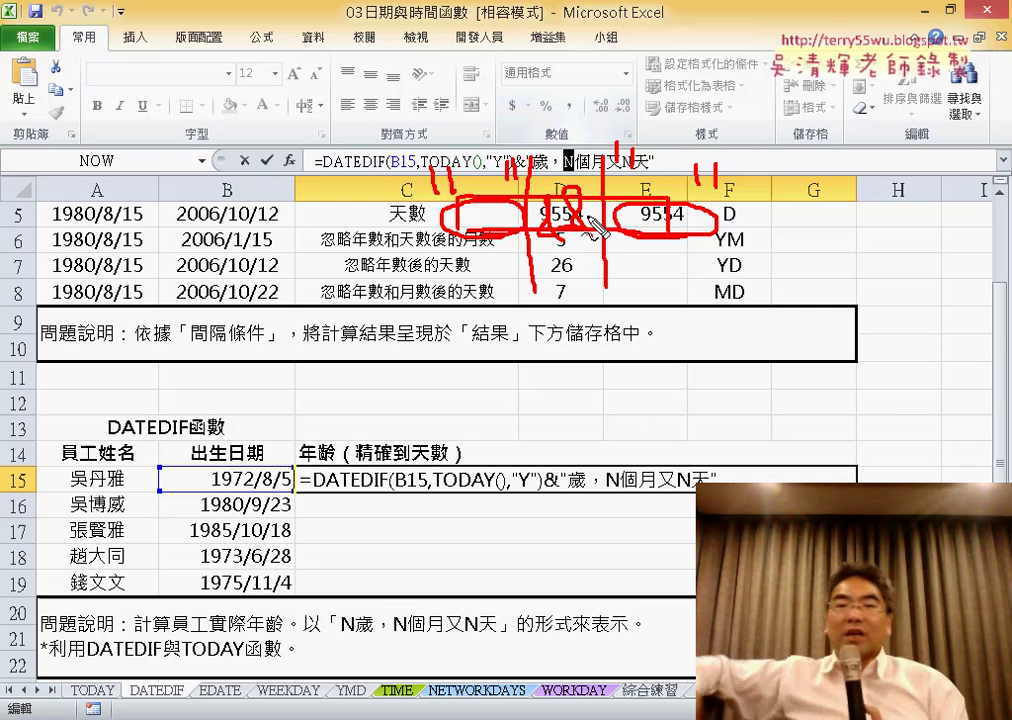
pyautogui.press('Escape')
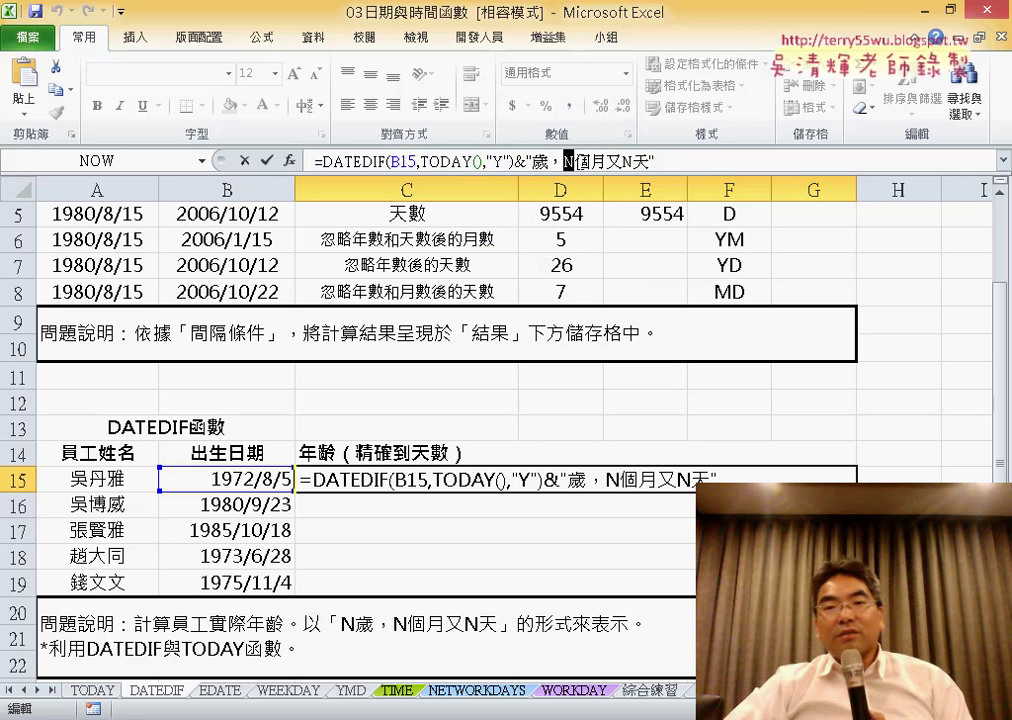
pyautogui.moveTo(563, 161); pyautogui.dragTo(574, 161)
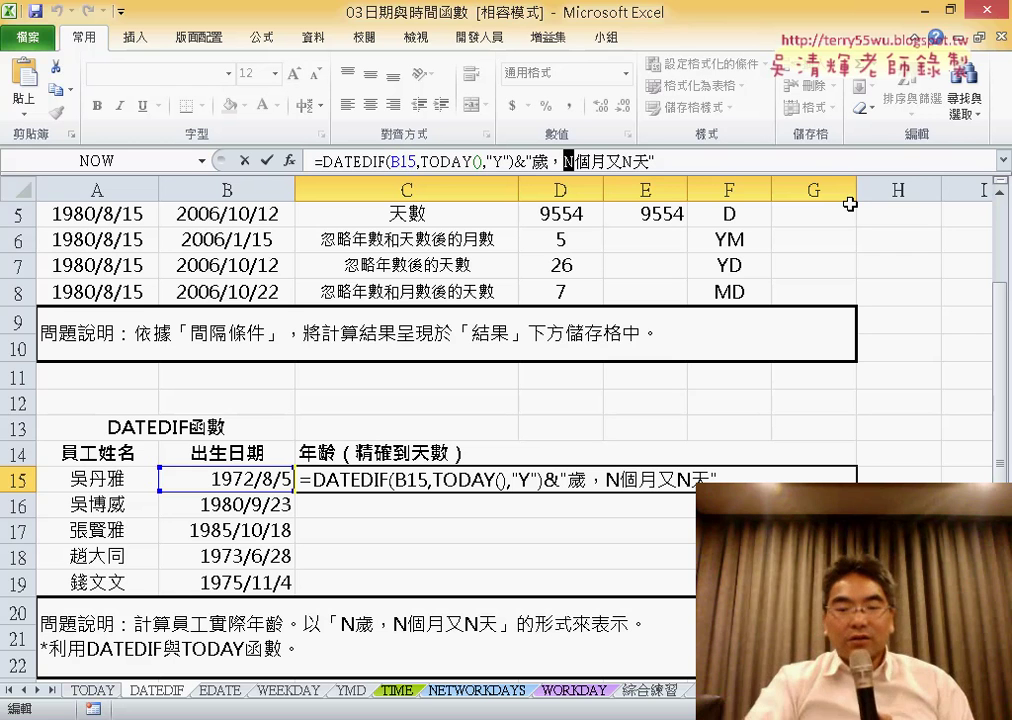
# Split the string at the months N and insert DATEDIF(B15,TODAY(),"YM") so C15 shows 44歲，9個月又N天
pyautogui.write('"')
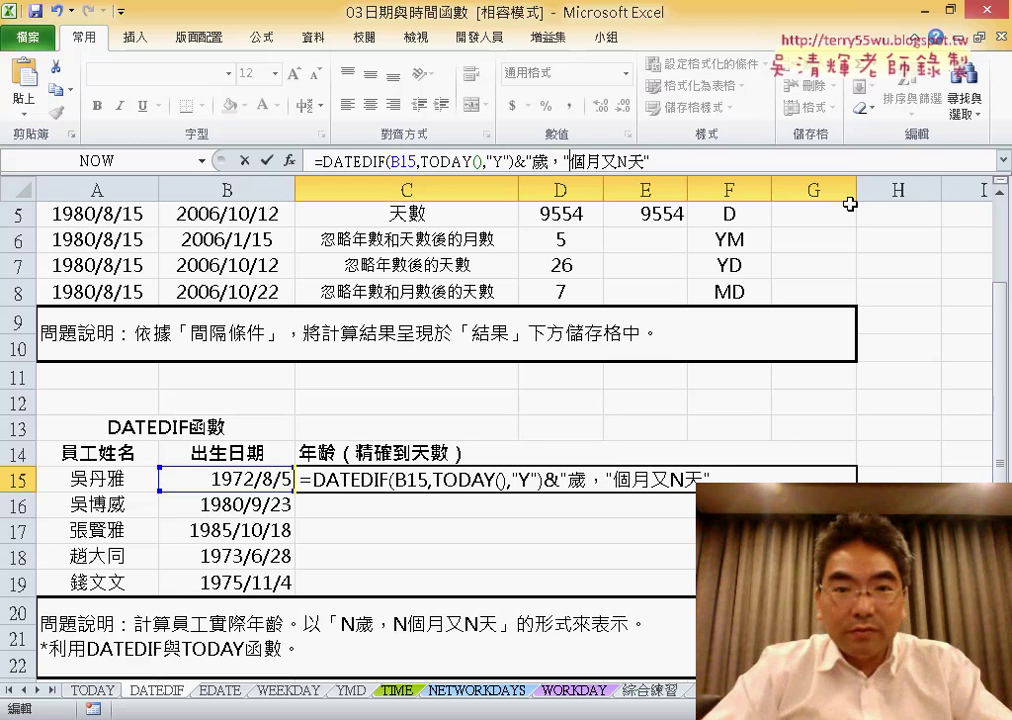
pyautogui.write('"')
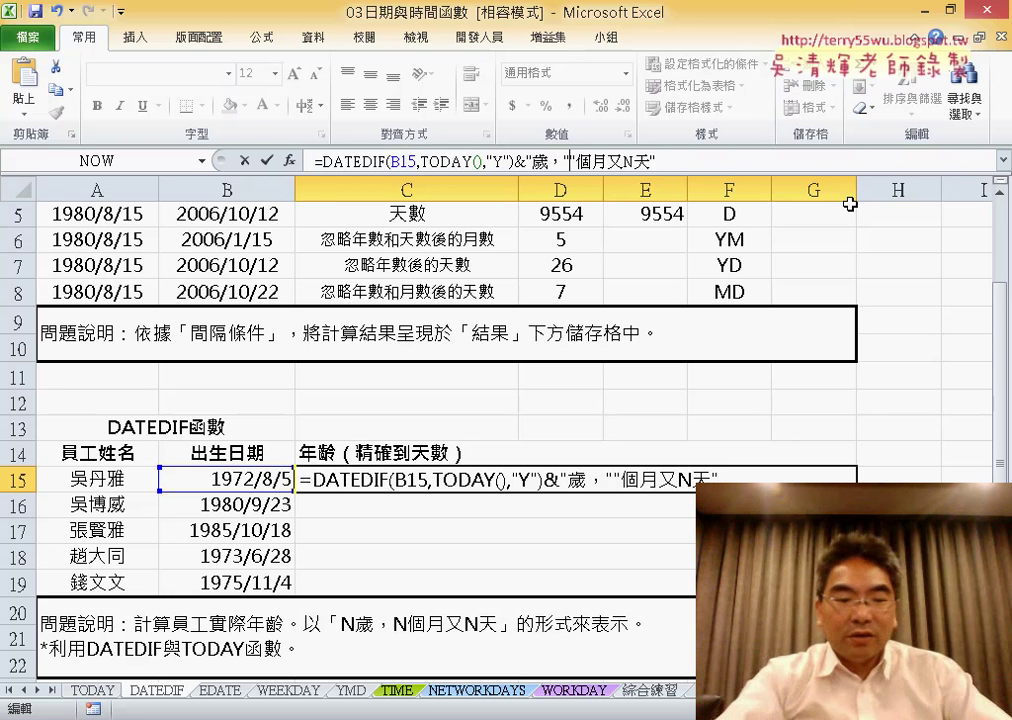
pyautogui.write('&&')
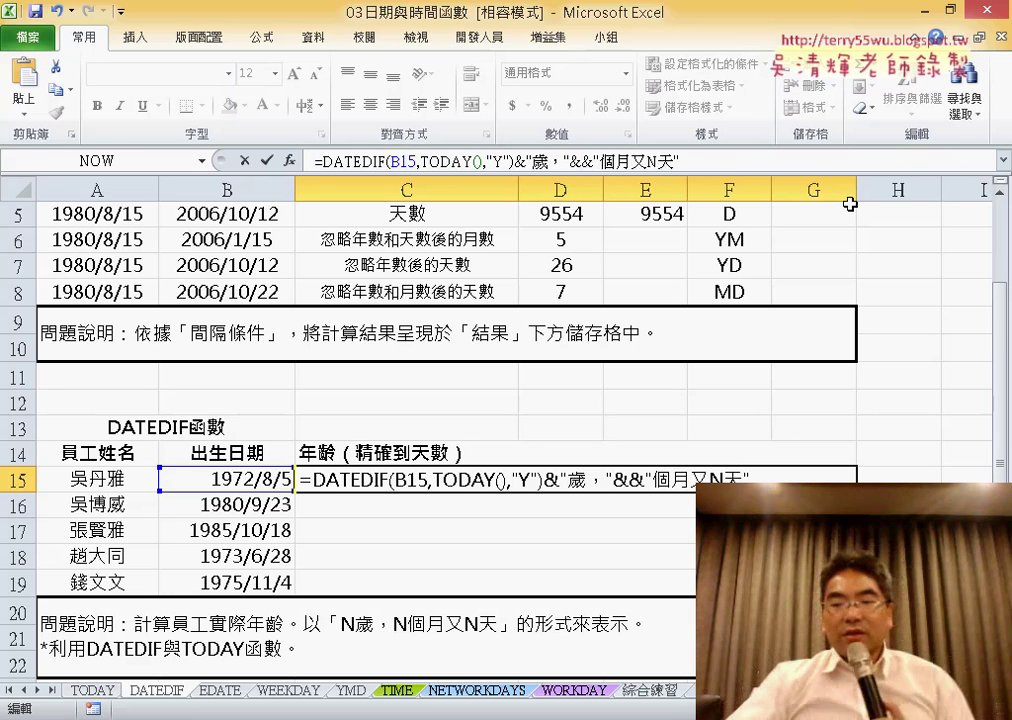
pyautogui.press('Left')
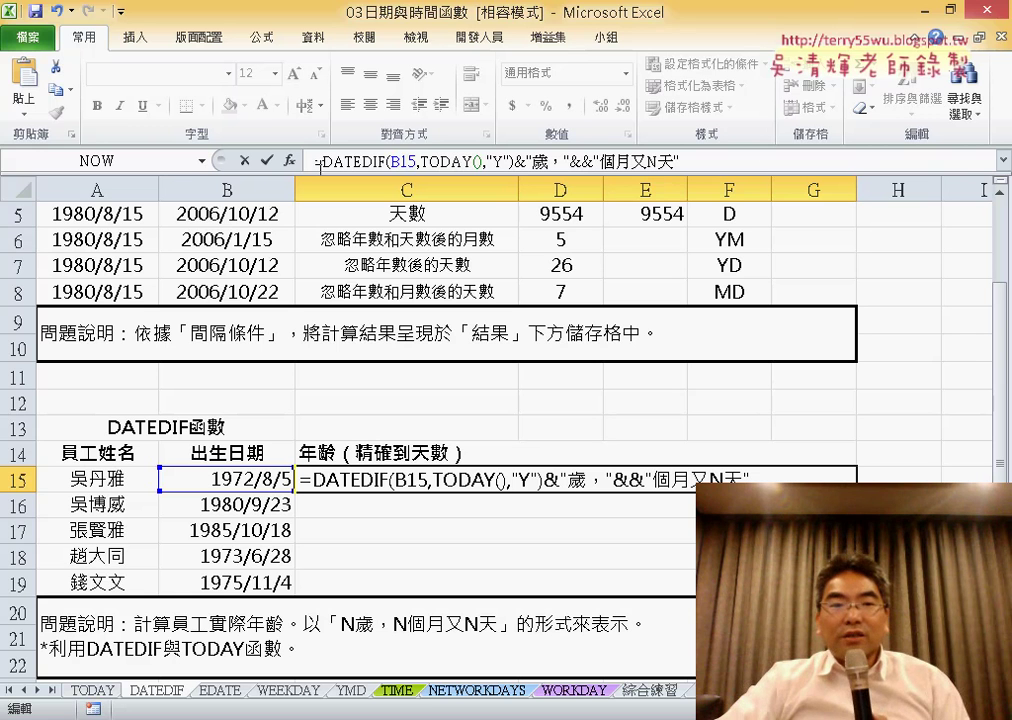
pyautogui.moveTo(320, 162); pyautogui.dragTo(514, 162)
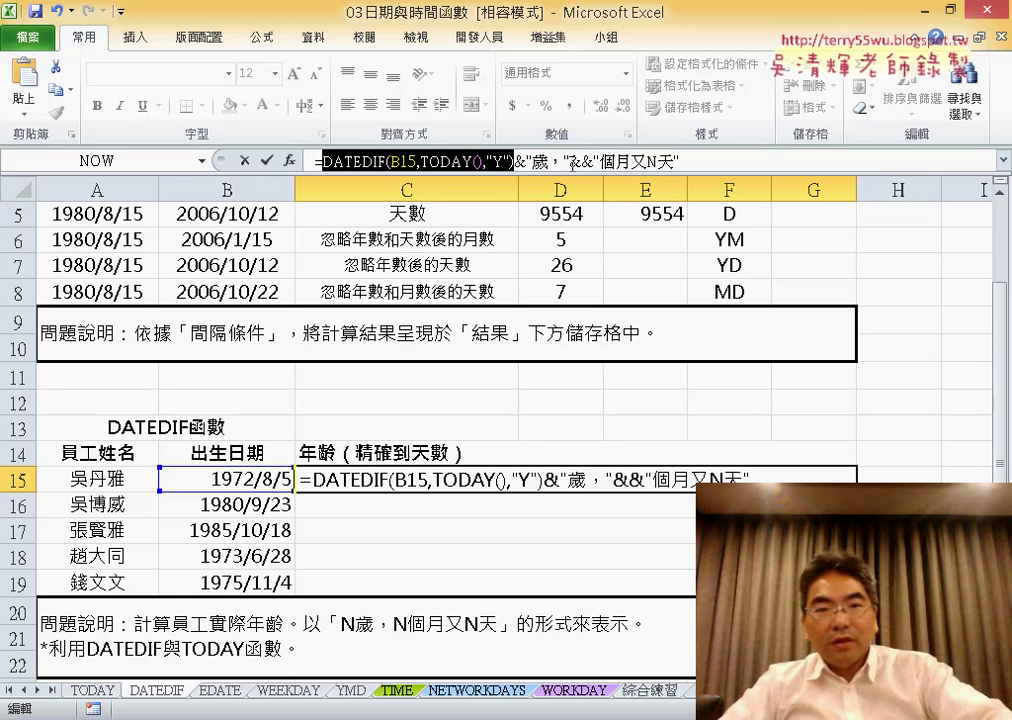
pyautogui.click(580, 162)
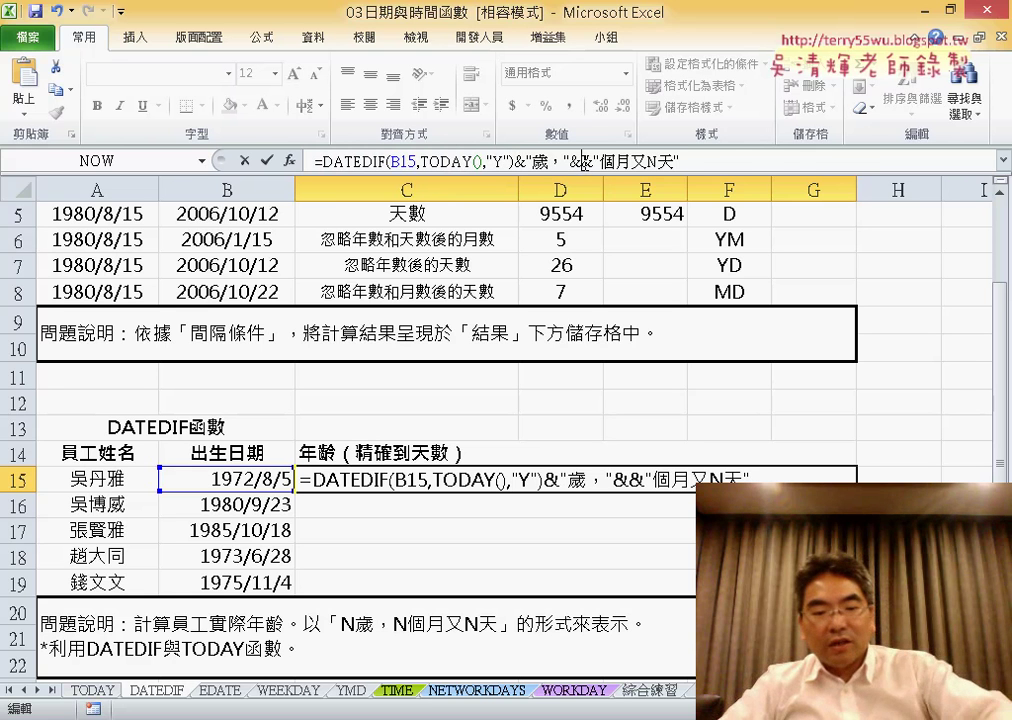
pyautogui.write('DATEDIF(B15,TODAY(),"Y")')
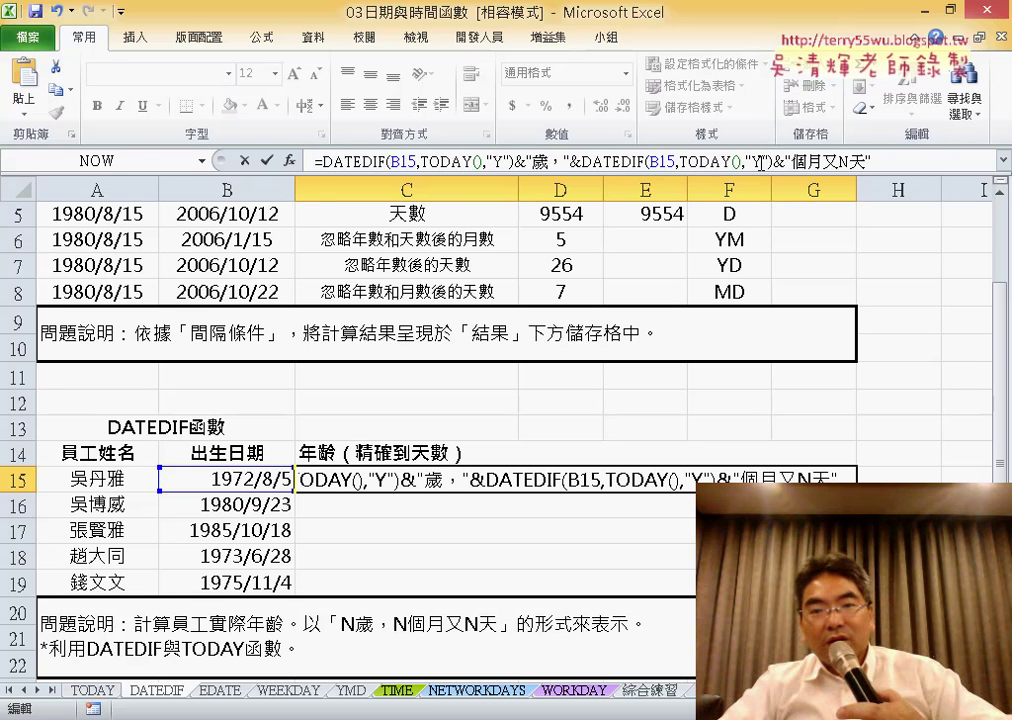
pyautogui.click(762, 162)
pyautogui.write('M')
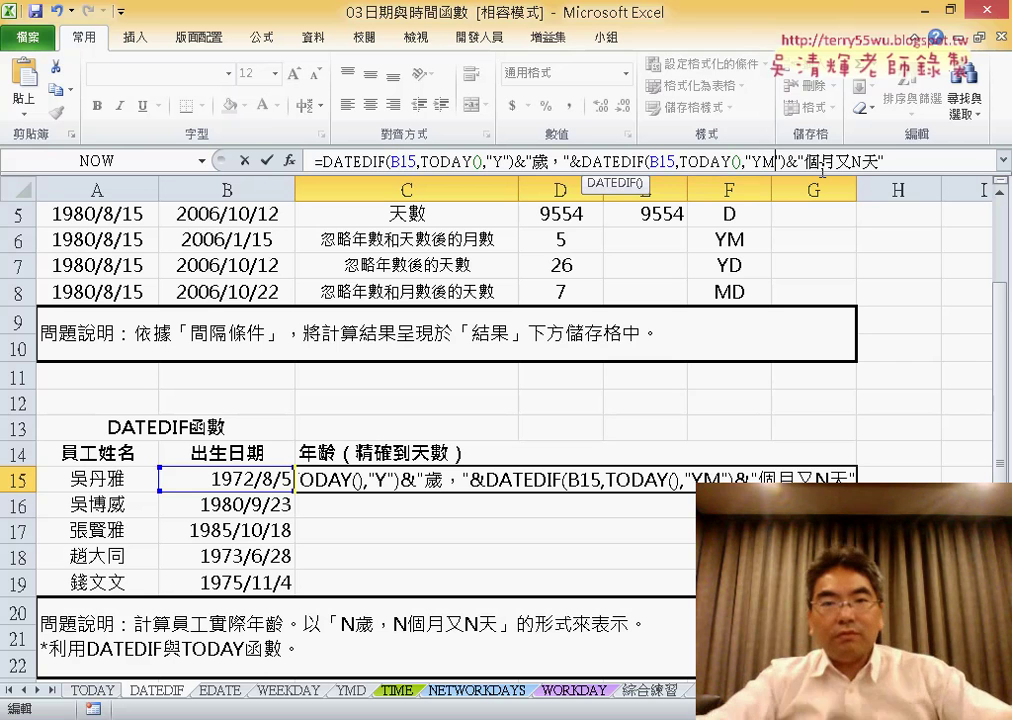
pyautogui.click(266, 160)
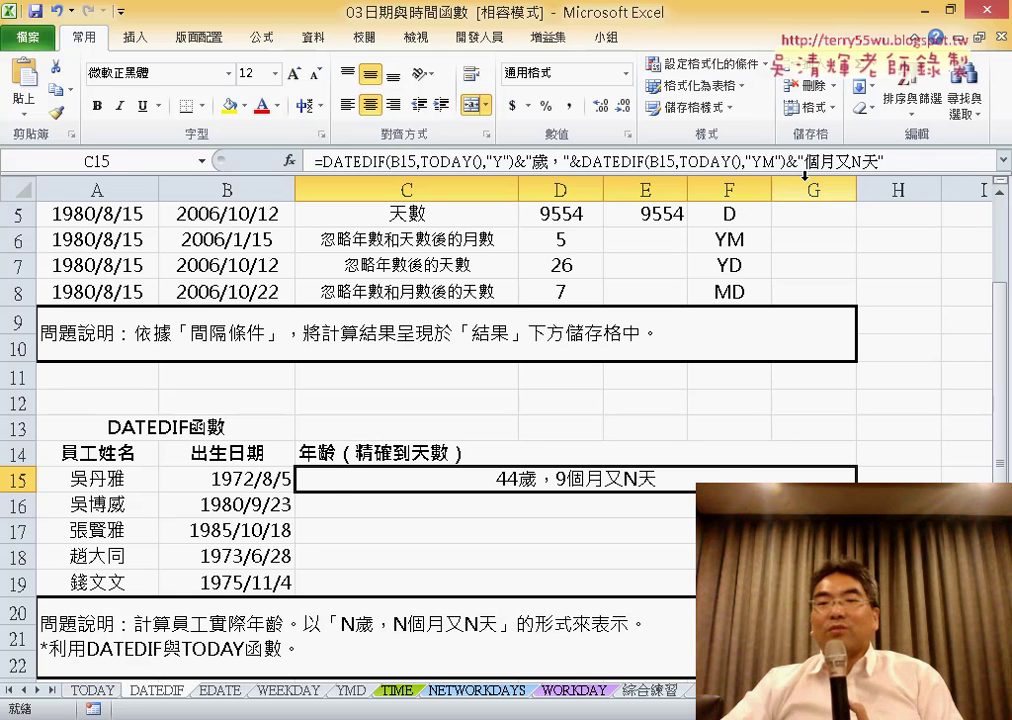
# Replace the days N with a DATEDIF "MD" term showing 44歲，9個月又21天, then fill down to C19
pyautogui.click(868, 160)
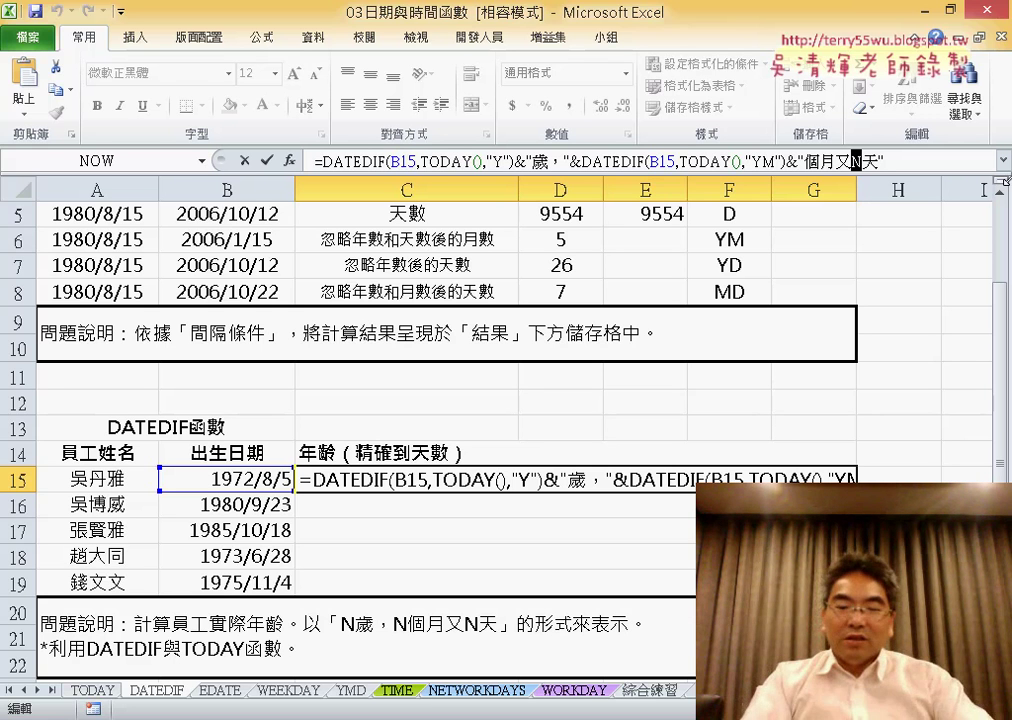
pyautogui.press('Delete')
pyautogui.write('"')
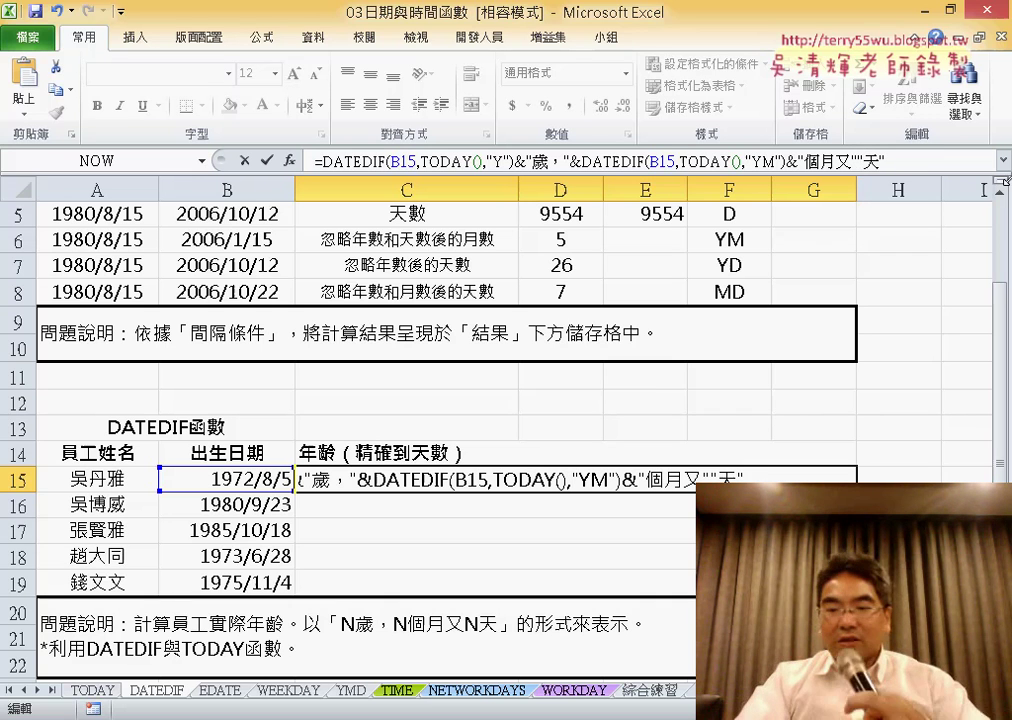
pyautogui.write('&&')
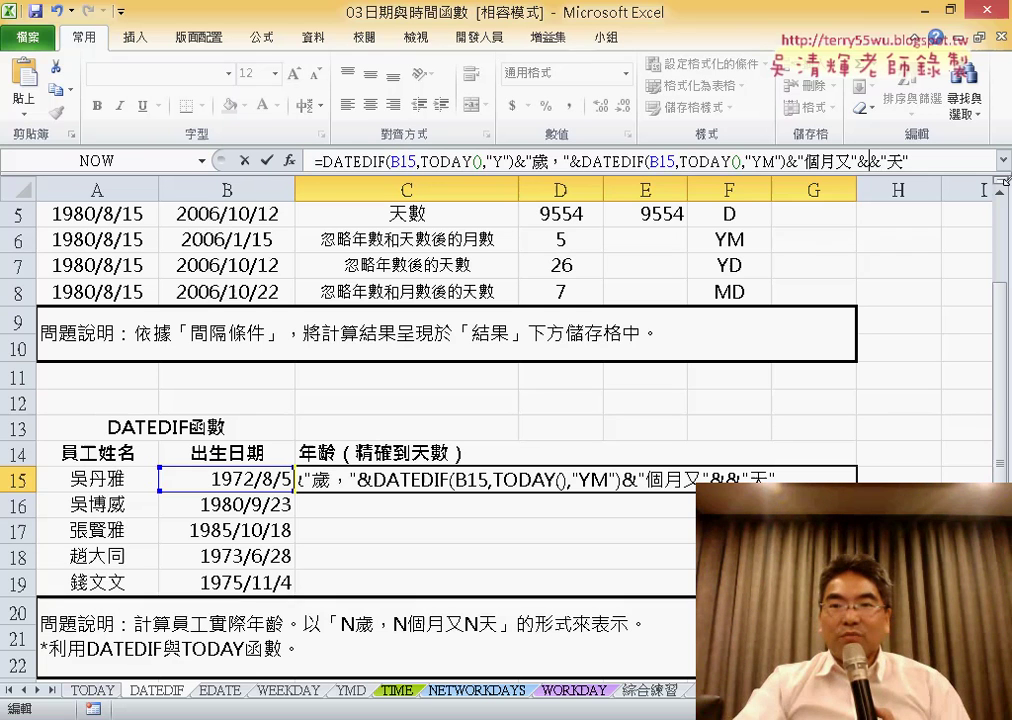
pyautogui.hotkey('ctrl', 'v')
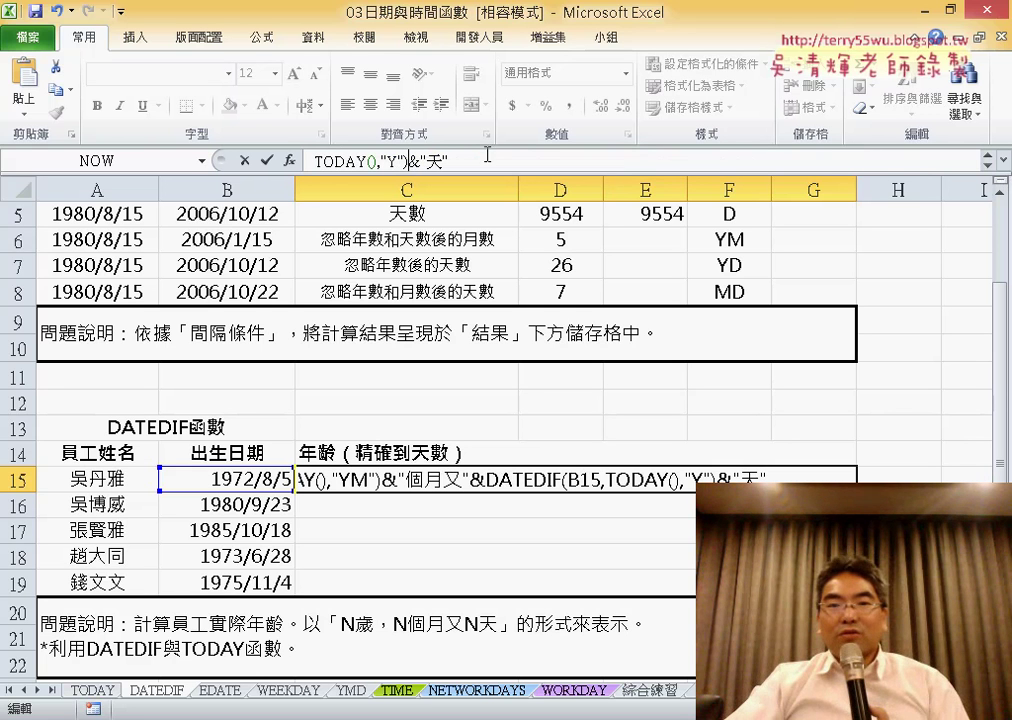
pyautogui.click(1003, 160)
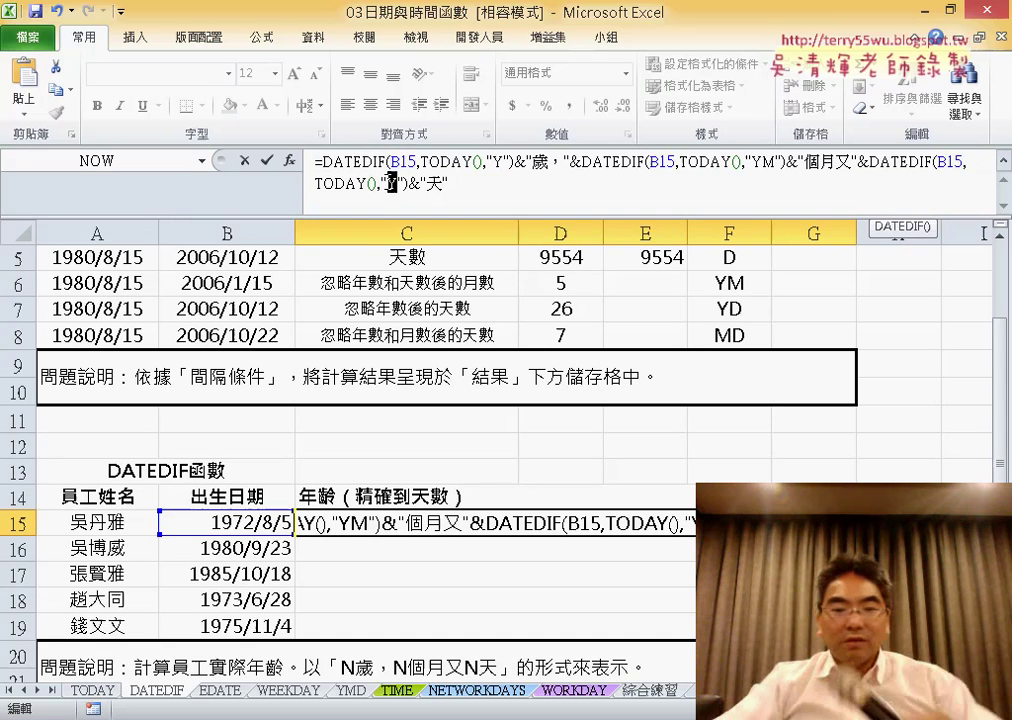
pyautogui.write('MD')
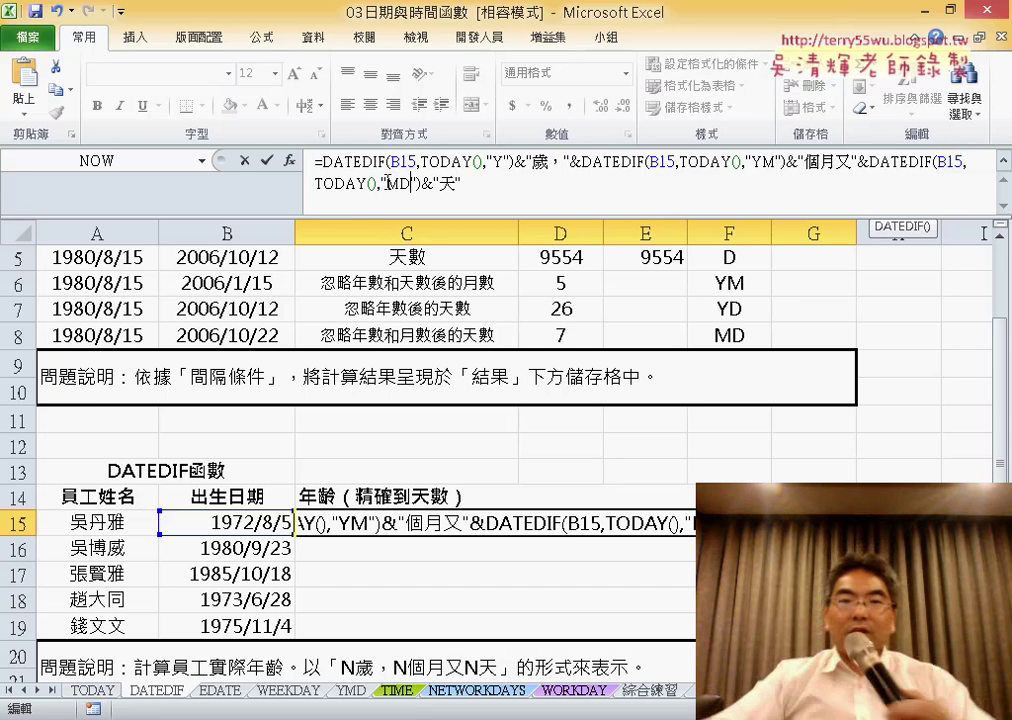
pyautogui.click(266, 163)
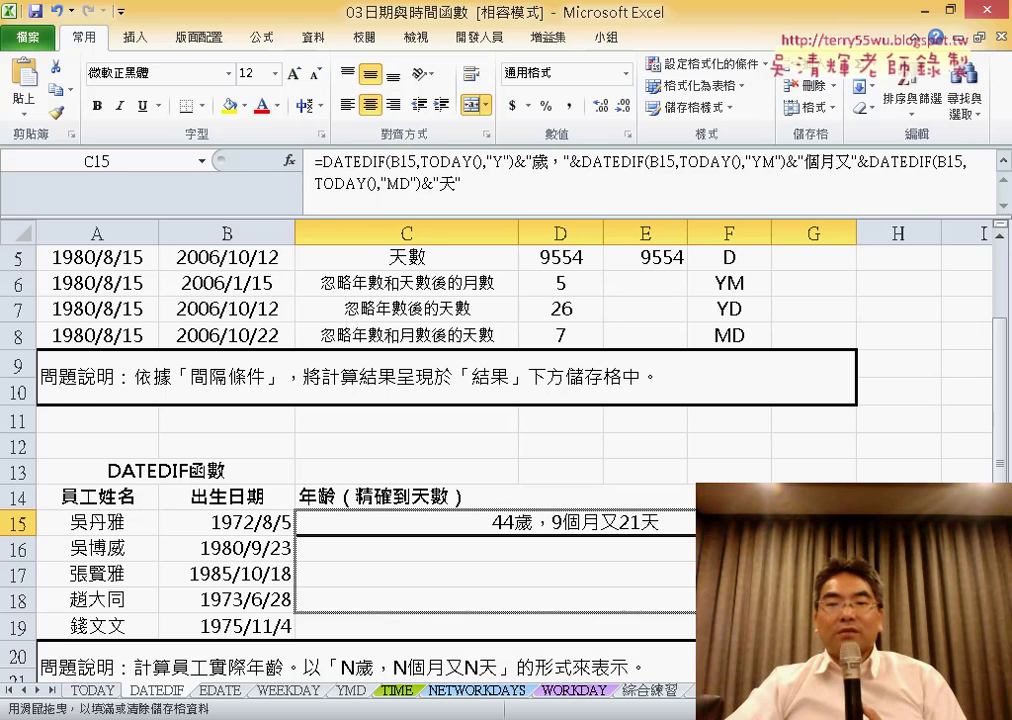
pyautogui.doubleClick(696, 534)
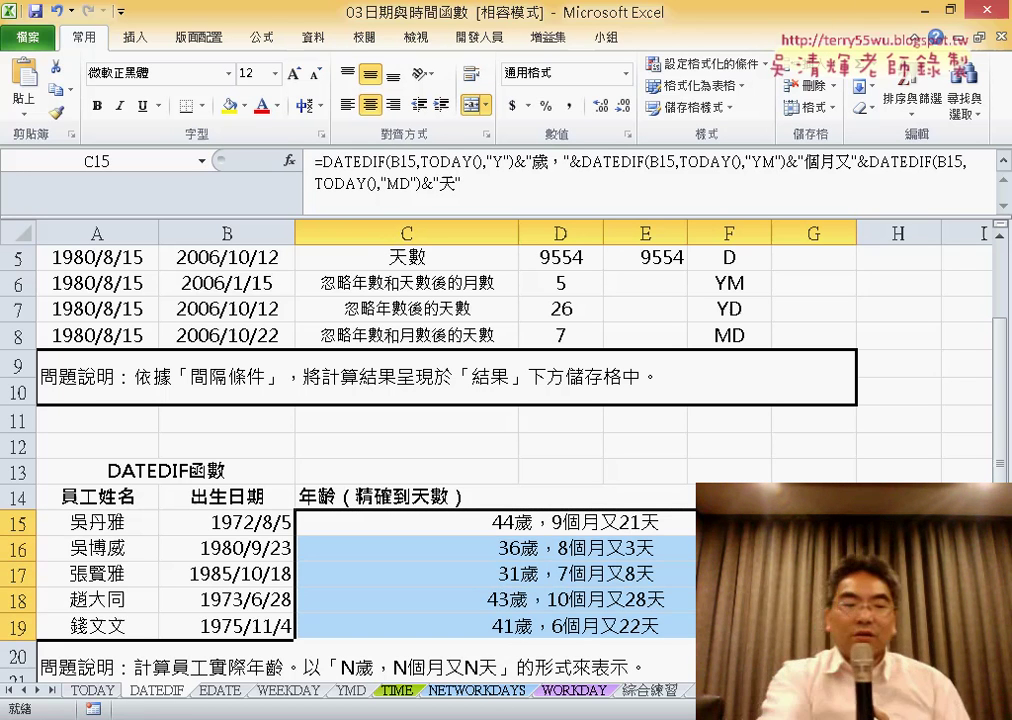
# Undo the fill-down and rebuild C15's day term as DATEDIF "MD", displaying 44歲，9個月又21天
pyautogui.hotkey('ctrl', 'z')
pyautogui.hotkey('ctrl', 'z')
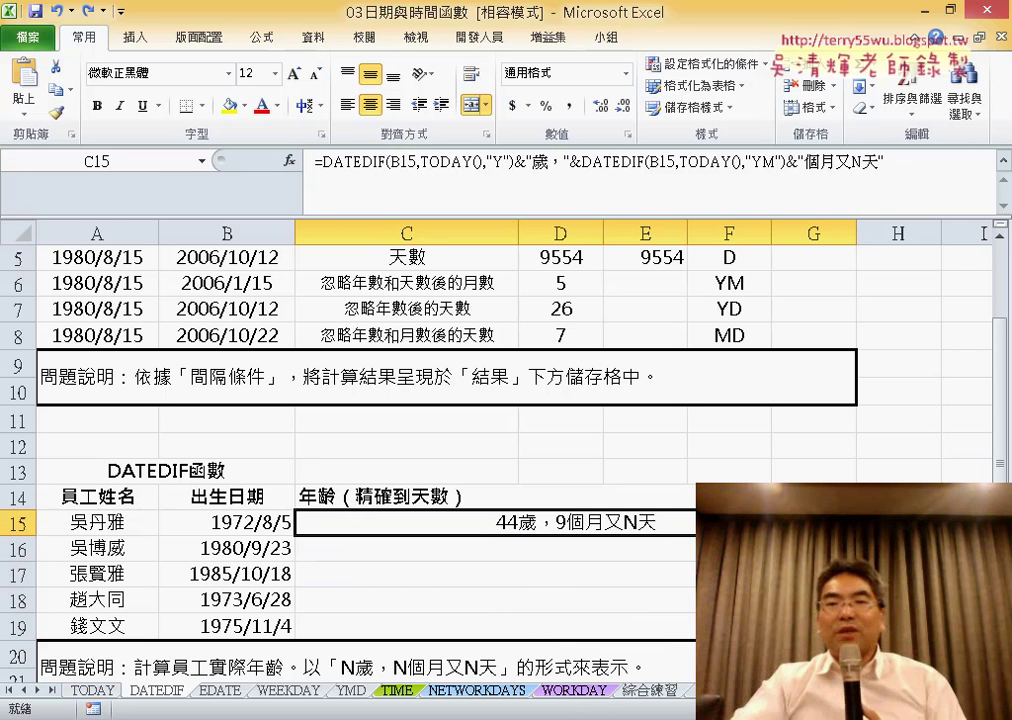
pyautogui.doubleClick(857, 161)
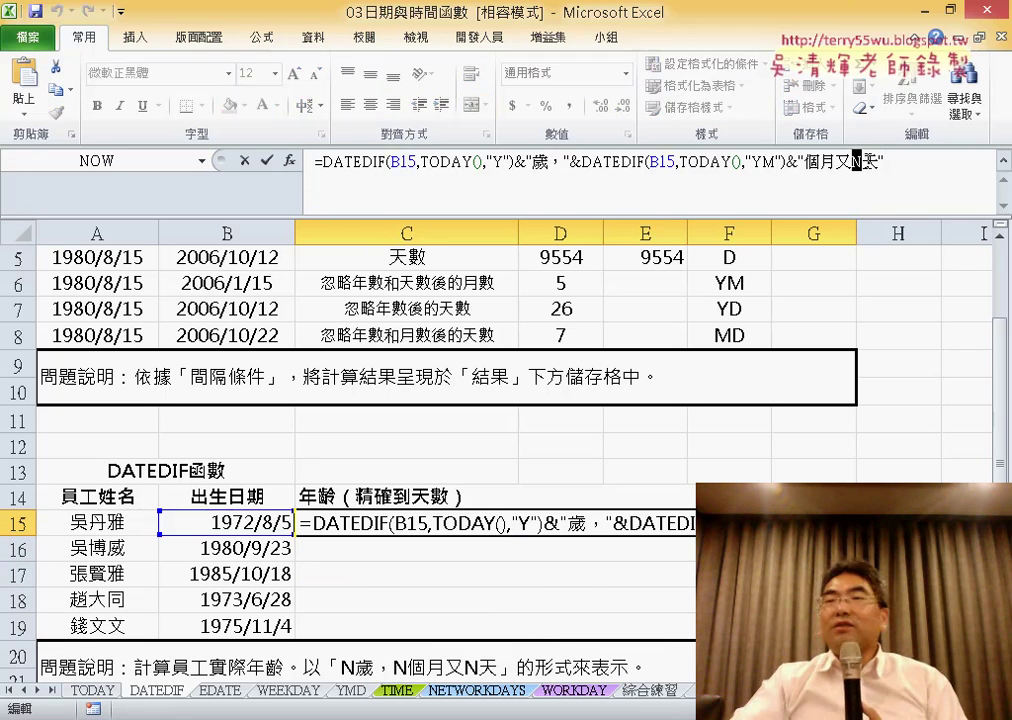
pyautogui.write('"個月又"')
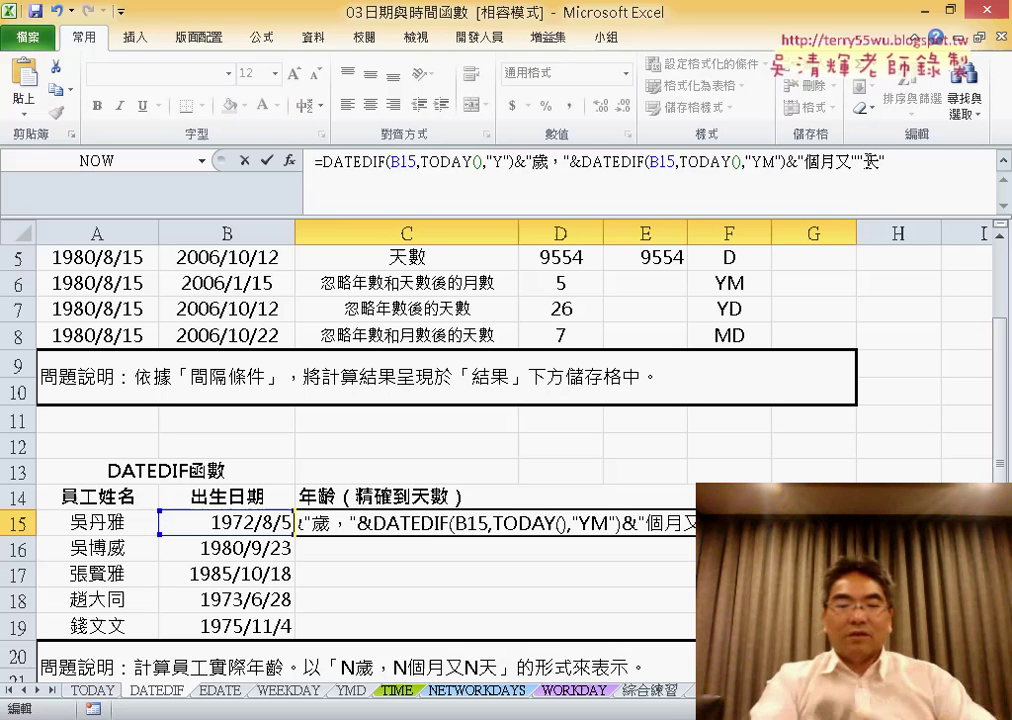
pyautogui.write('&&')
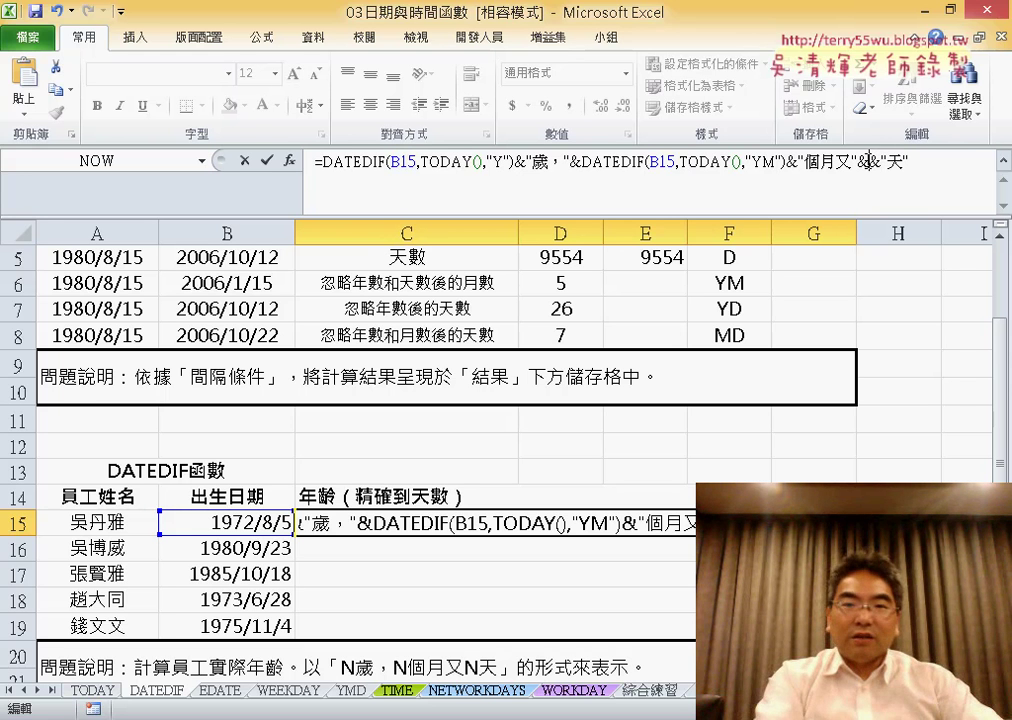
pyautogui.write('DATEDIF(B15,TODAY(),"Y")')
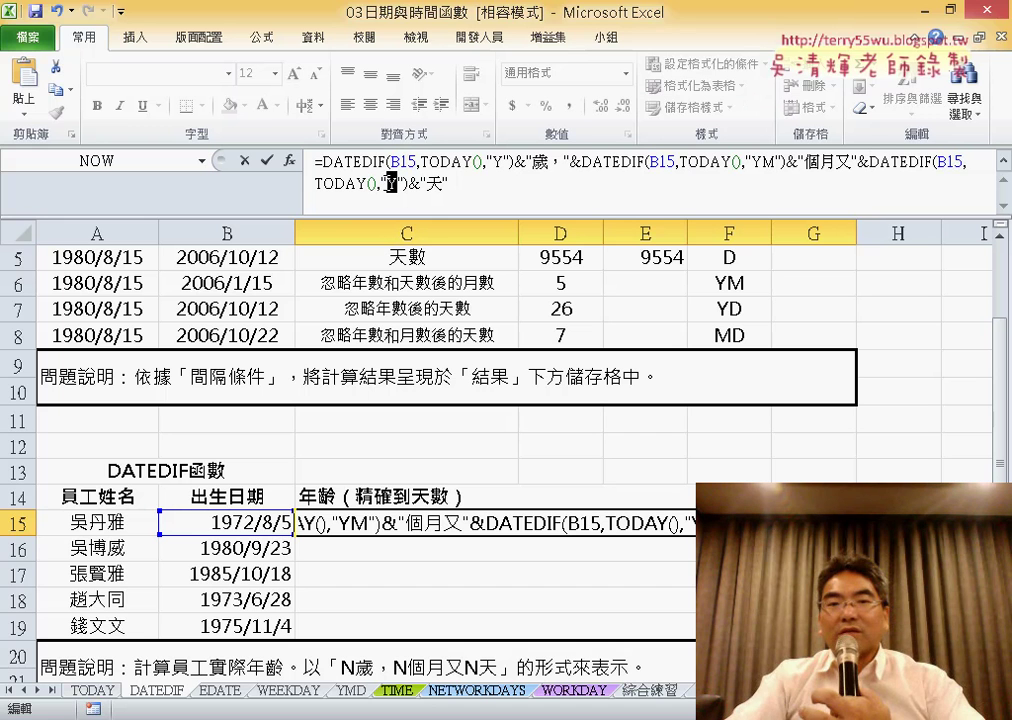
pyautogui.doubleClick(390, 182)
pyautogui.write('MD')
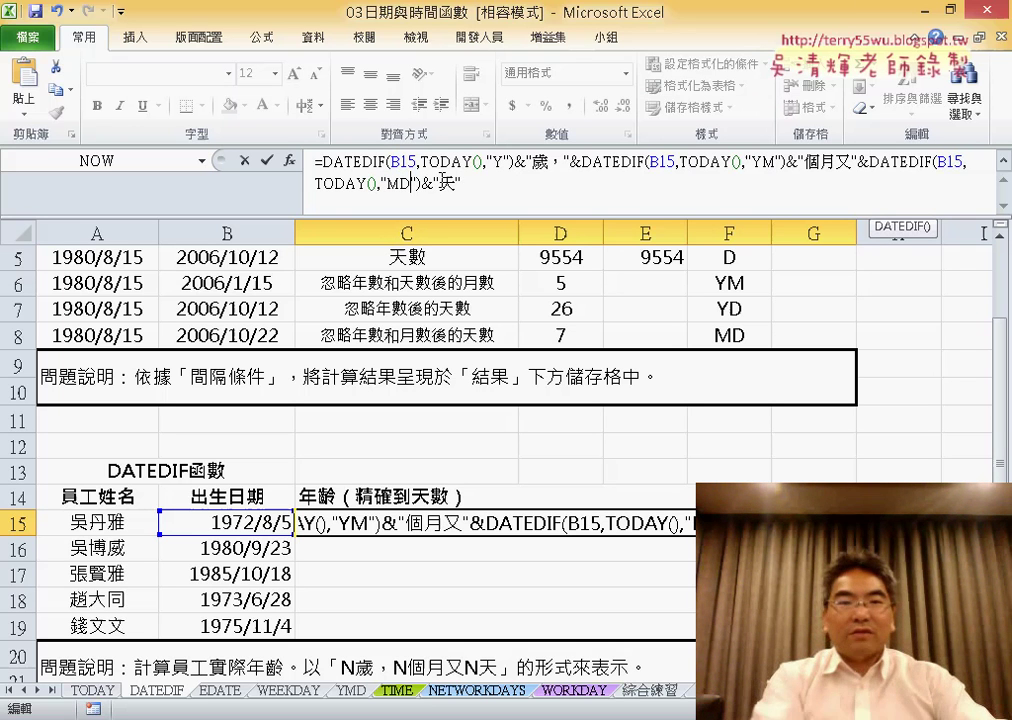
pyautogui.click(268, 161)
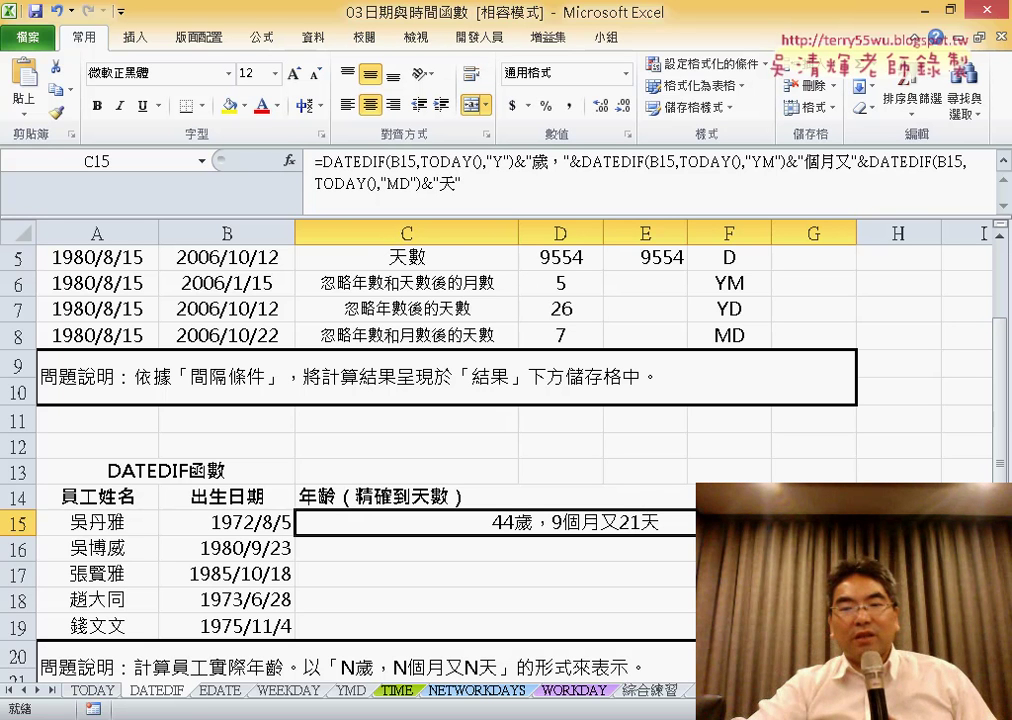
# Fill C15's age formula down to C19, giving 36歲，8個月又3天 through 41歲，6個月又22天
pyautogui.moveTo(694, 535); pyautogui.dragTo(694, 638)
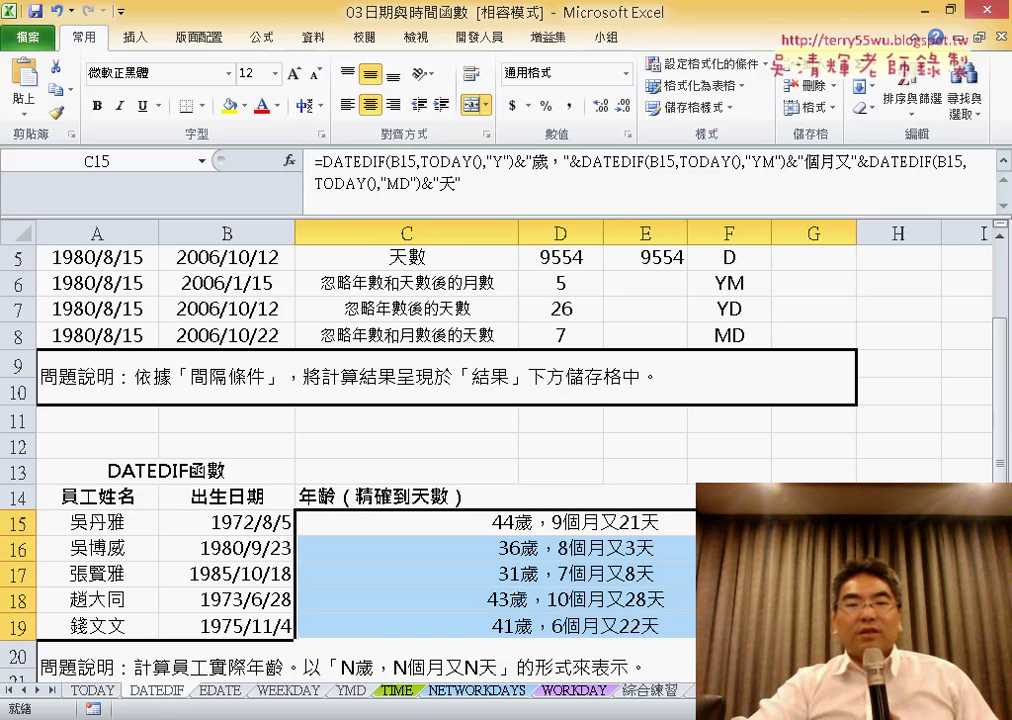
pyautogui.scroll(-2, 500, 400)
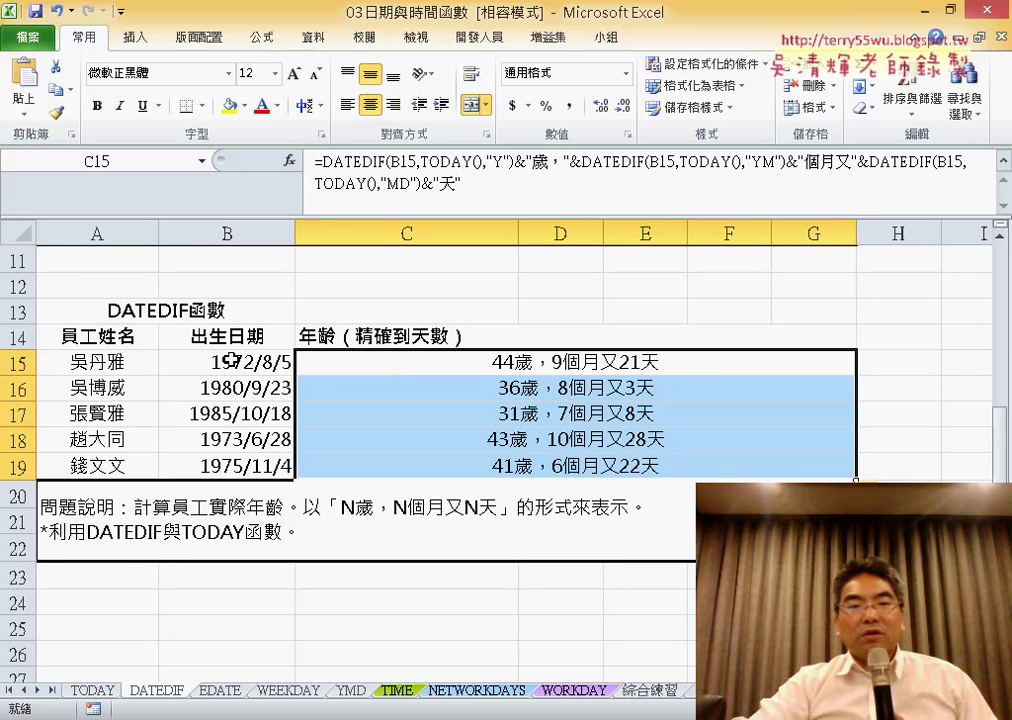
pyautogui.moveTo(230, 361); pyautogui.dragTo(300, 467)
pyautogui.click(573, 362)
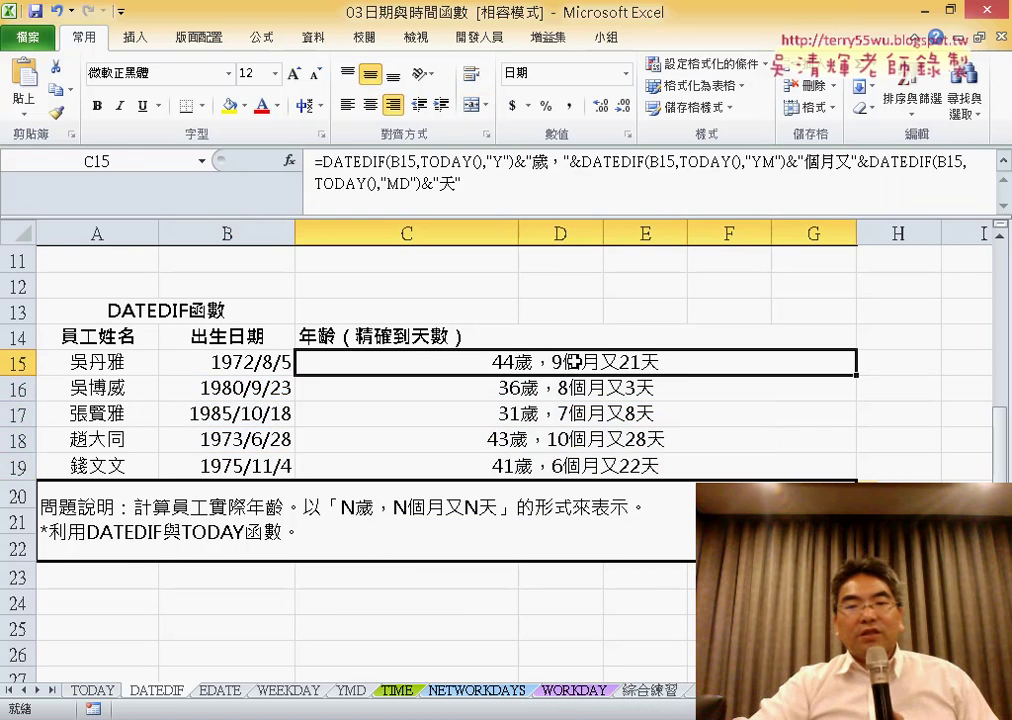
pyautogui.moveTo(573, 362); pyautogui.dragTo(571, 466)
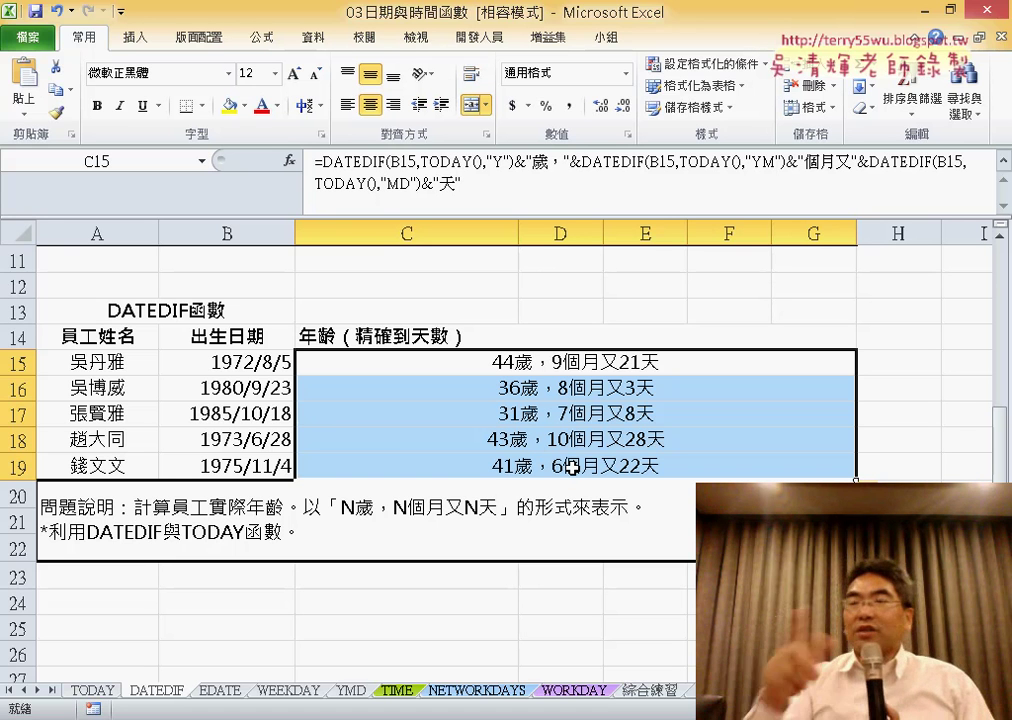
pyautogui.click(601, 362)
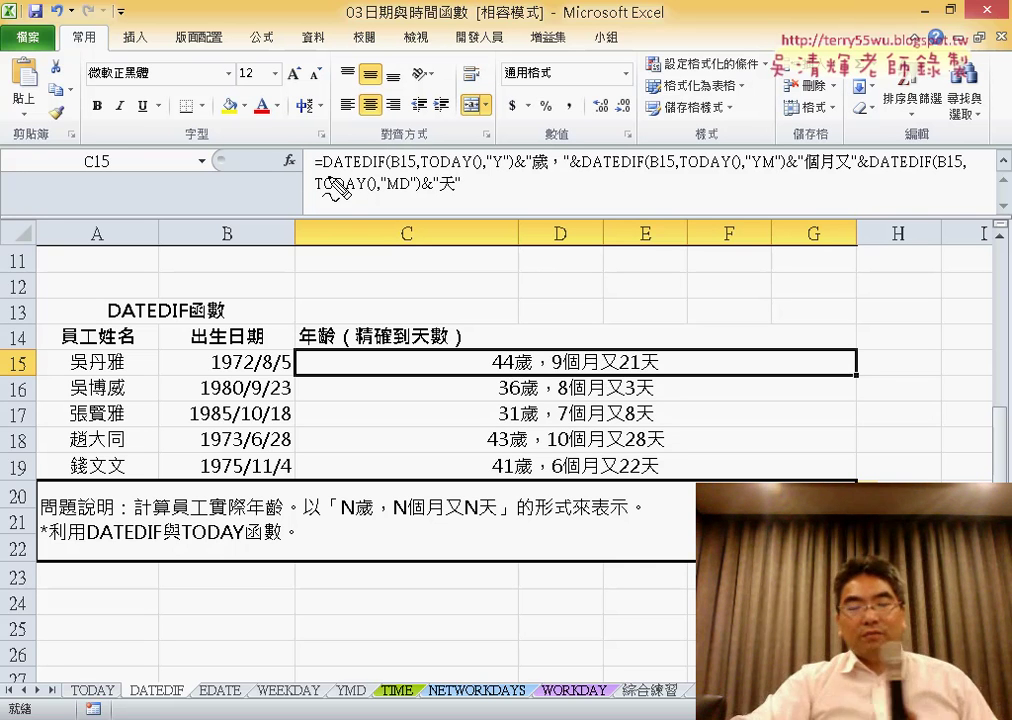
pyautogui.moveTo(314, 171); pyautogui.dragTo(515, 168)
pyautogui.moveTo(447, 70)
pyautogui.mouseDown()
pyautogui.moveTo(478, 65)
pyautogui.moveTo(464, 127)
pyautogui.mouseUp()
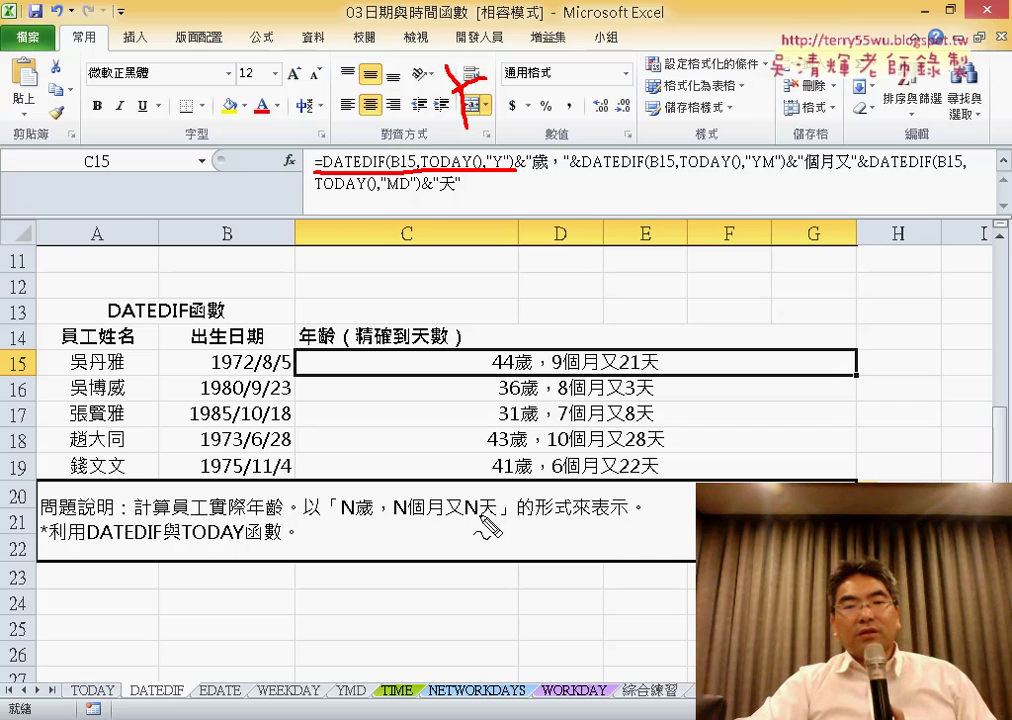
pyautogui.moveTo(481, 515)
pyautogui.mouseDown()
pyautogui.moveTo(345, 515)
pyautogui.moveTo(360, 495)
pyautogui.moveTo(498, 505)
pyautogui.moveTo(506, 527)
pyautogui.mouseUp()
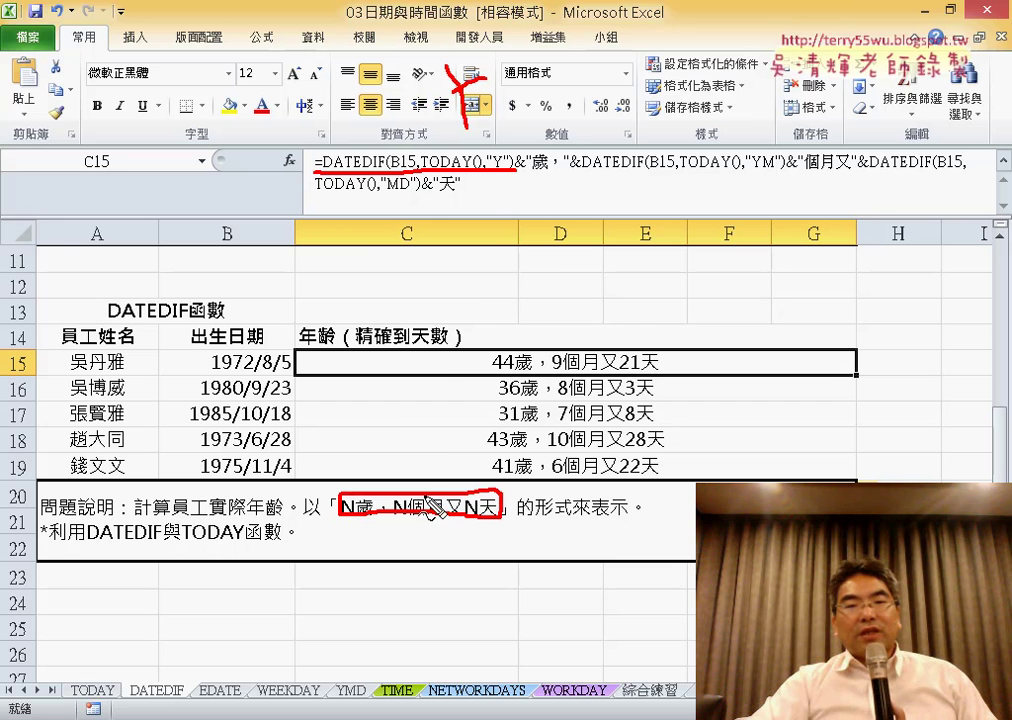
pyautogui.moveTo(435, 483)
pyautogui.mouseDown()
pyautogui.moveTo(515, 186)
pyautogui.moveTo(530, 205)
pyautogui.mouseUp()
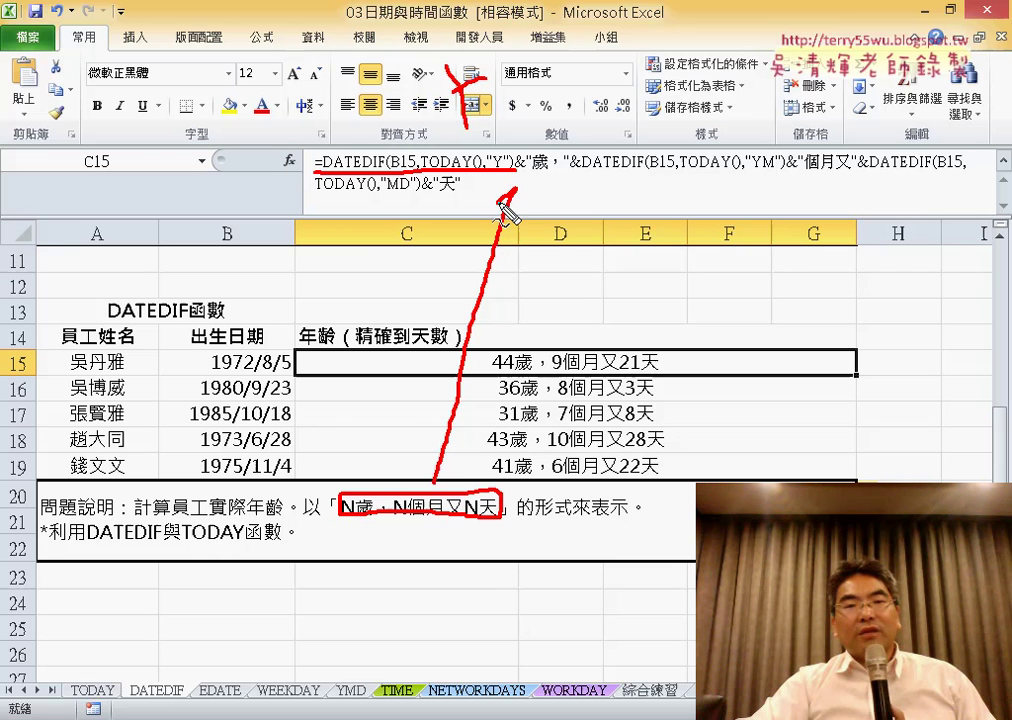
pyautogui.moveTo(324, 464); pyautogui.dragTo(343, 466)
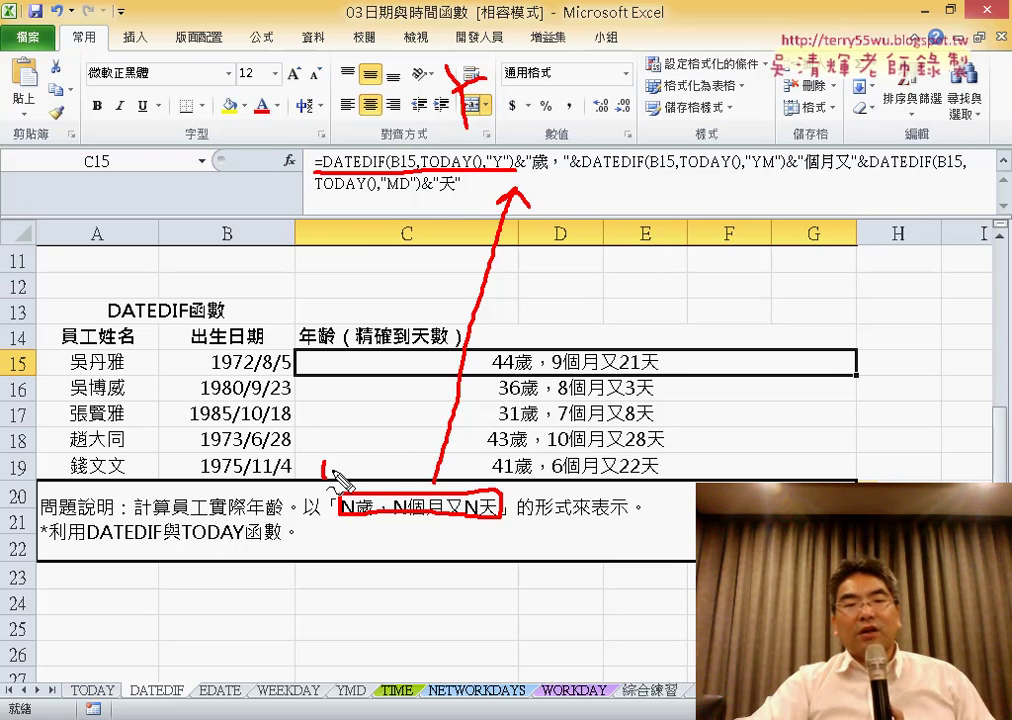
pyautogui.moveTo(493, 458); pyautogui.dragTo(500, 475)
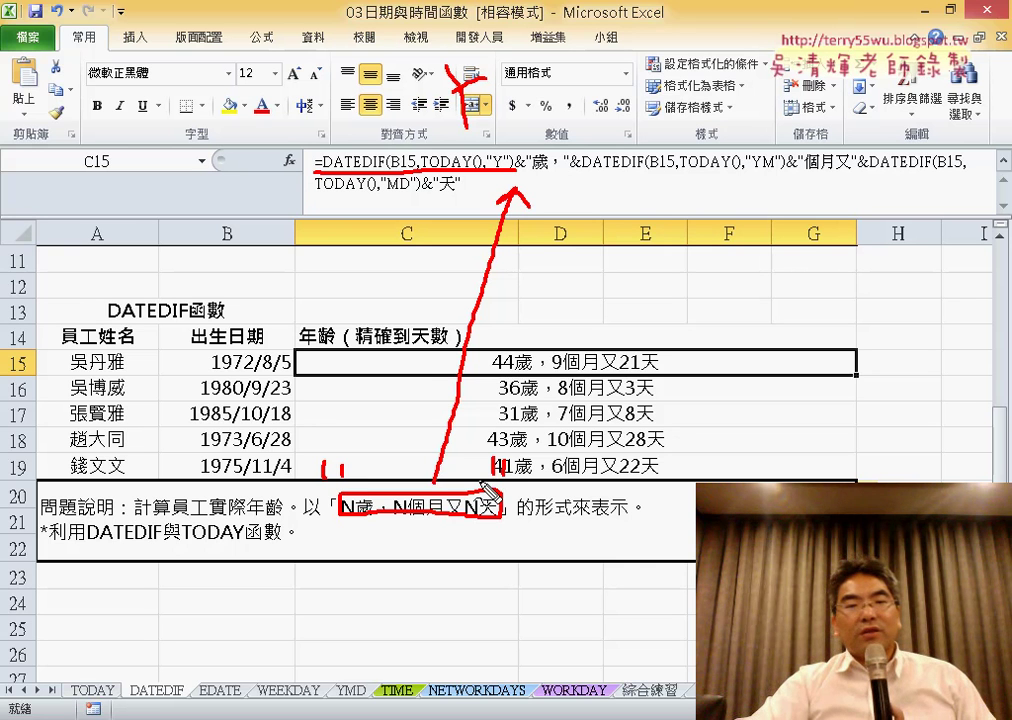
pyautogui.moveTo(289, 463); pyautogui.dragTo(292, 492)
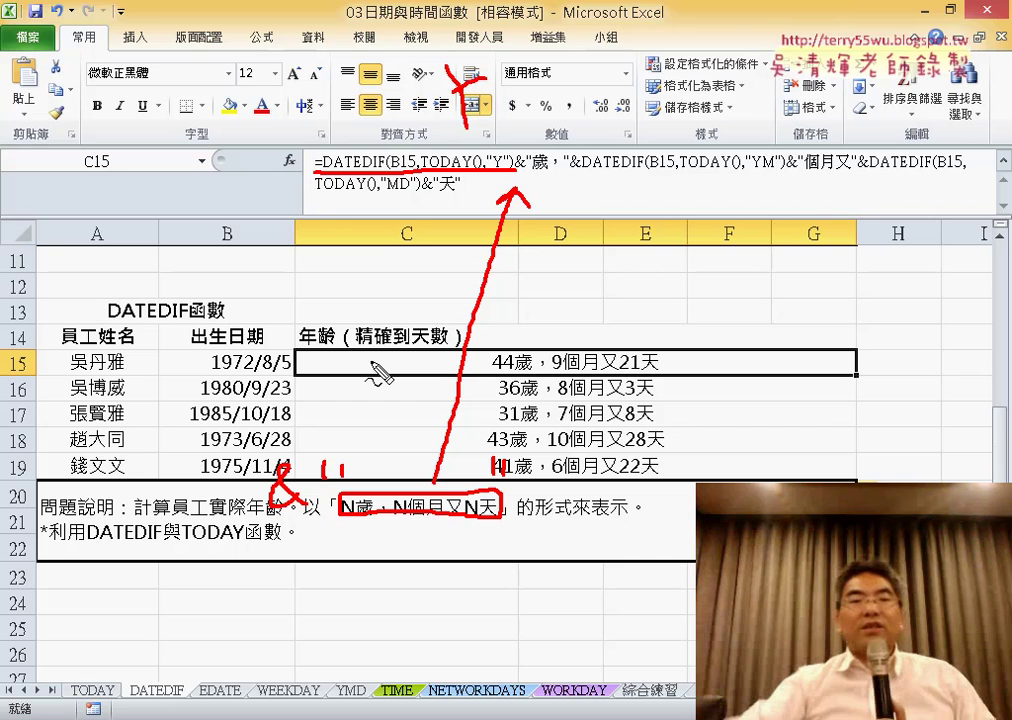
pyautogui.moveTo(392, 516); pyautogui.dragTo(401, 522)
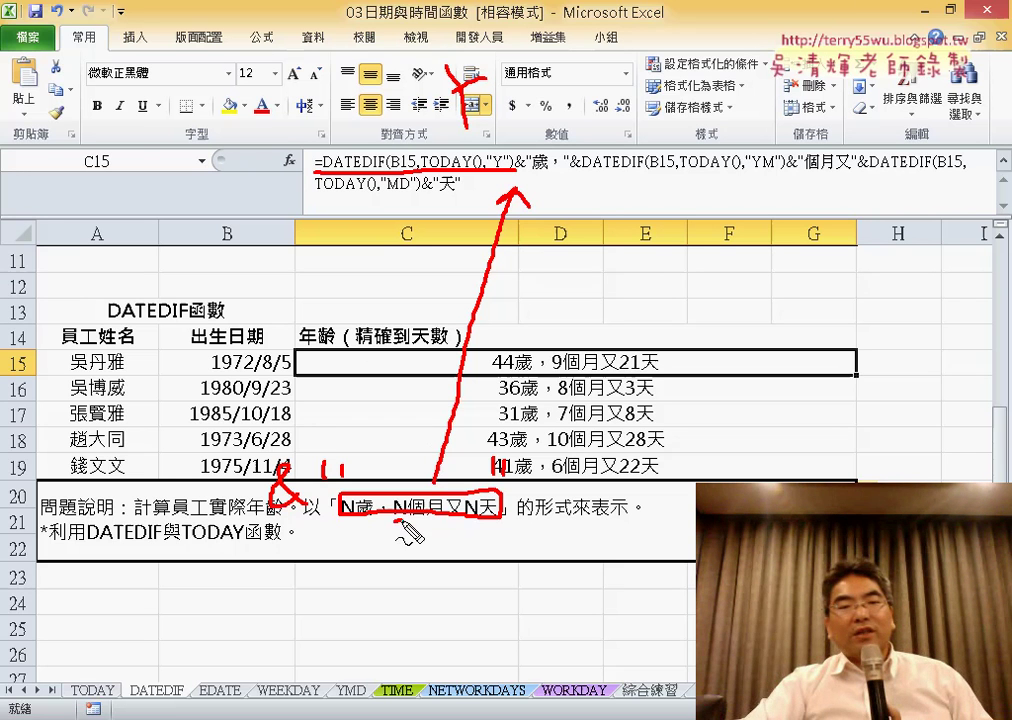
pyautogui.moveTo(463, 519); pyautogui.dragTo(478, 519)
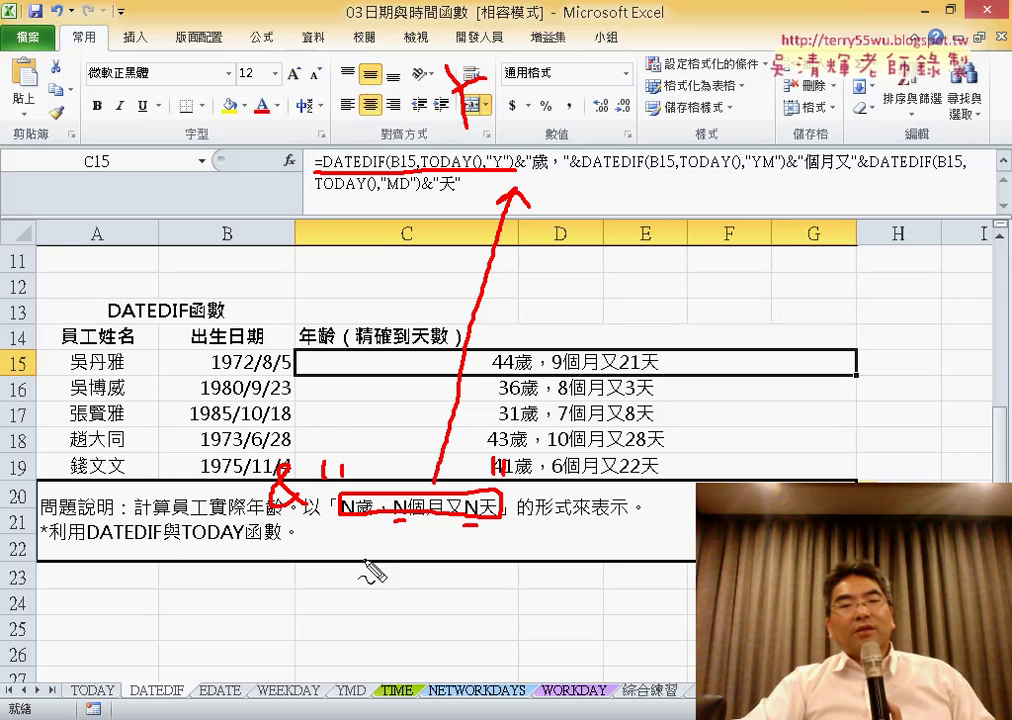
pyautogui.moveTo(349, 552)
pyautogui.mouseDown()
pyautogui.moveTo(350, 570)
pyautogui.moveTo(395, 580)
pyautogui.mouseUp()
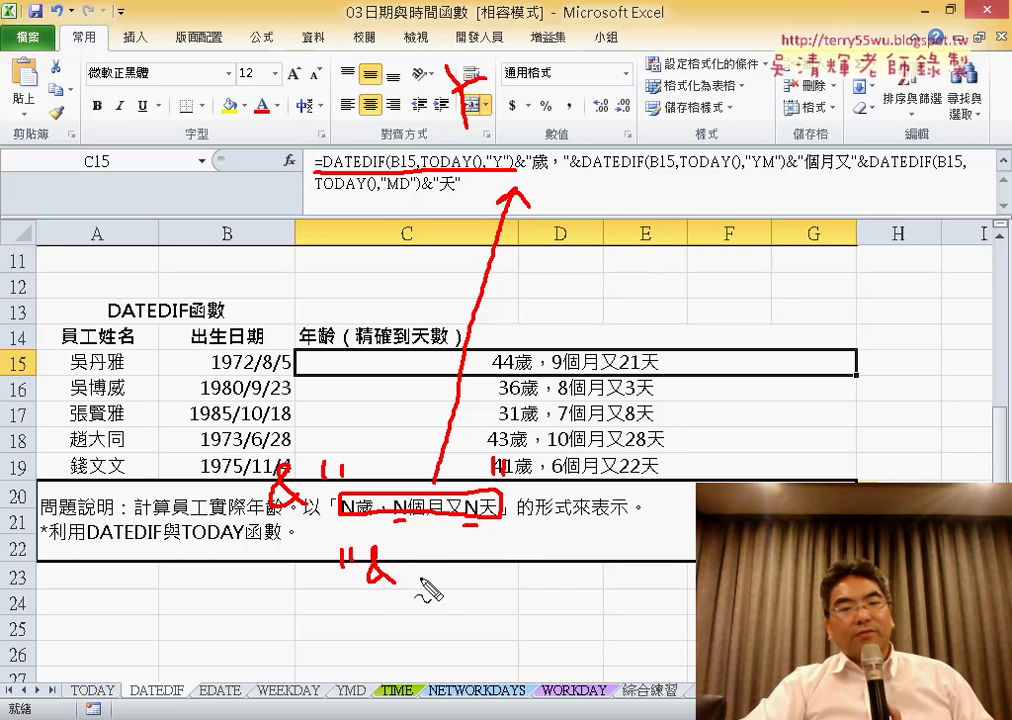
pyautogui.moveTo(440, 548)
pyautogui.mouseDown()
pyautogui.moveTo(428, 575)
pyautogui.moveTo(452, 556)
pyautogui.mouseUp()
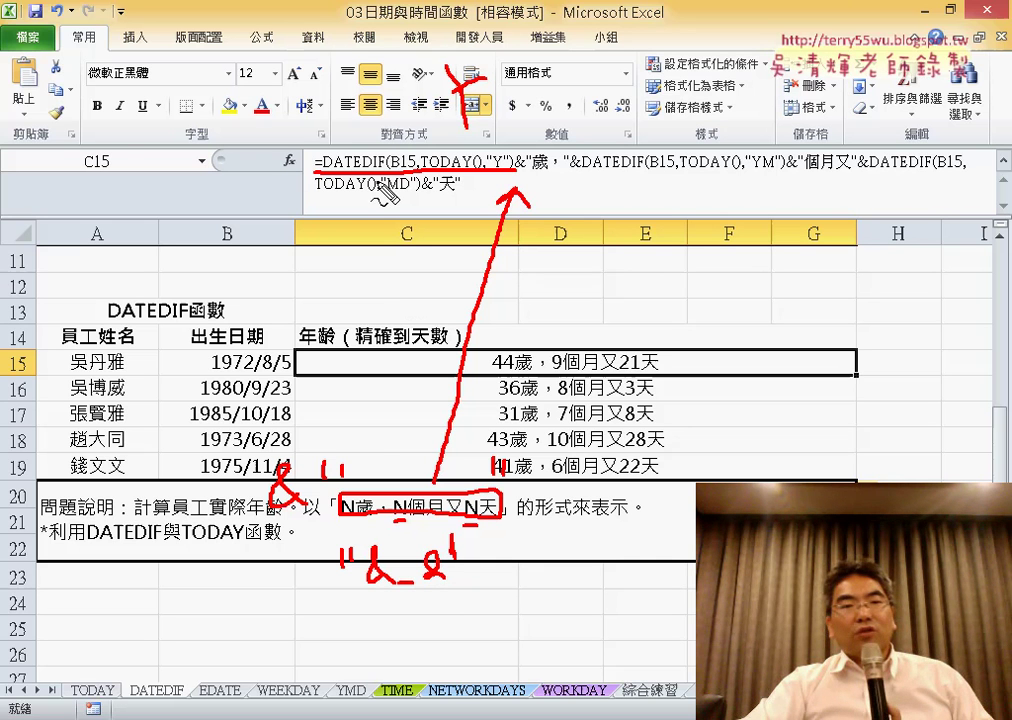
pyautogui.moveTo(380, 188)
pyautogui.mouseDown()
pyautogui.moveTo(397, 548)
pyautogui.moveTo(412, 535)
pyautogui.mouseUp()
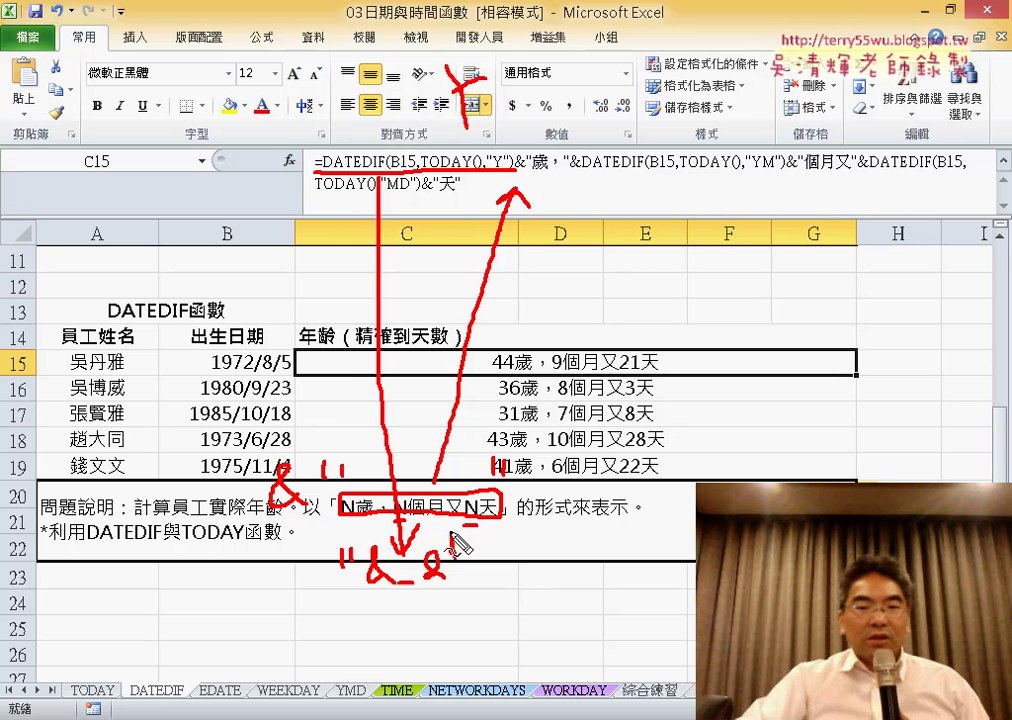
pyautogui.moveTo(462, 593); pyautogui.dragTo(478, 589)
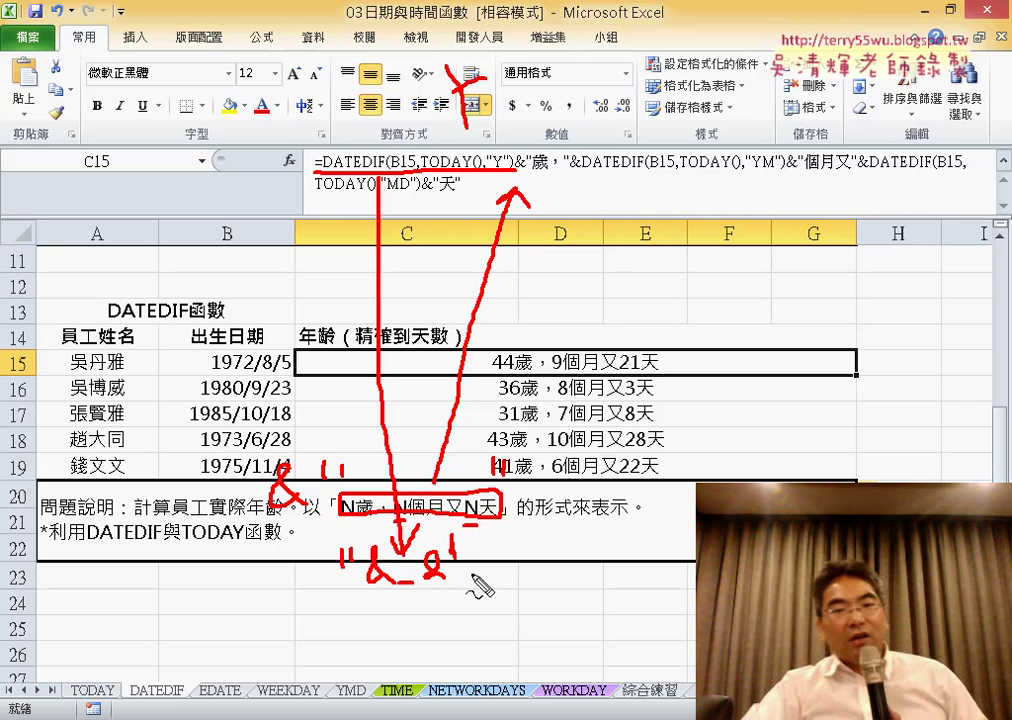